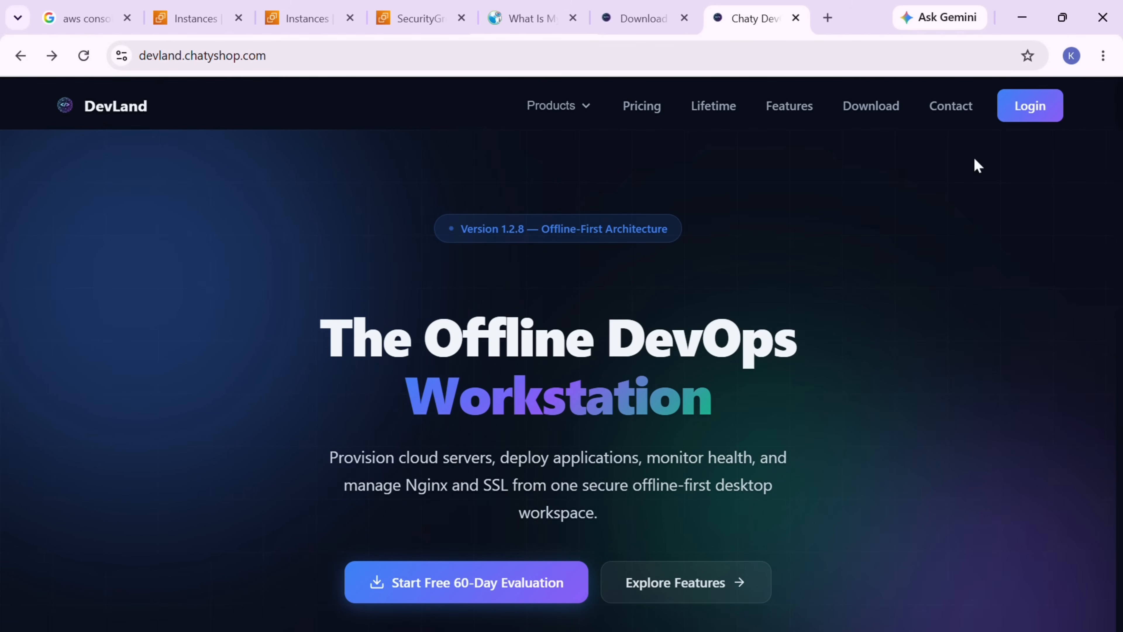
- Sign in, keep Production as the Chaty DevOps environment, and go to the SSH page
click(1039, 126)
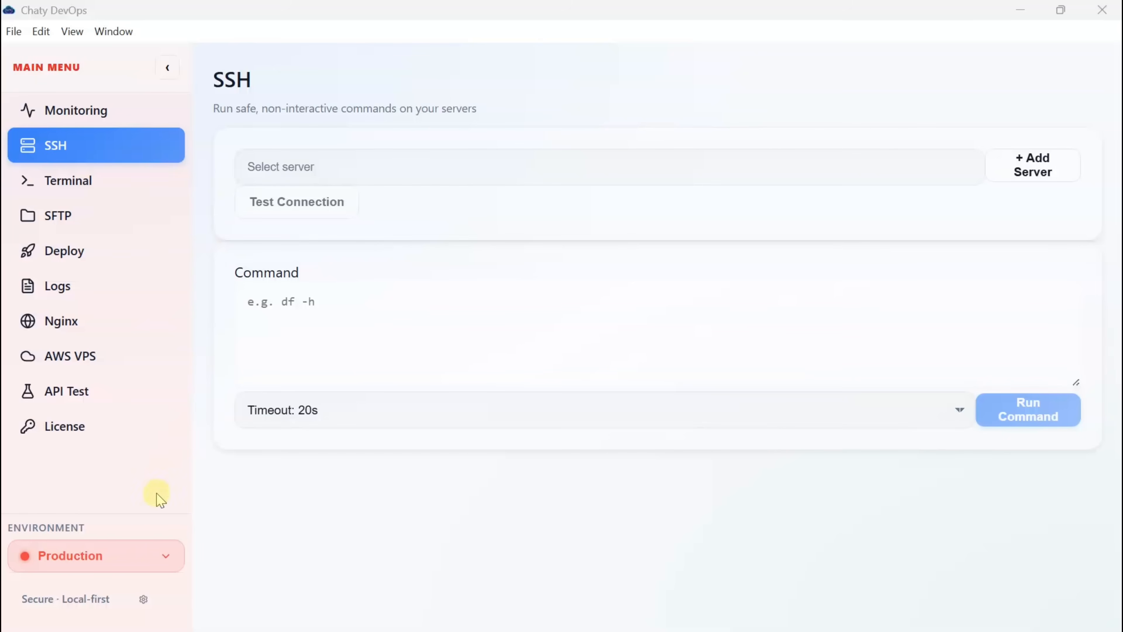
click(158, 554)
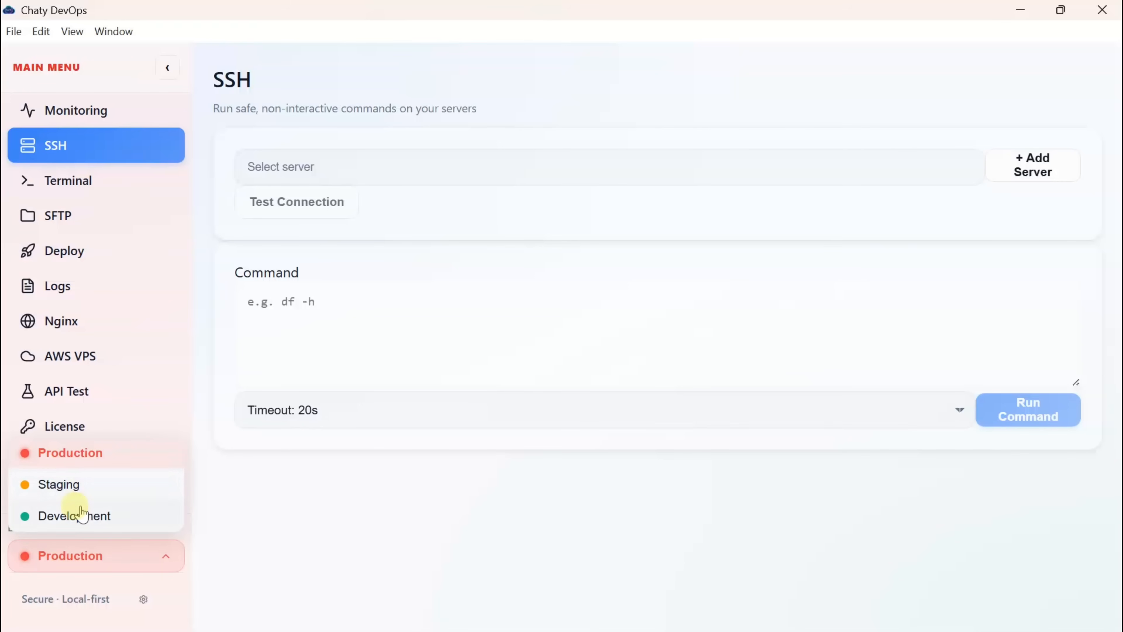
click(92, 460)
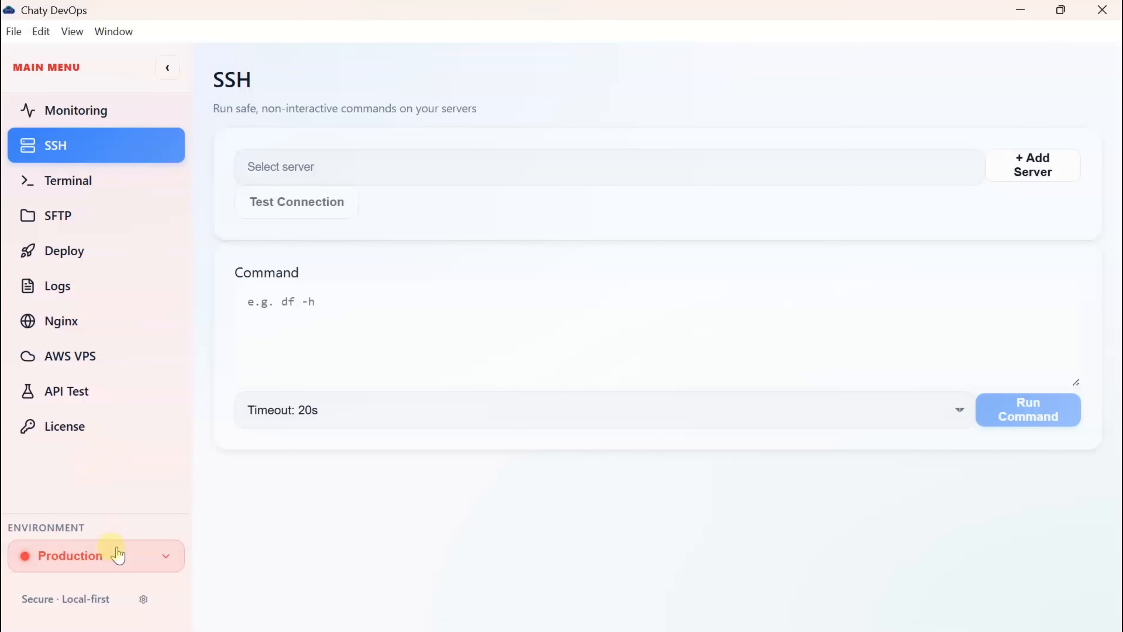
click(208, 163)
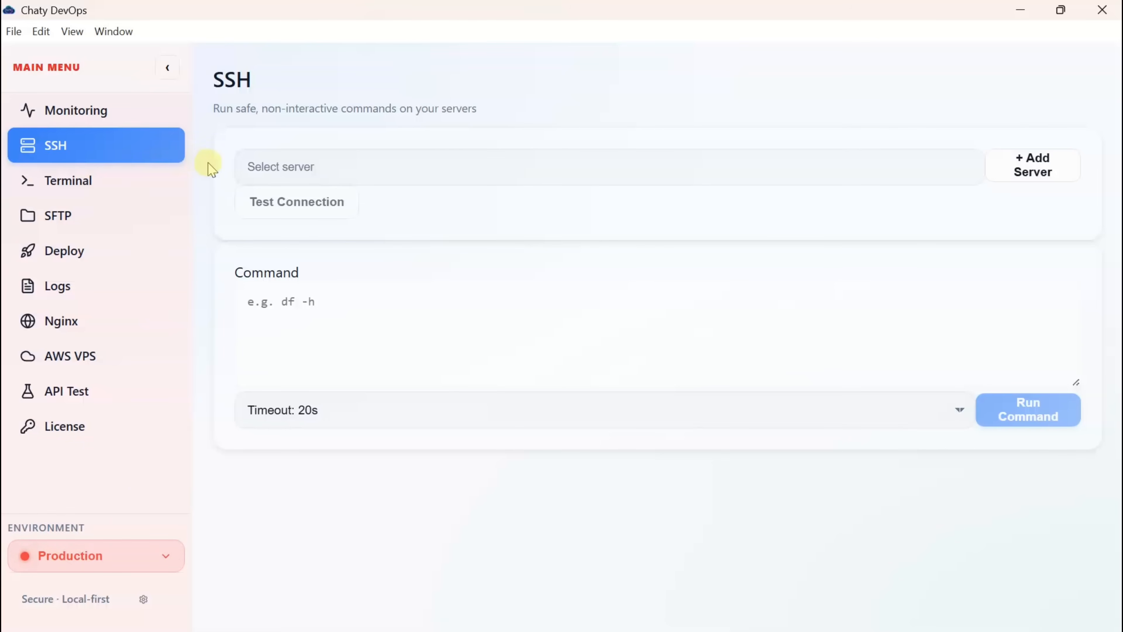
click(126, 148)
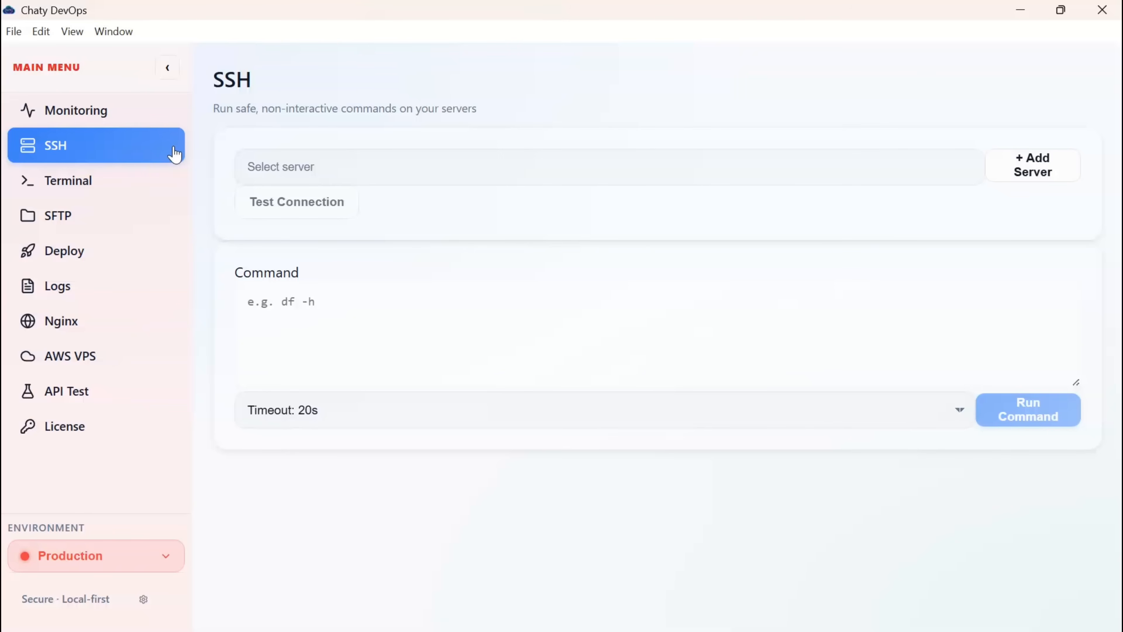
- Start a new SSH server named devopsapp01-server, host 43.204.102.131, username ubuntu
click(1032, 174)
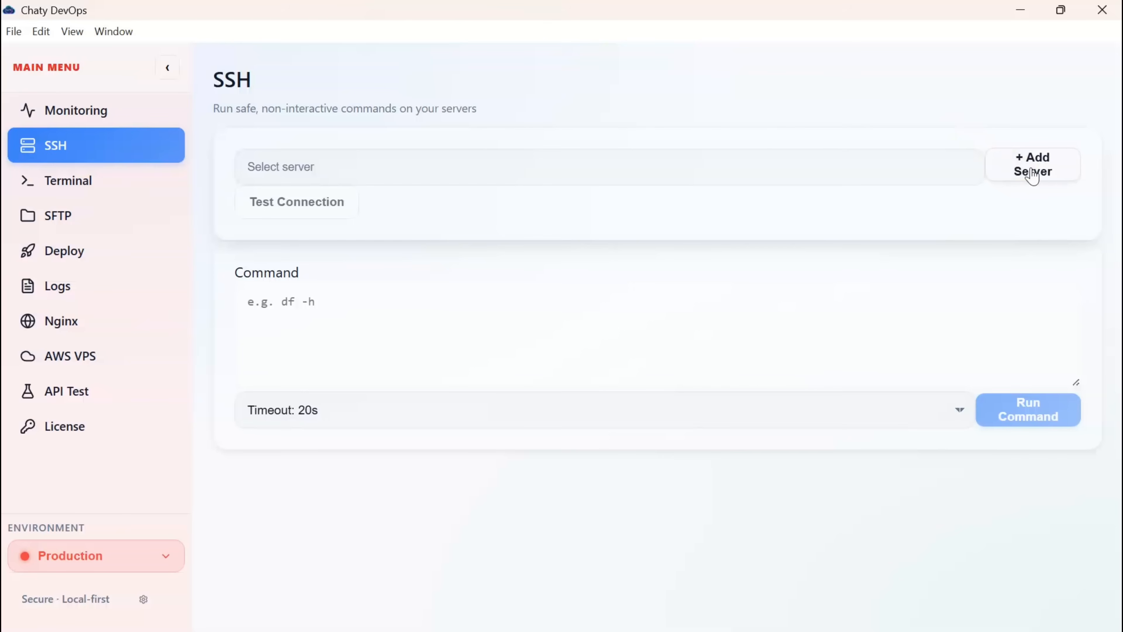
click(1033, 174)
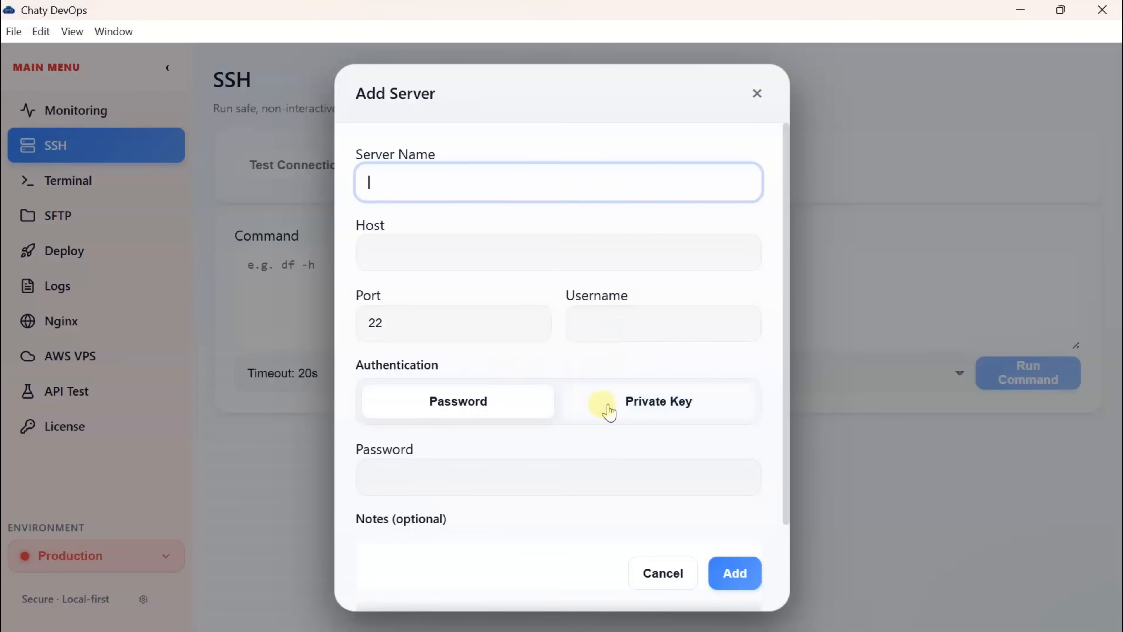
click(641, 425)
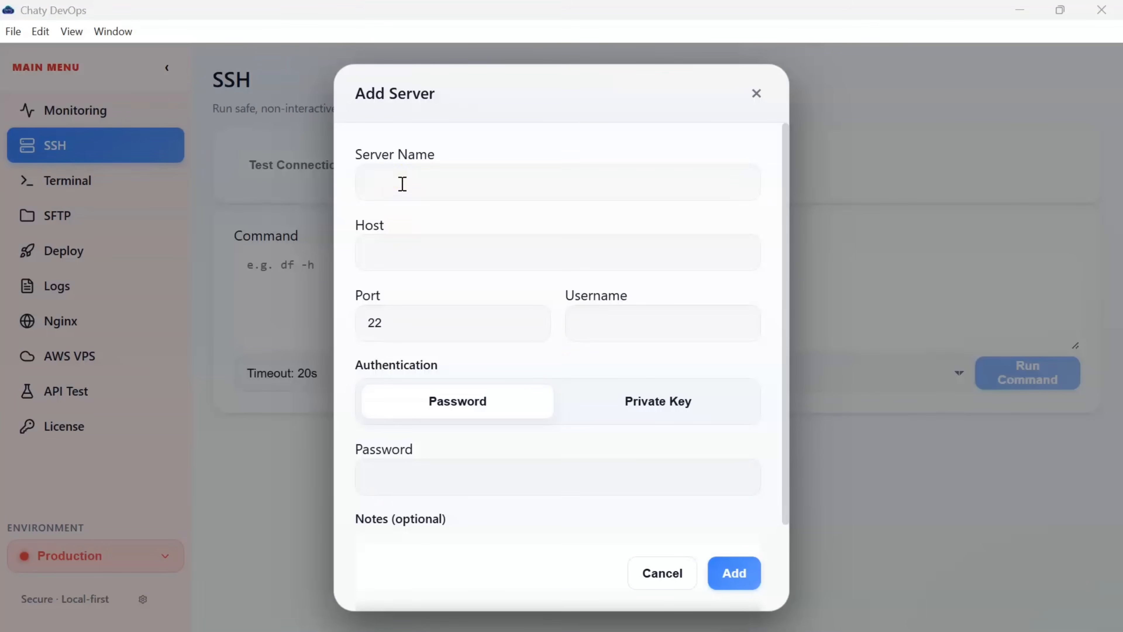
click(403, 184)
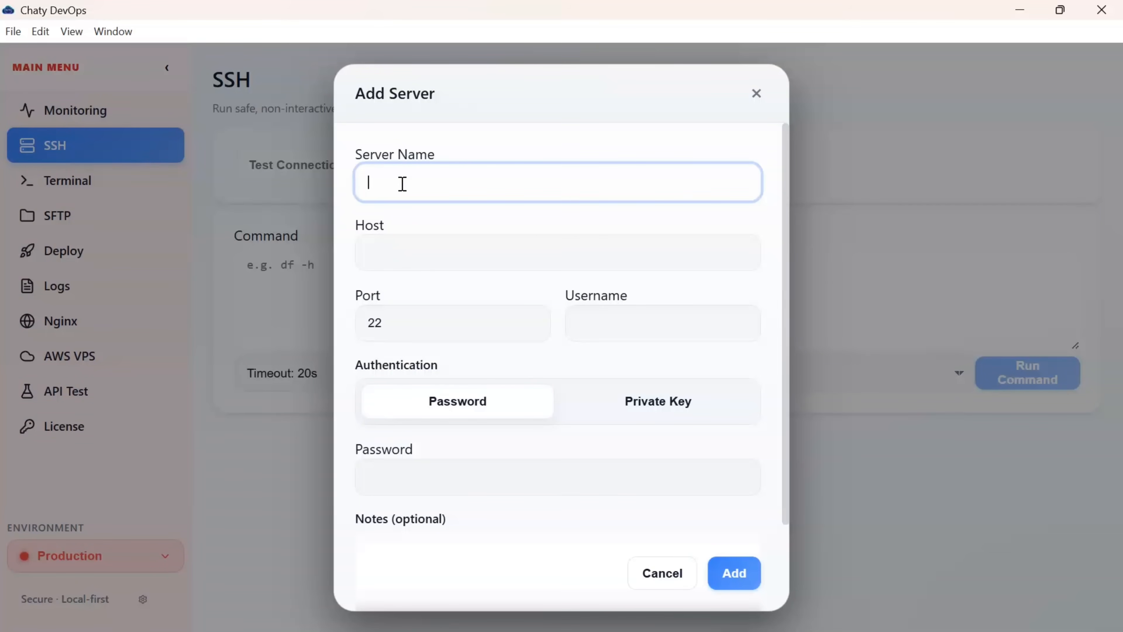
text(devopsapp01-server)
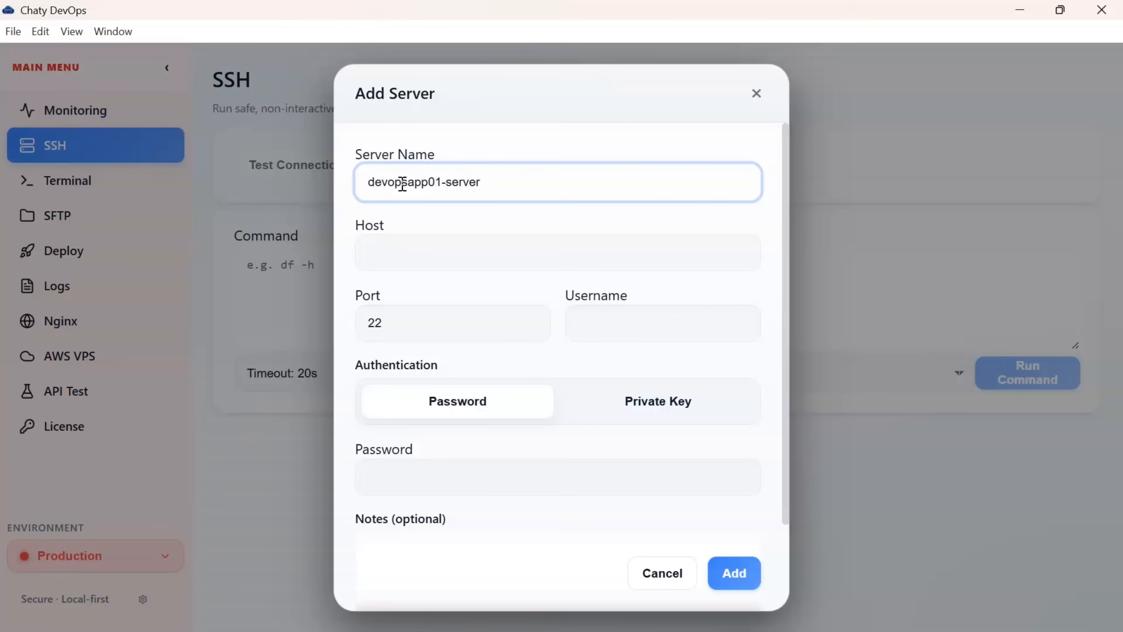
click(385, 264)
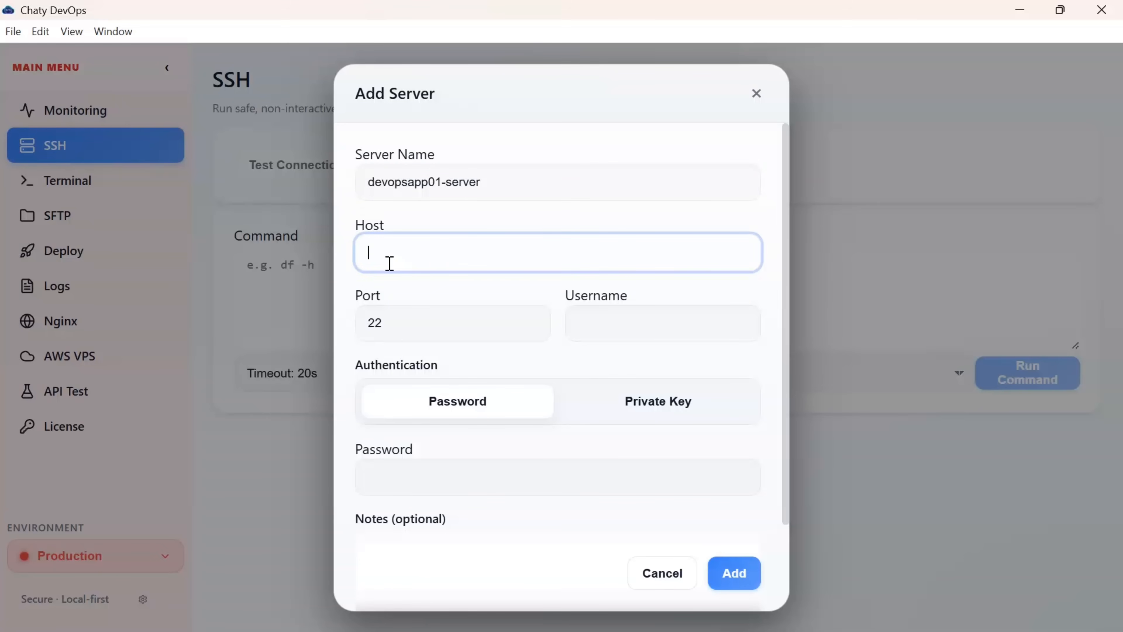
text(43.204.102.131)
click(613, 332)
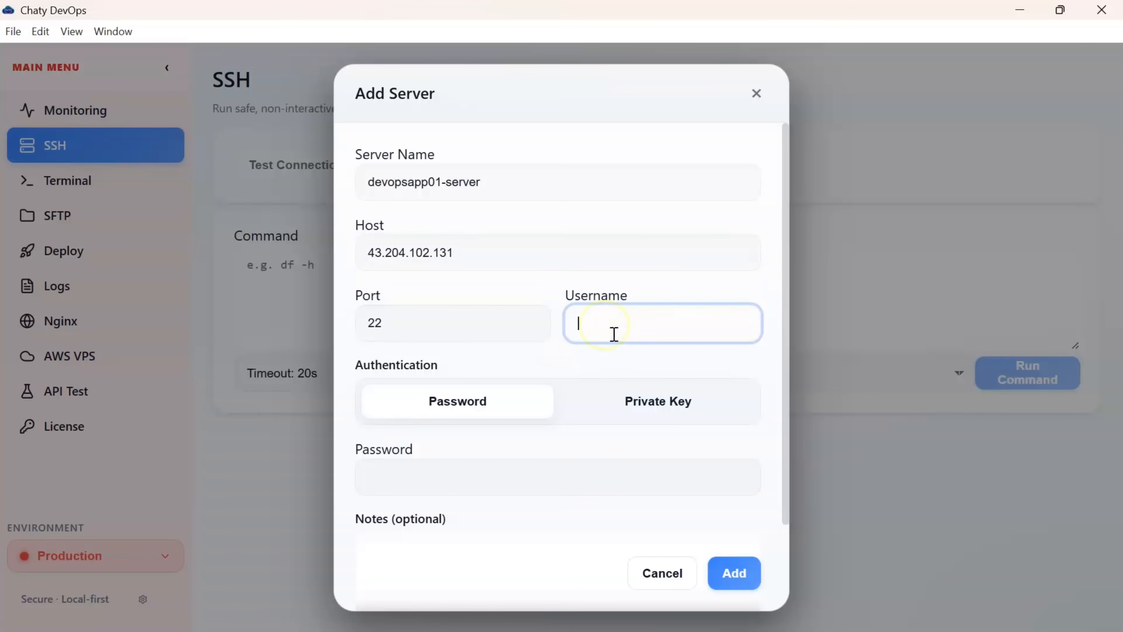
text(ubuntu)
- Authenticate with the testing.pem private key and add the server
click(656, 411)
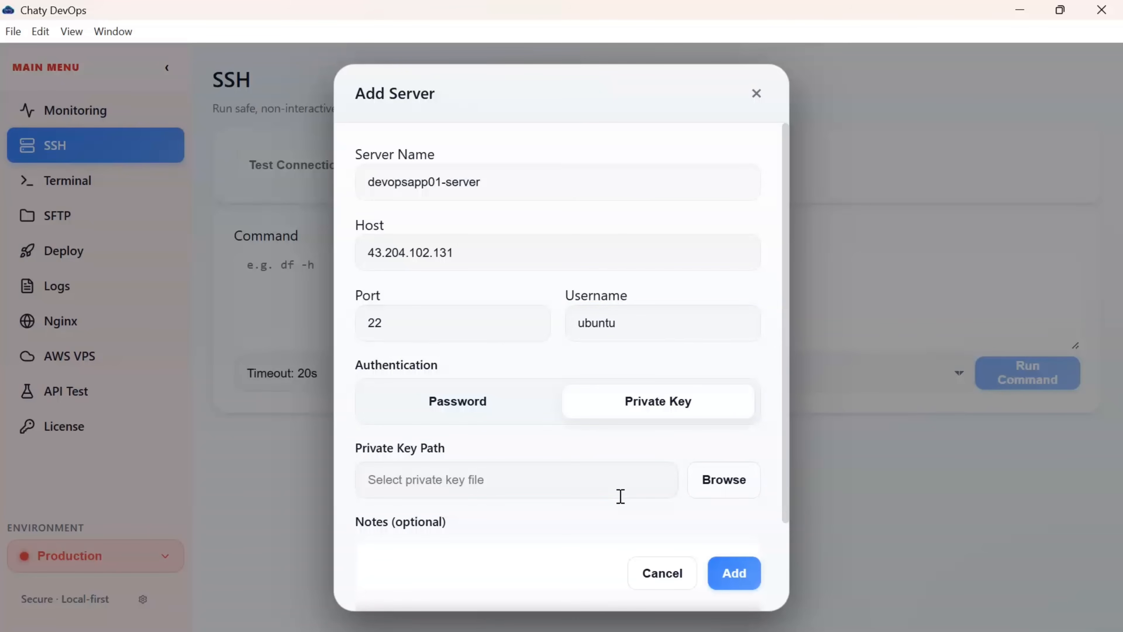
click(722, 489)
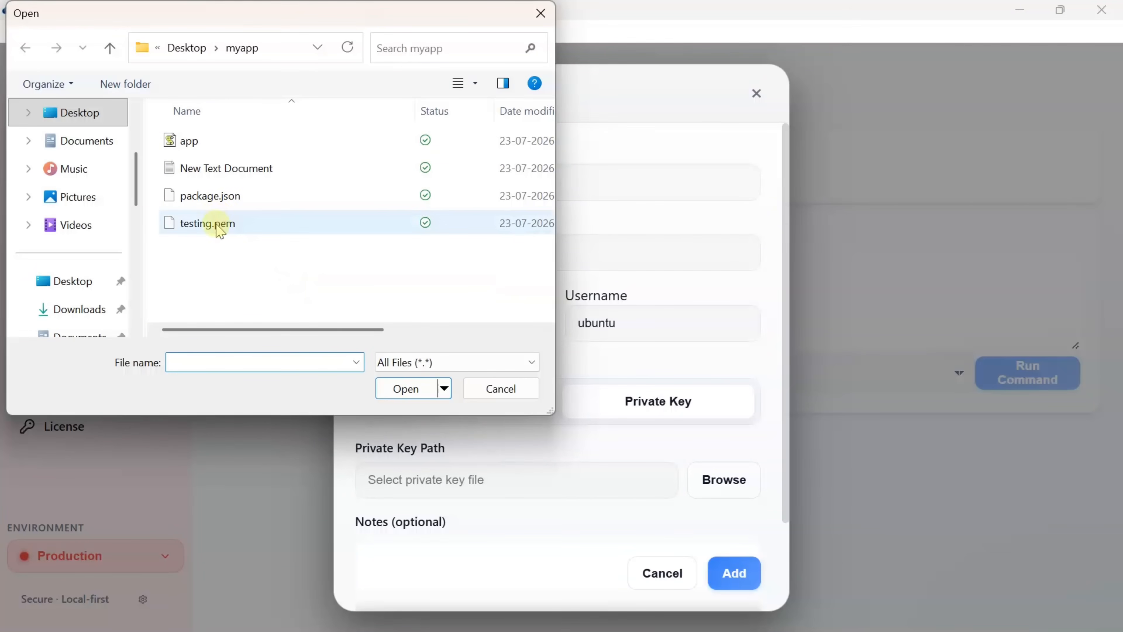
double_click(216, 224)
double_click(216, 224)
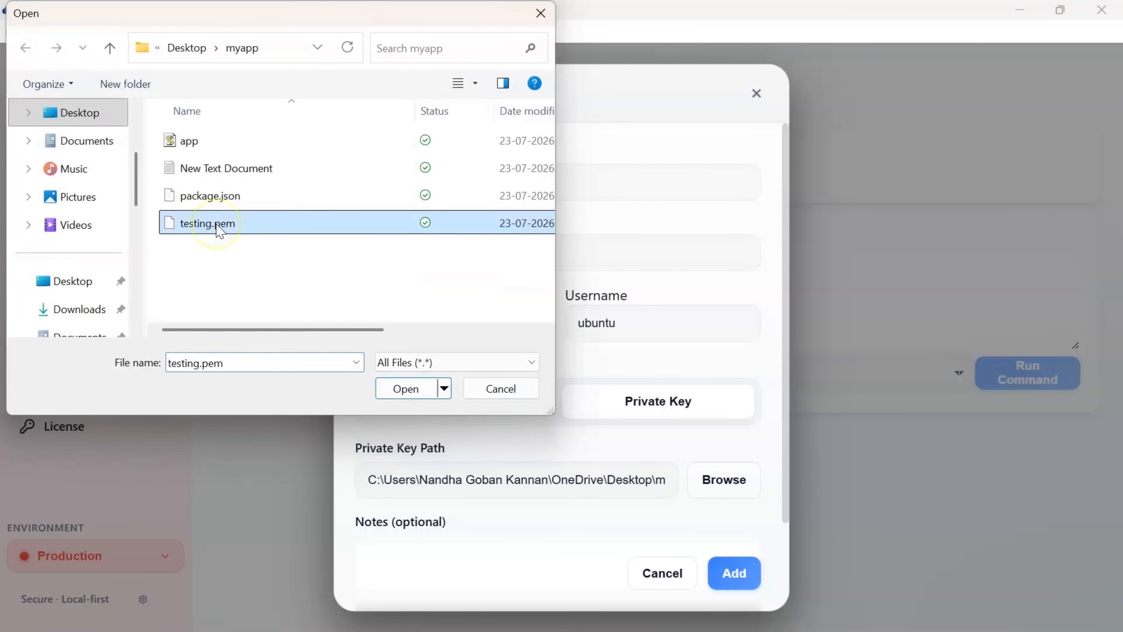
click(403, 387)
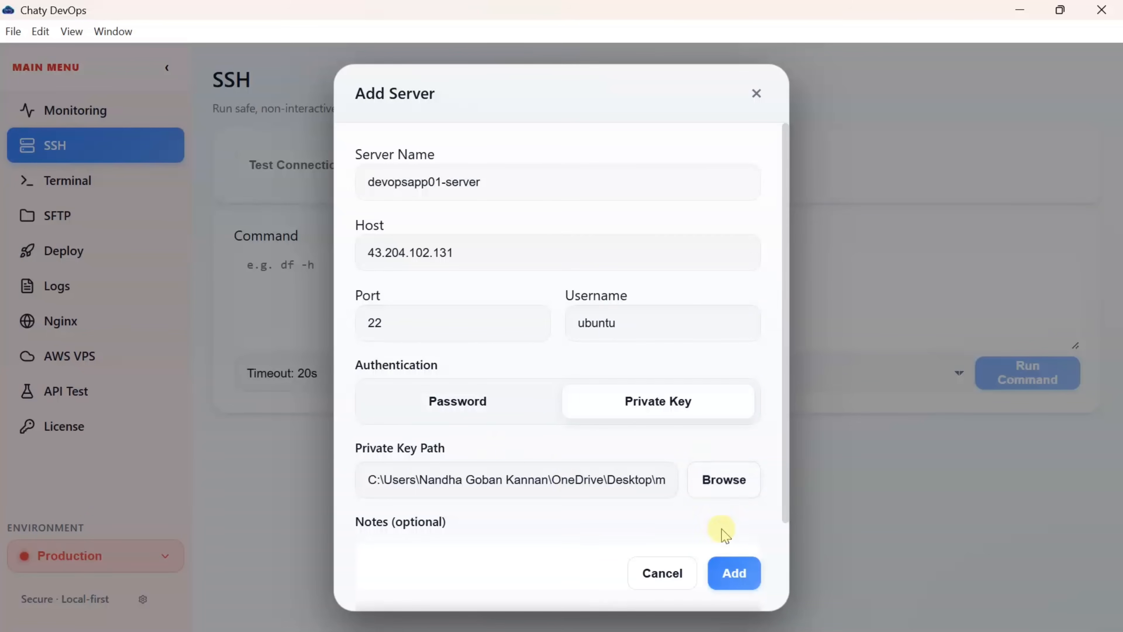
click(730, 572)
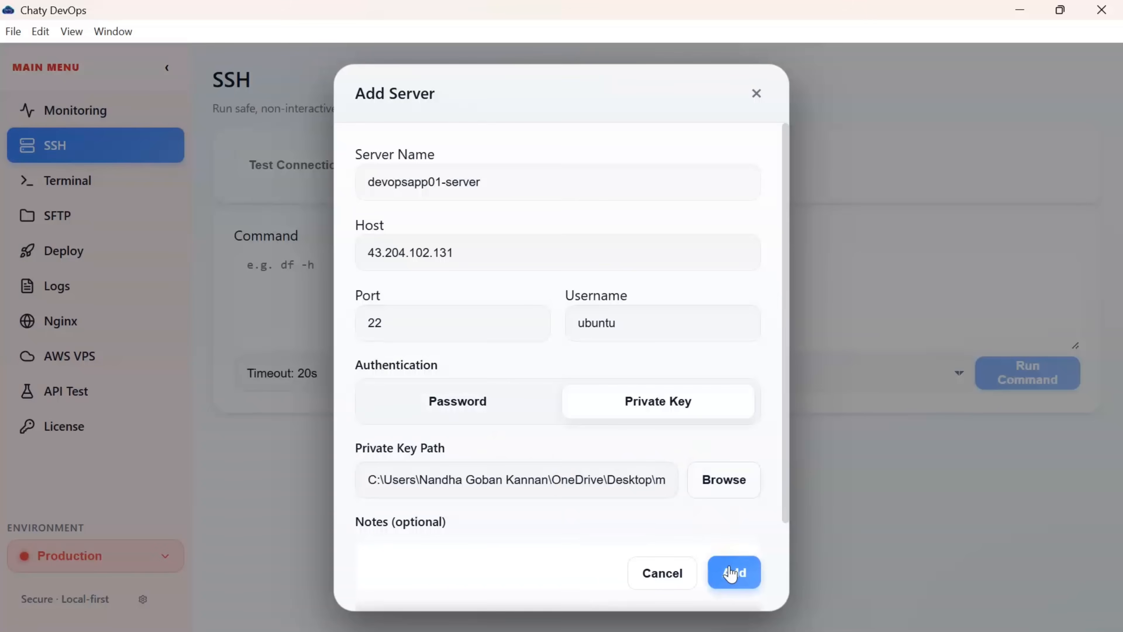
click(730, 573)
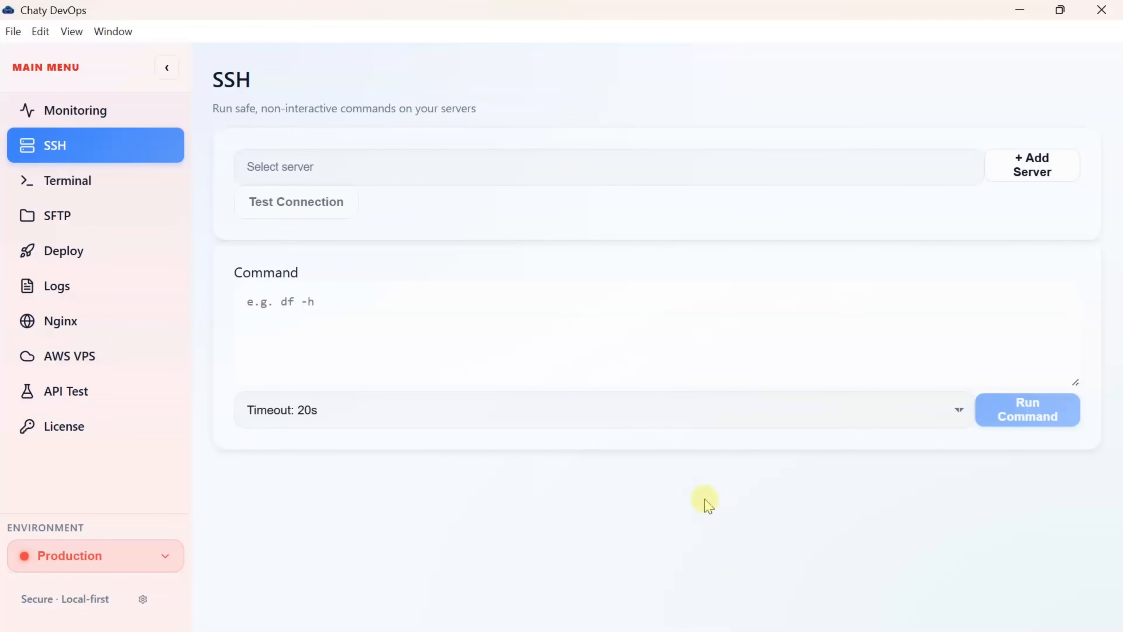
- Select devopsapp01-server and test its SSH connection
click(656, 170)
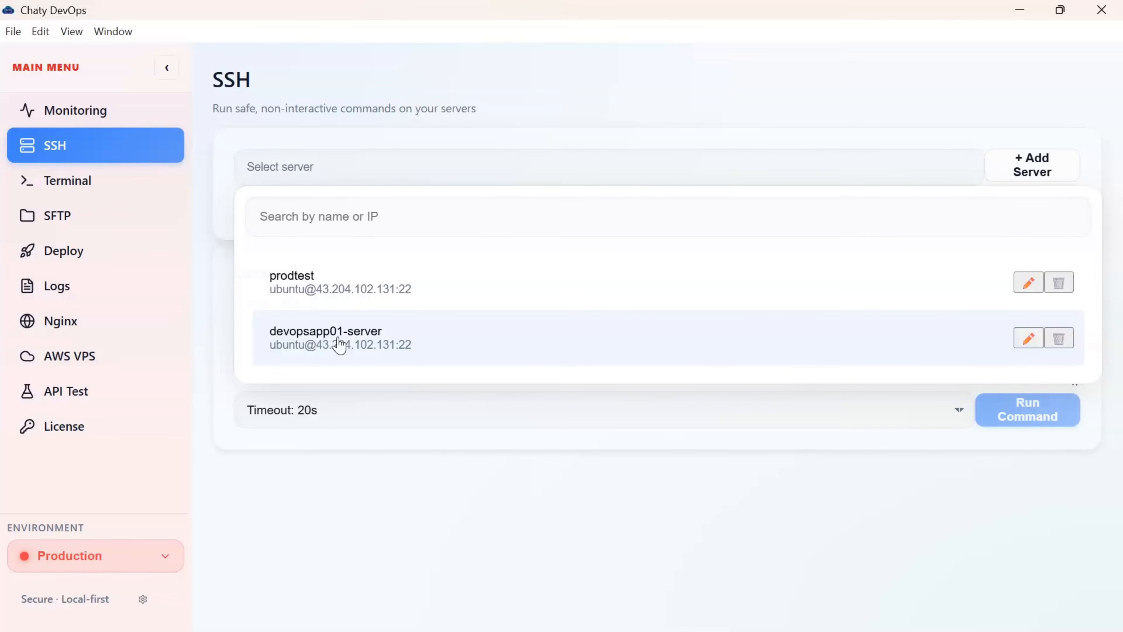
click(340, 344)
click(296, 215)
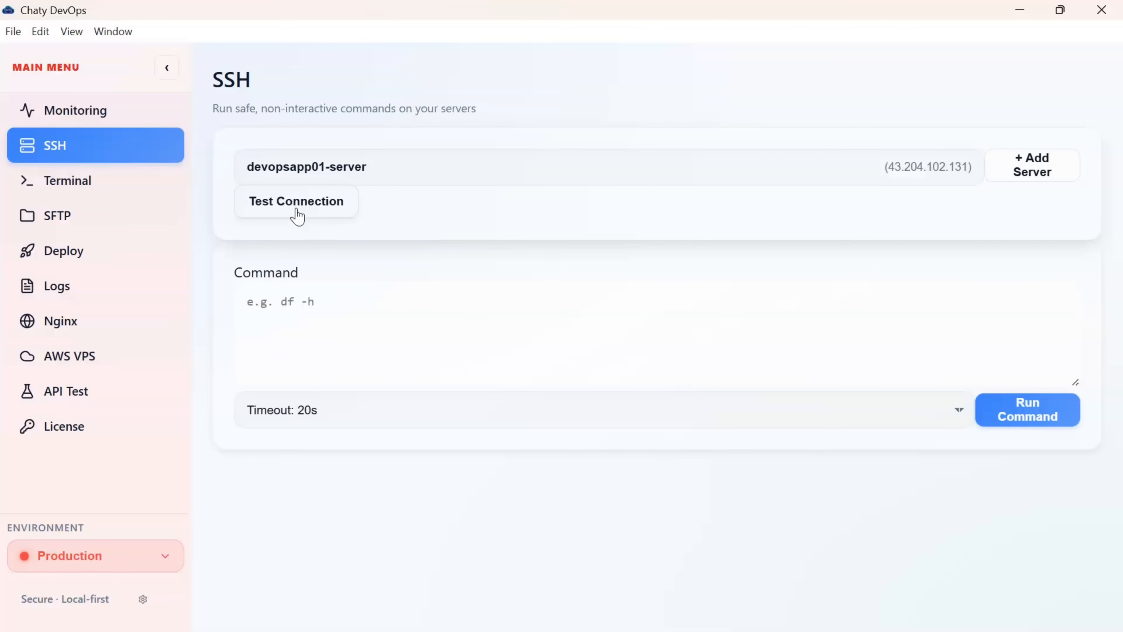
click(297, 216)
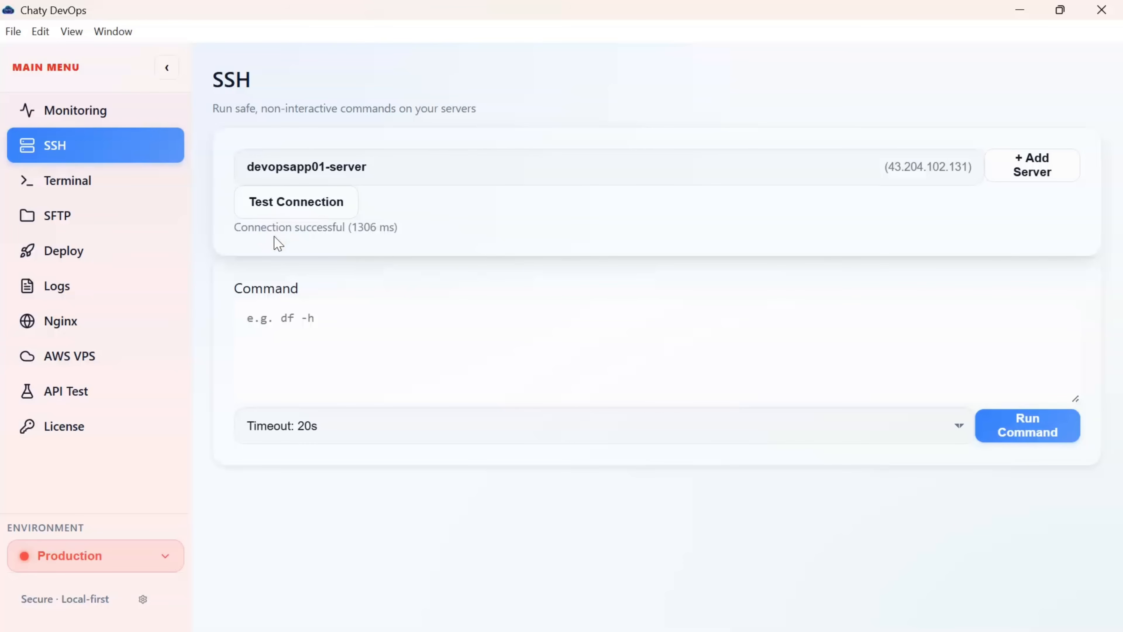
- Run df -h on the server to view disk usage, keeping the 20s timeout
click(282, 318)
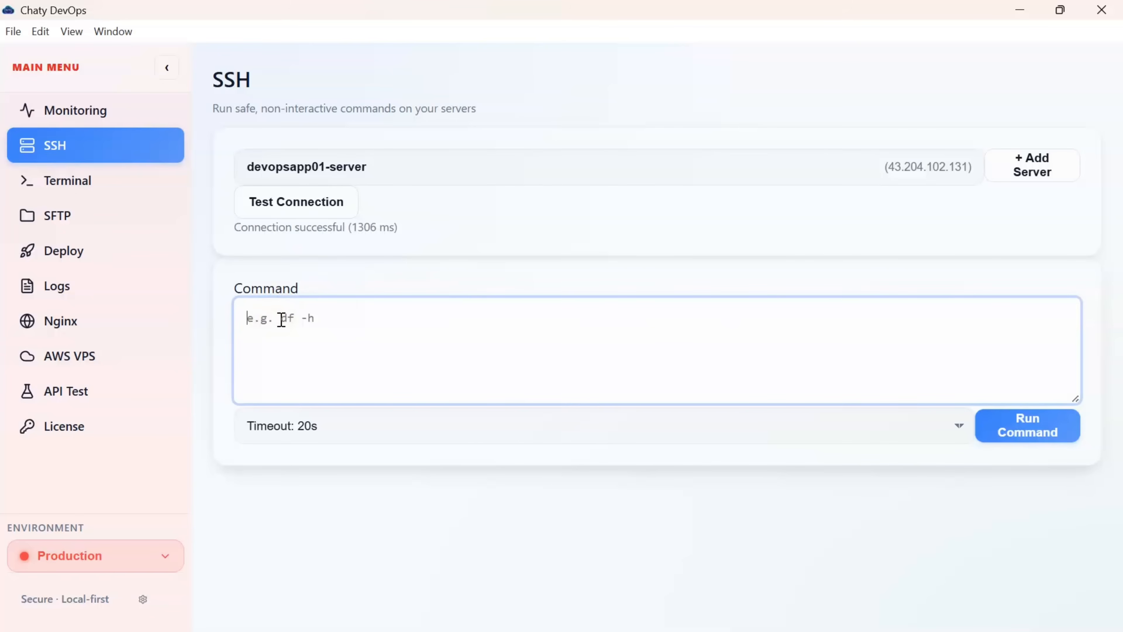
text(df -h)
click(1056, 429)
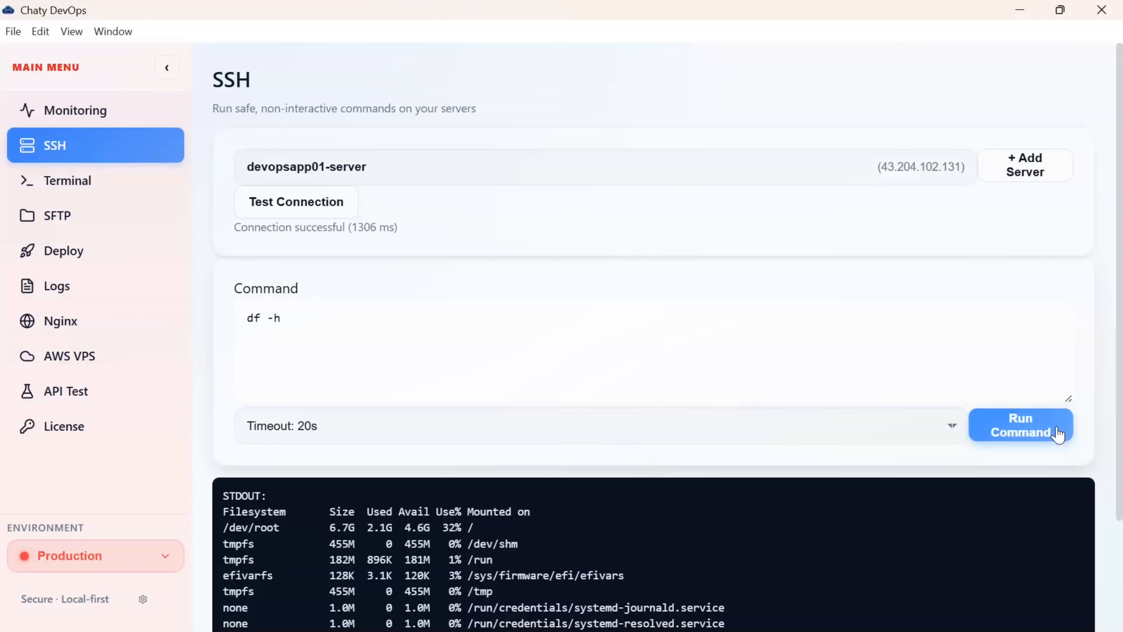
scroll(1058, 433, down, 3)
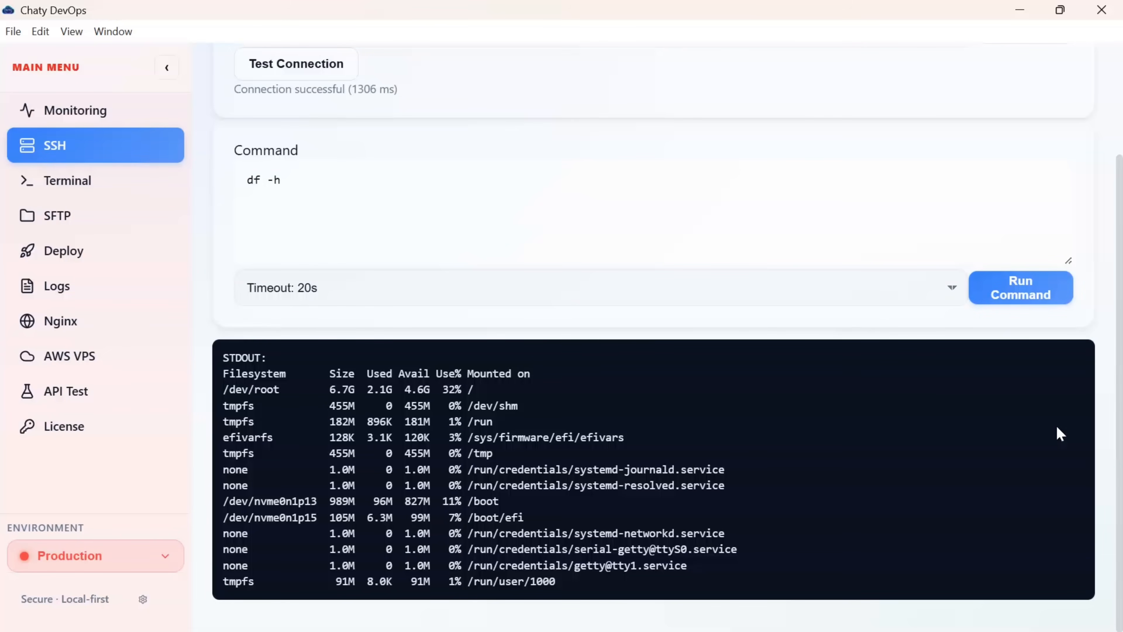
click(293, 240)
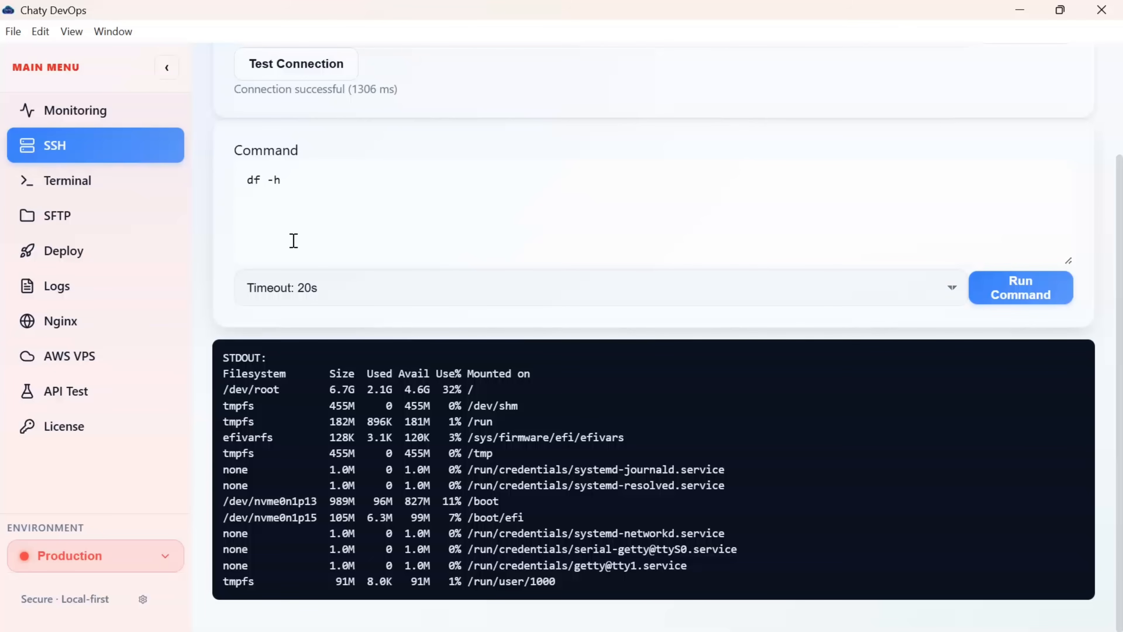
click(948, 290)
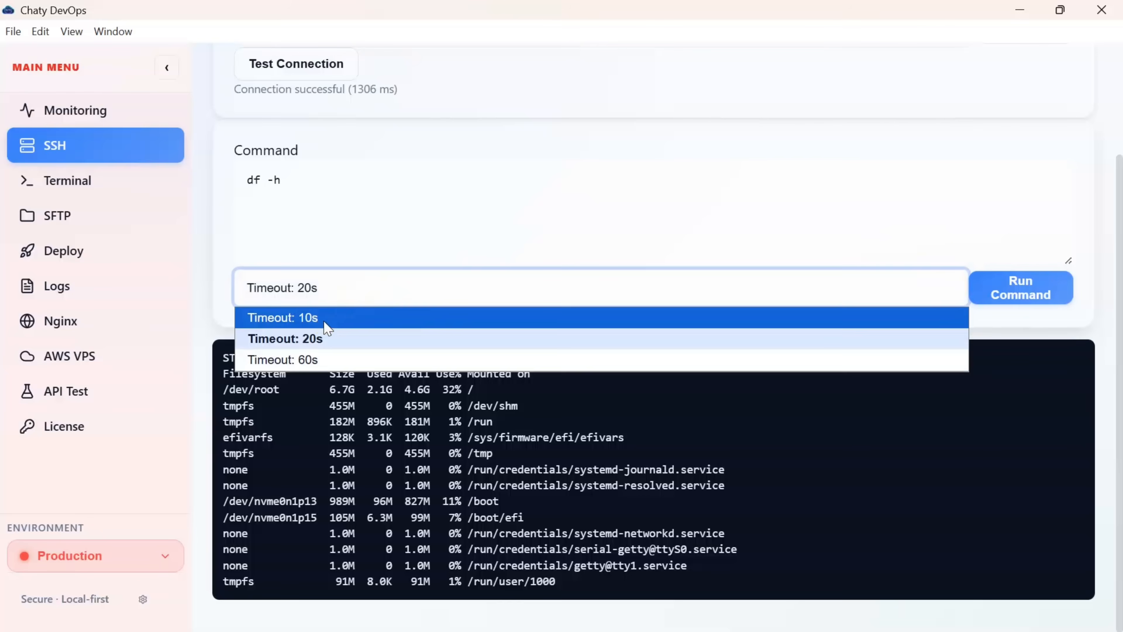
click(466, 178)
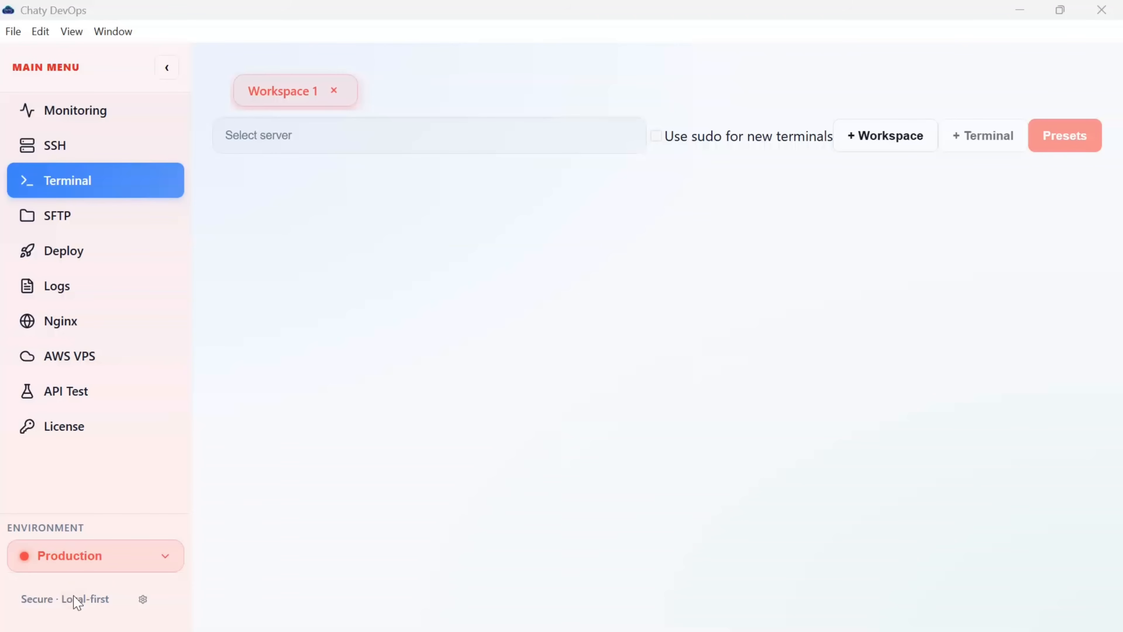
- Open a Terminal page session on devopsapp01-server
click(49, 191)
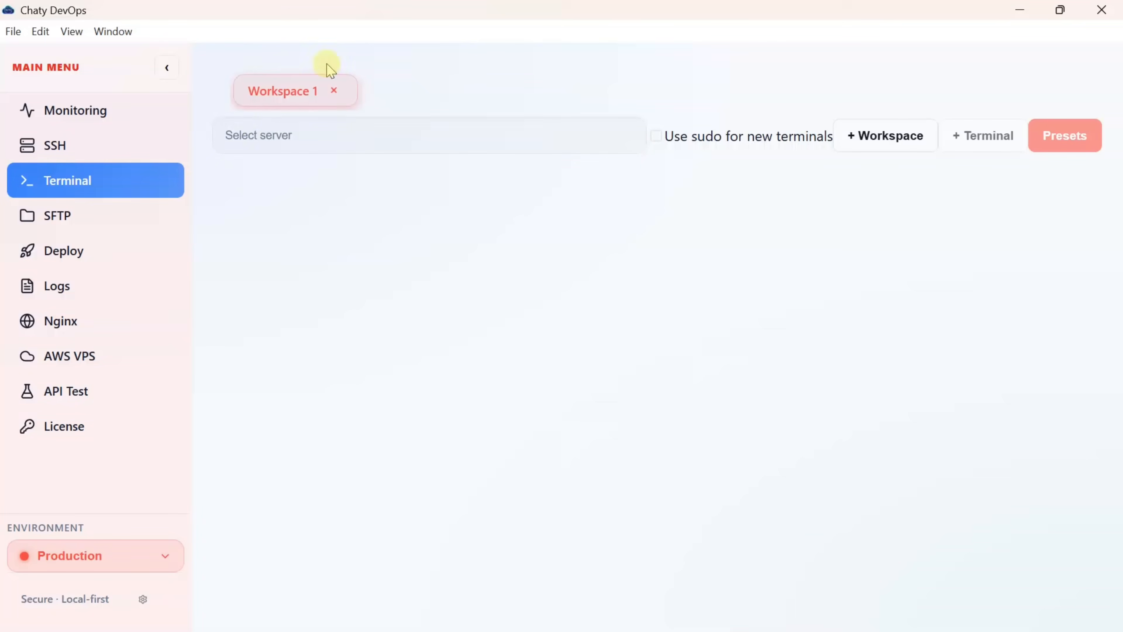
click(558, 148)
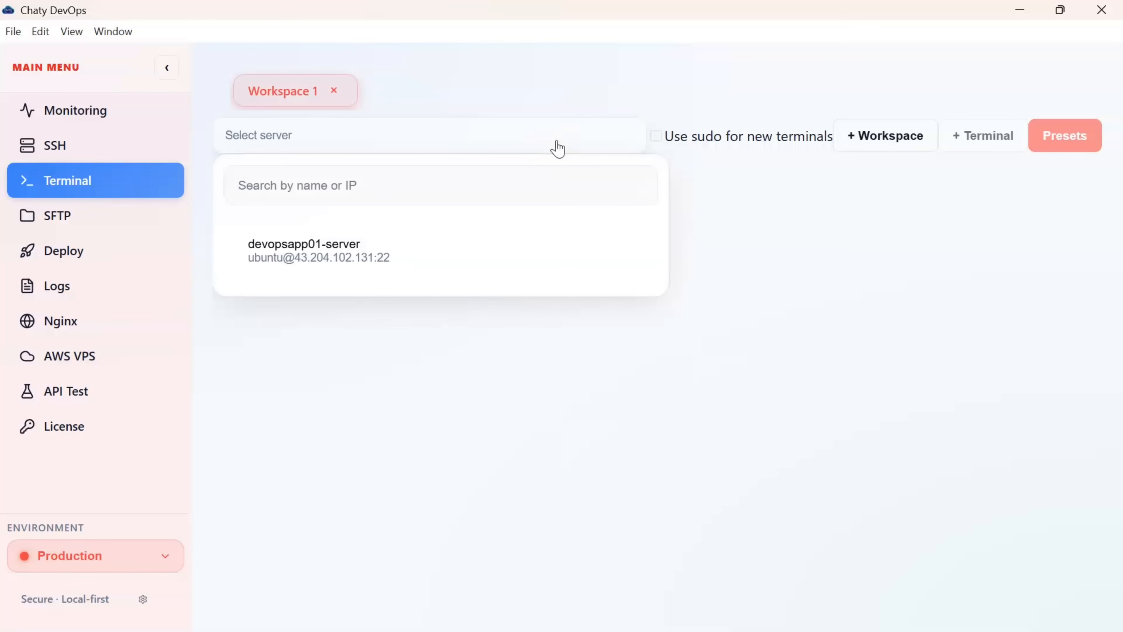
click(365, 244)
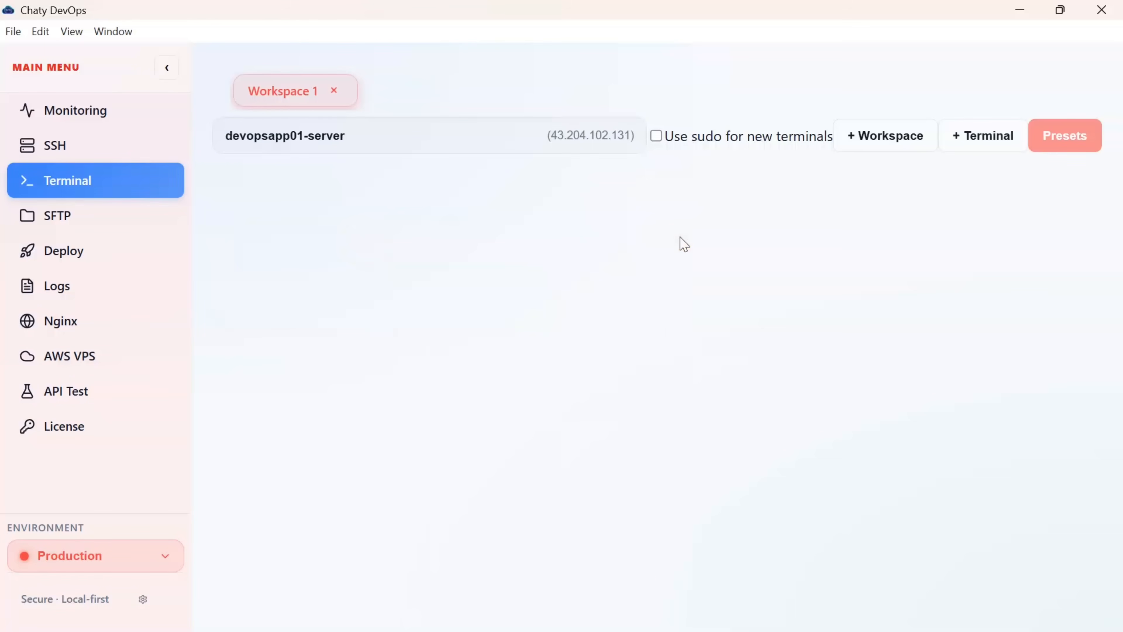
click(975, 146)
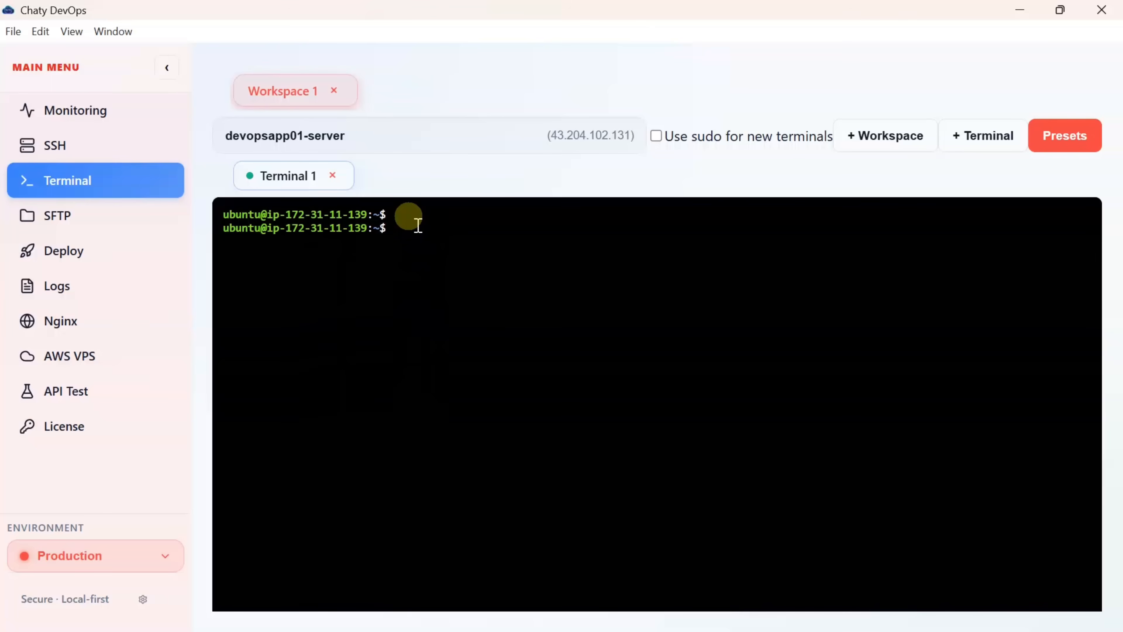
- Run free -m to show 908 MB total, 324 used, 584 available, then add Terminal 2
click(391, 235)
text(free -m)
key(Return)
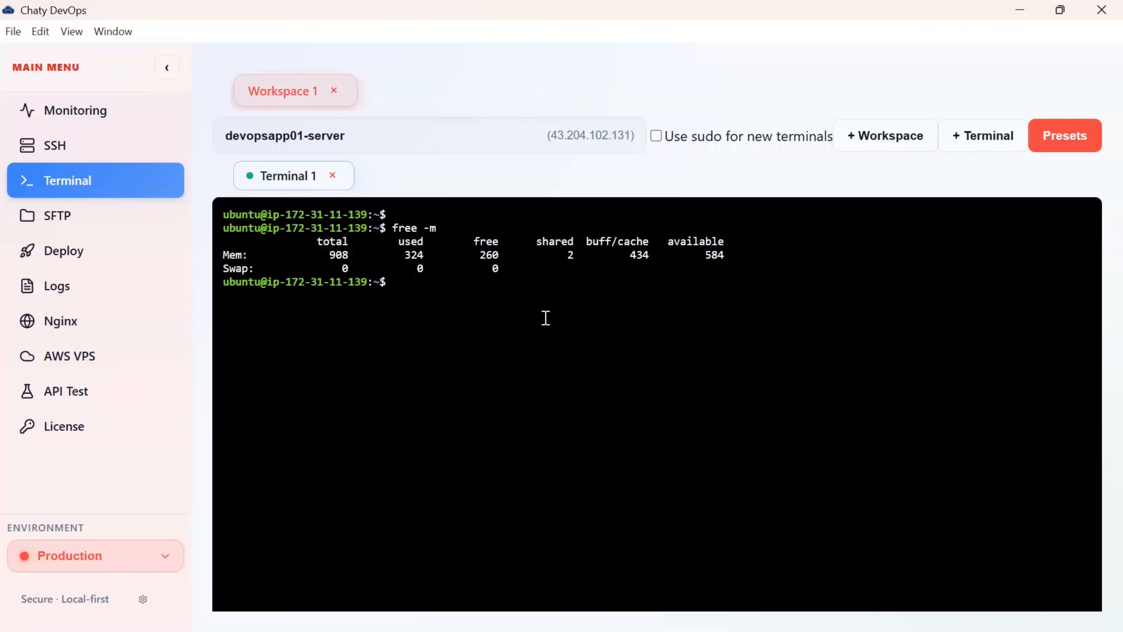
click(1004, 141)
- Add three more terminal sessions to Workspace 1, then create several extra workspaces
click(986, 138)
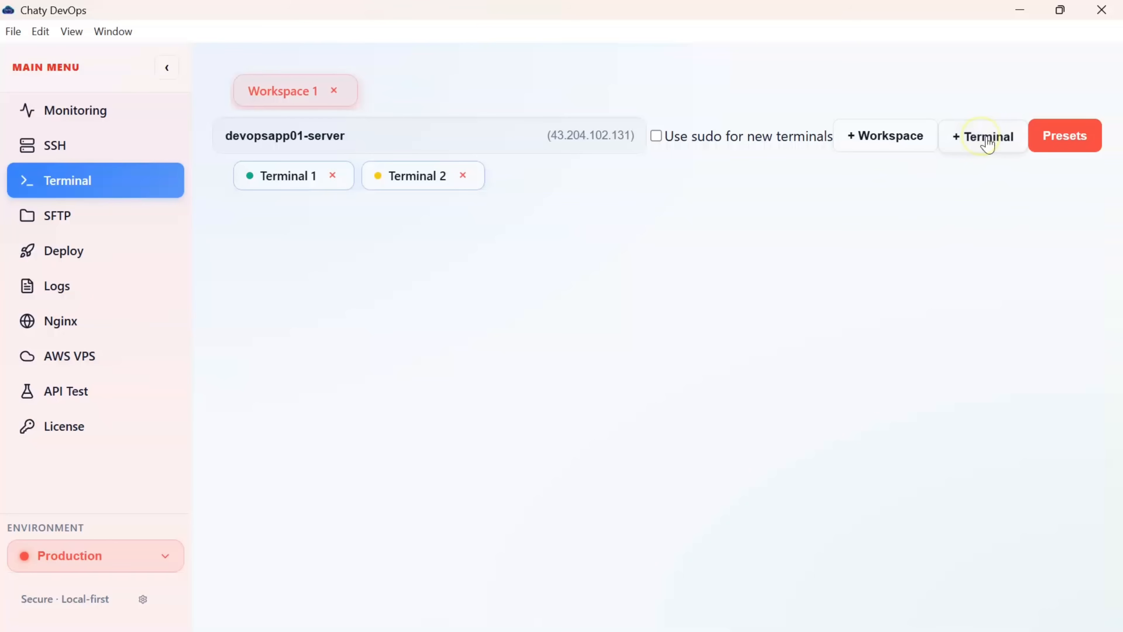
click(986, 138)
click(985, 140)
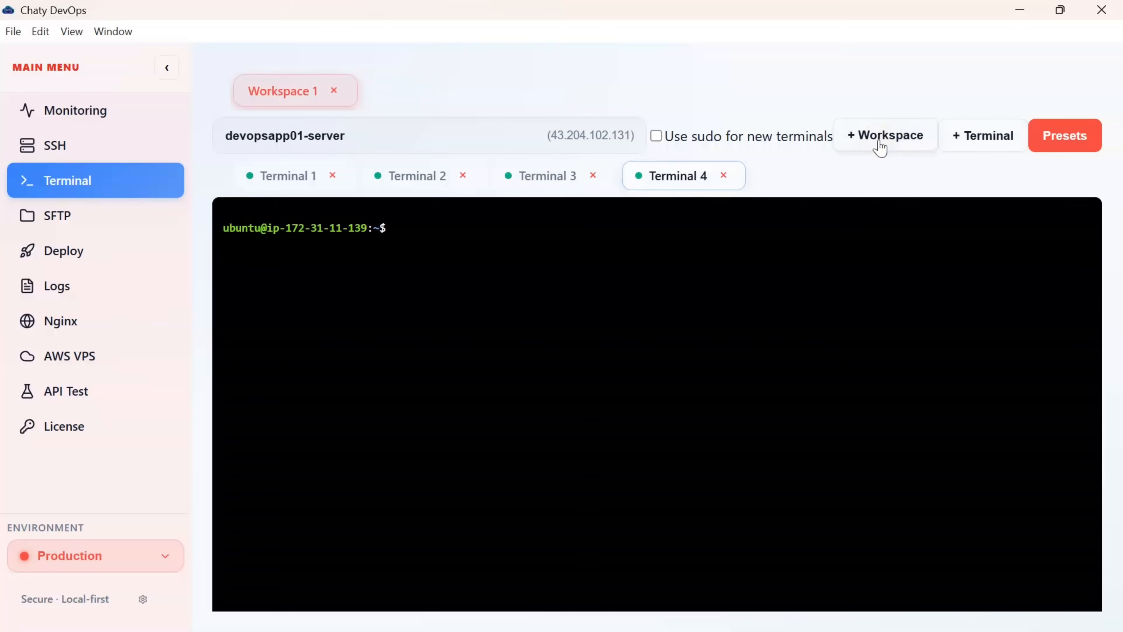
click(881, 148)
click(881, 147)
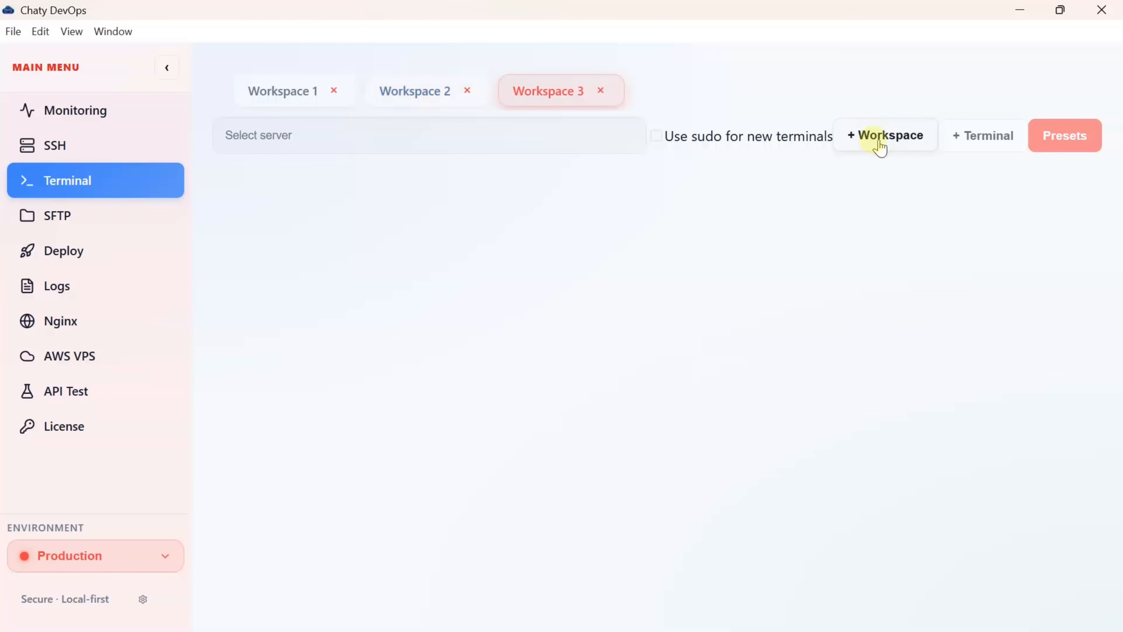
click(881, 147)
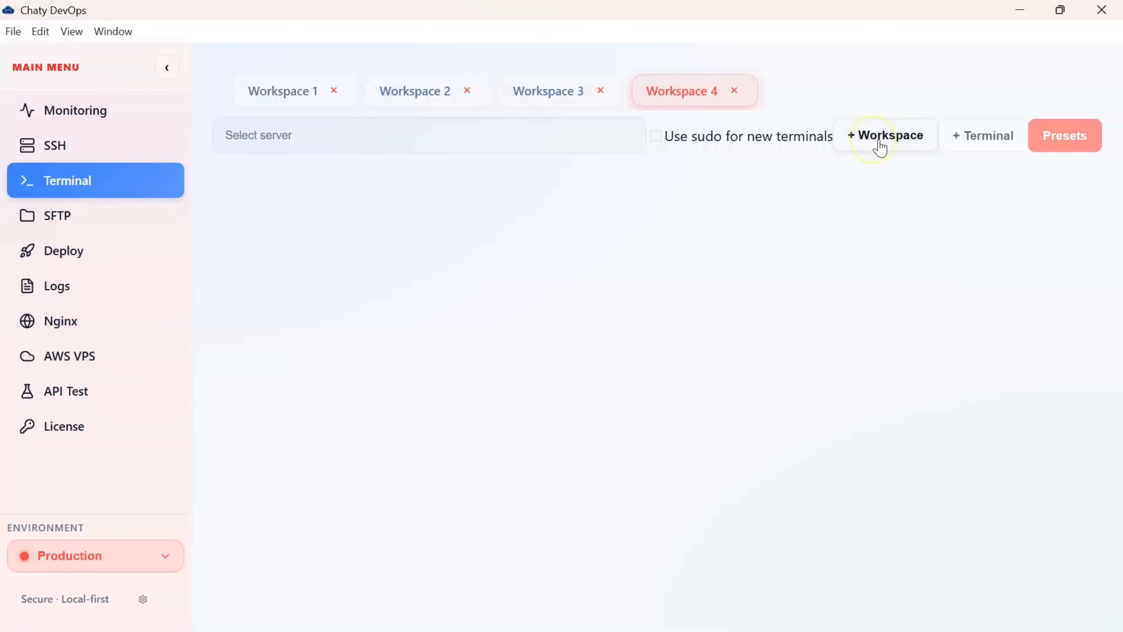
click(881, 147)
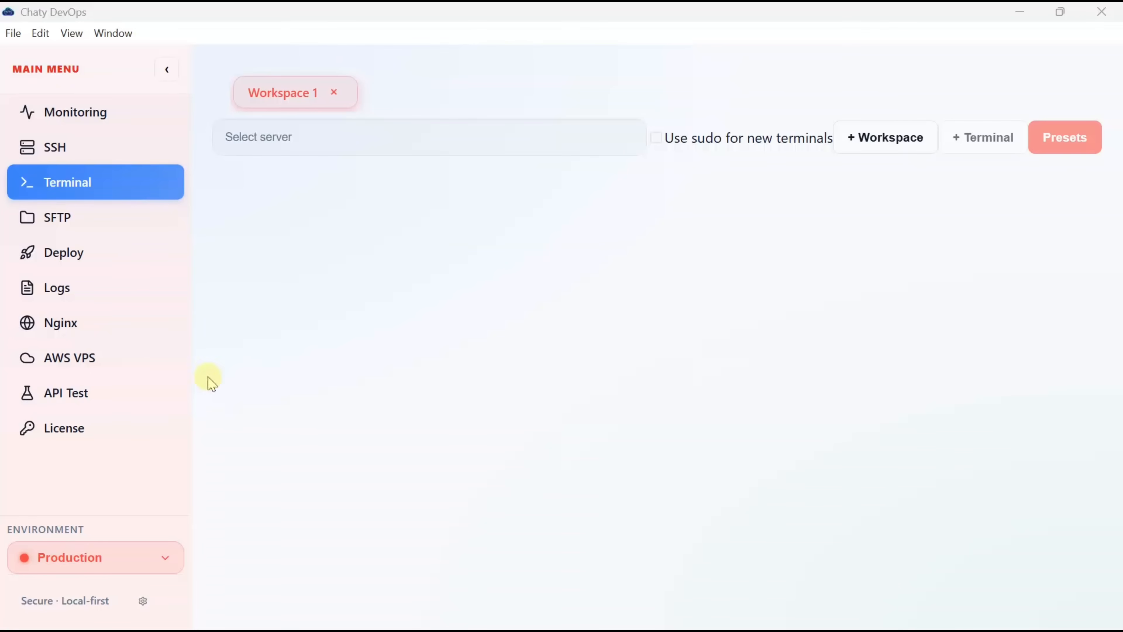
- Browse devopsapp01-server's files over SFTP through home into the ubuntu folder
click(82, 214)
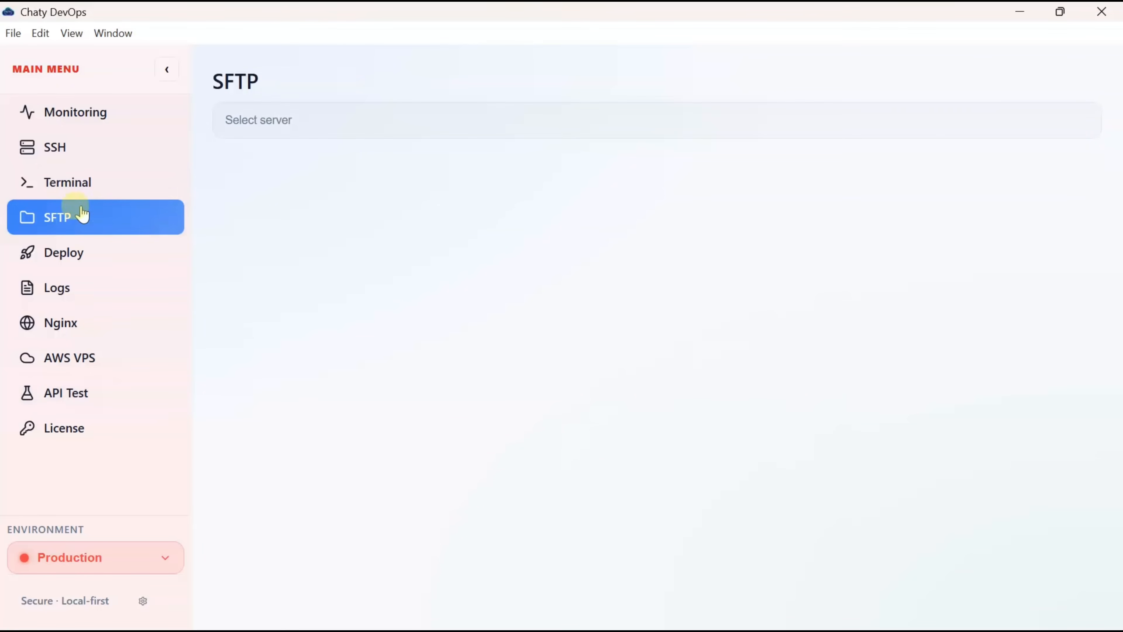
click(430, 121)
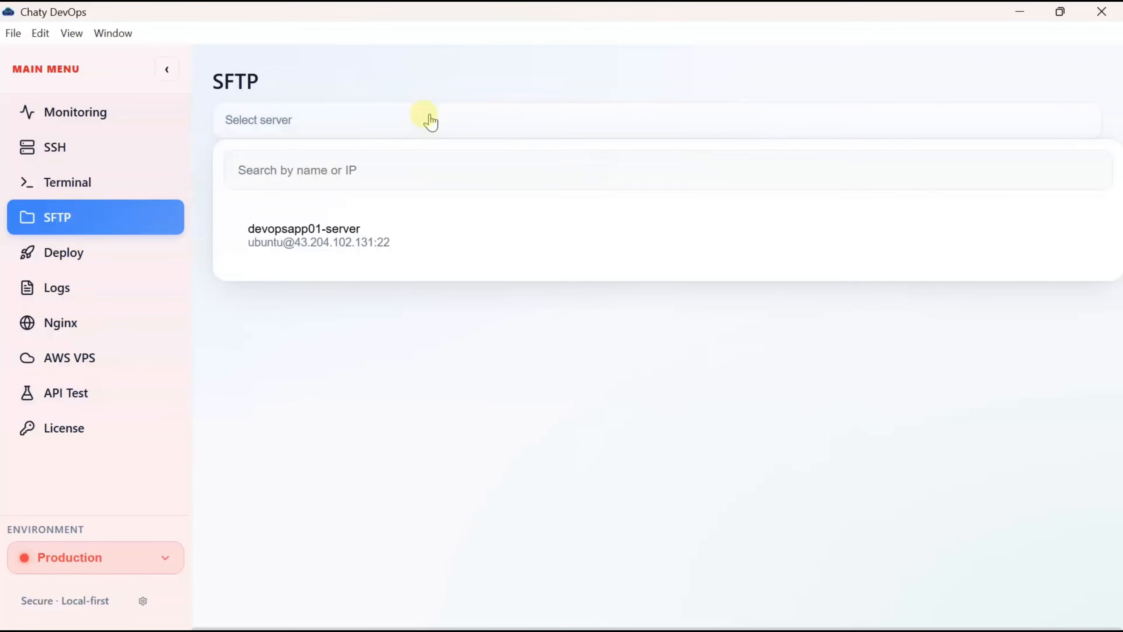
click(354, 243)
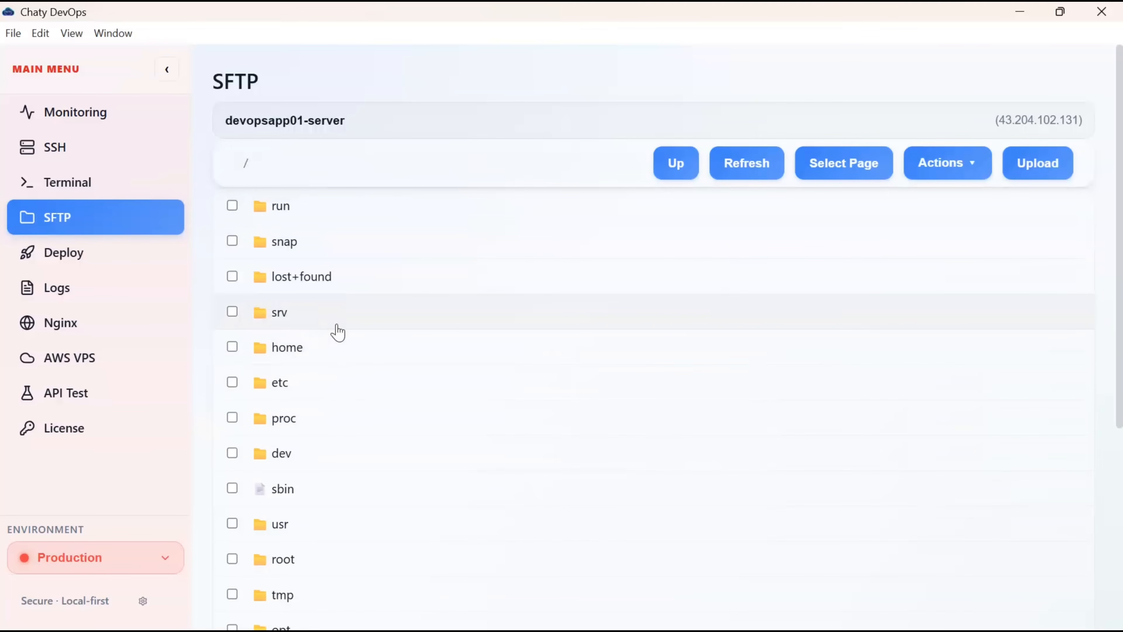
double_click(294, 346)
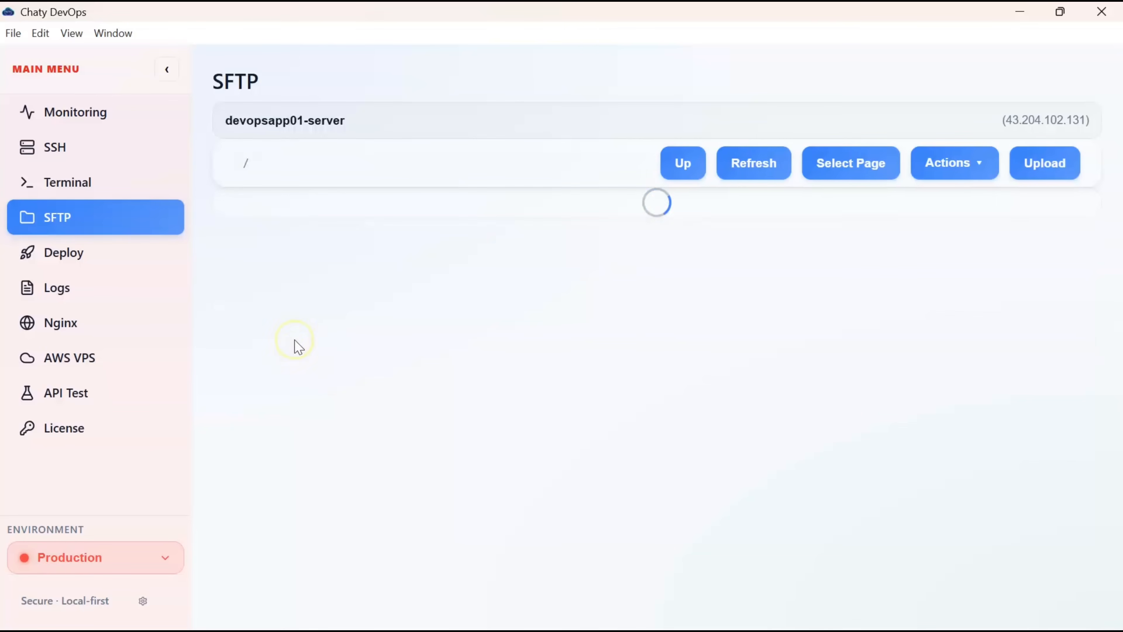
click(413, 289)
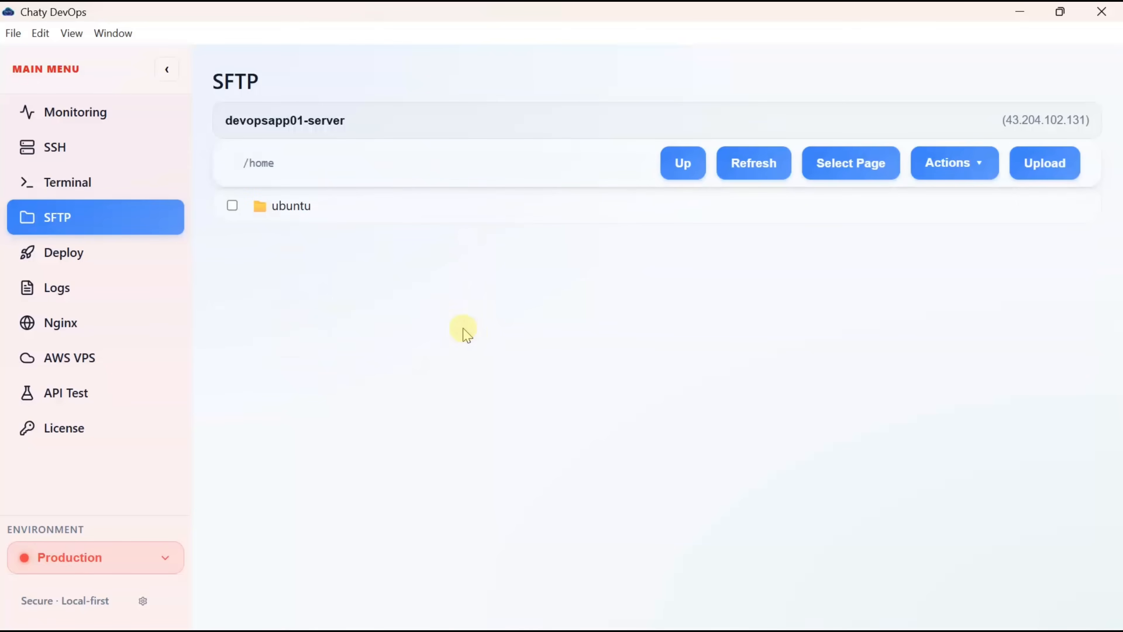
double_click(308, 211)
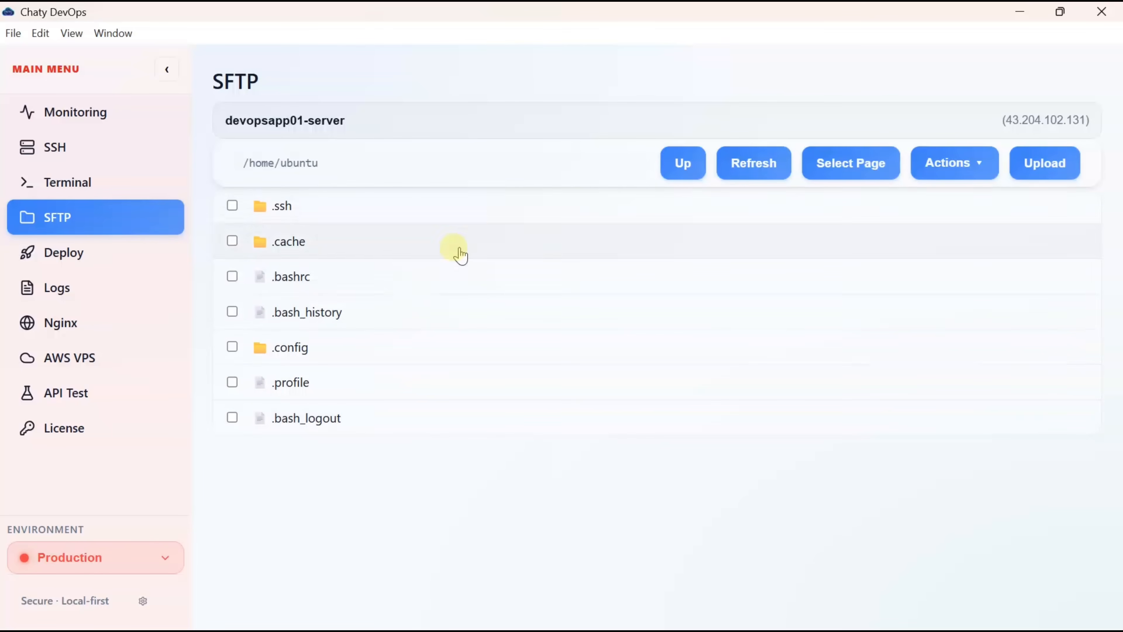
click(687, 172)
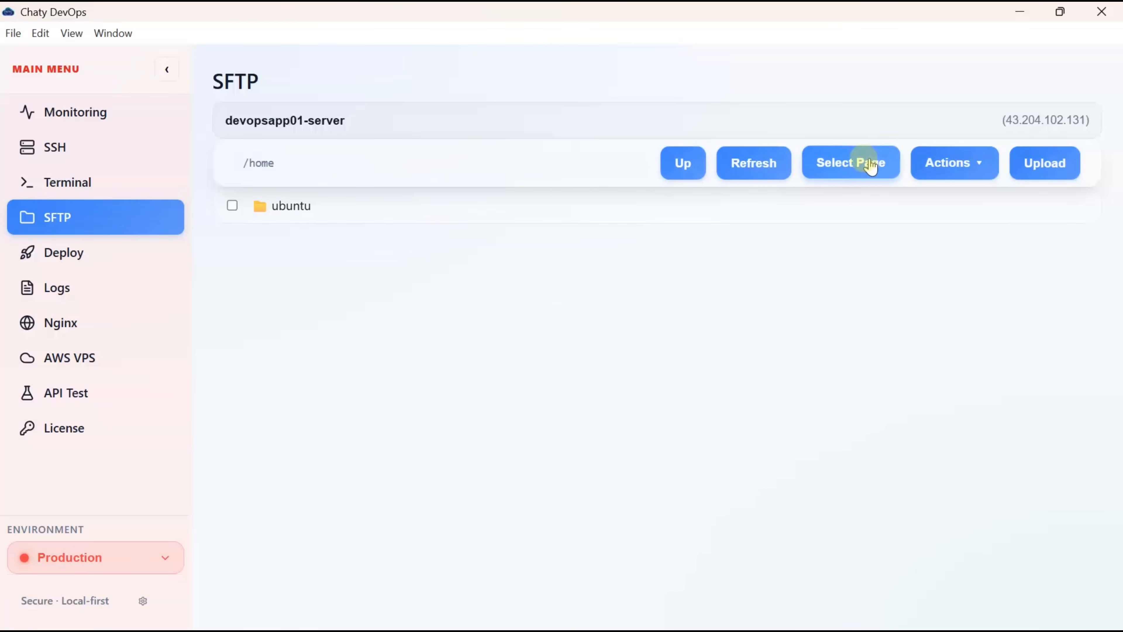
- Create a New Folder in /home/ubuntu via Actions and open it
click(968, 169)
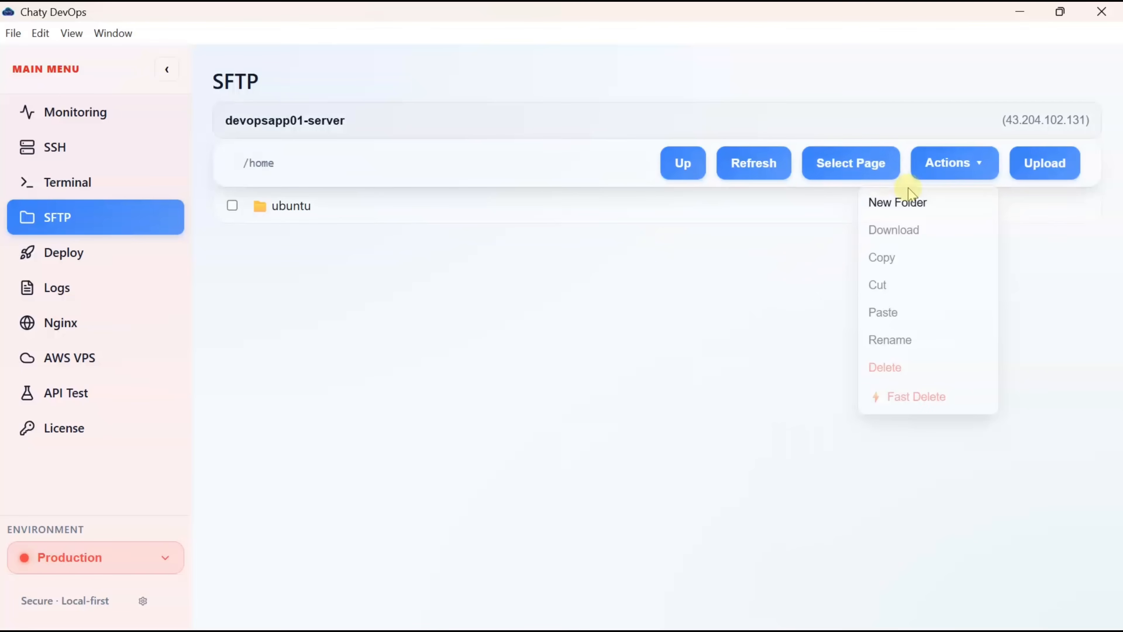
click(288, 206)
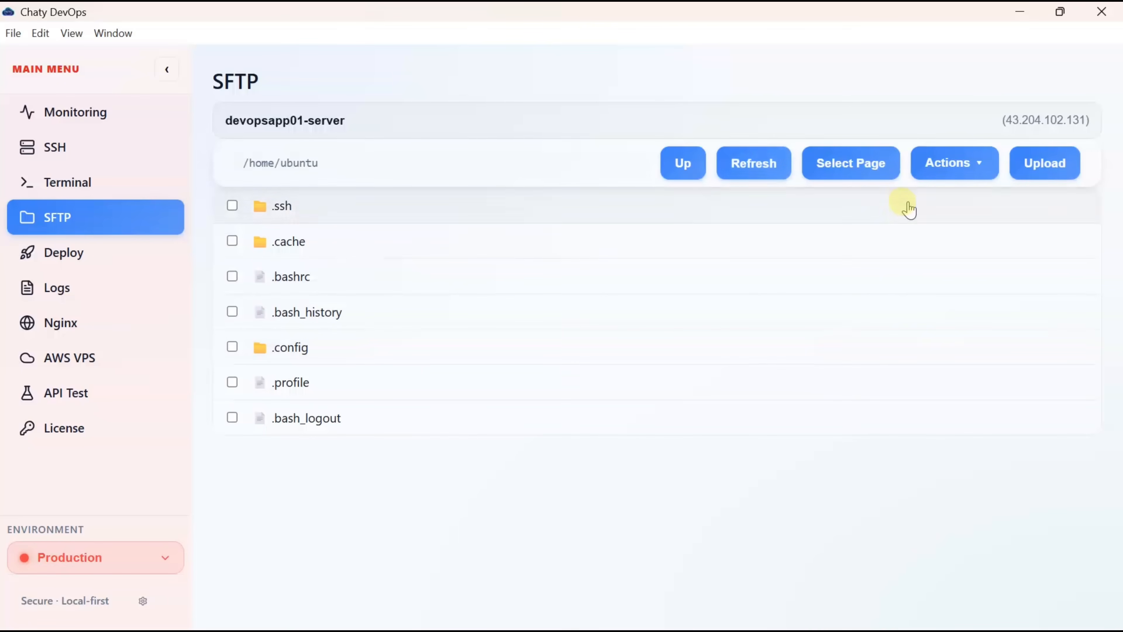
click(960, 165)
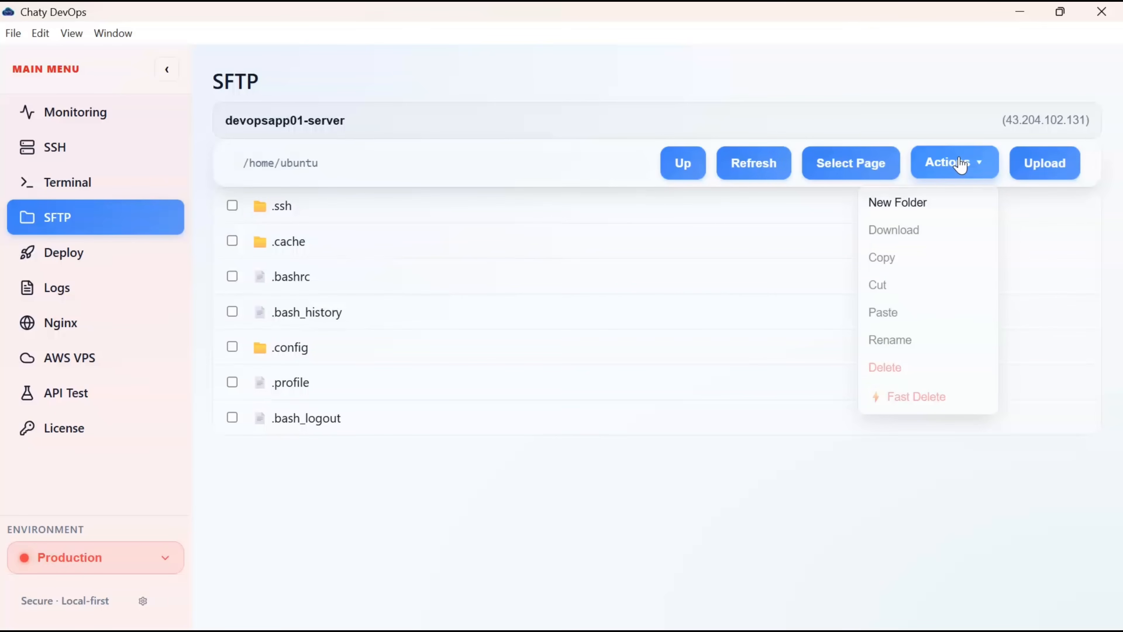
click(910, 203)
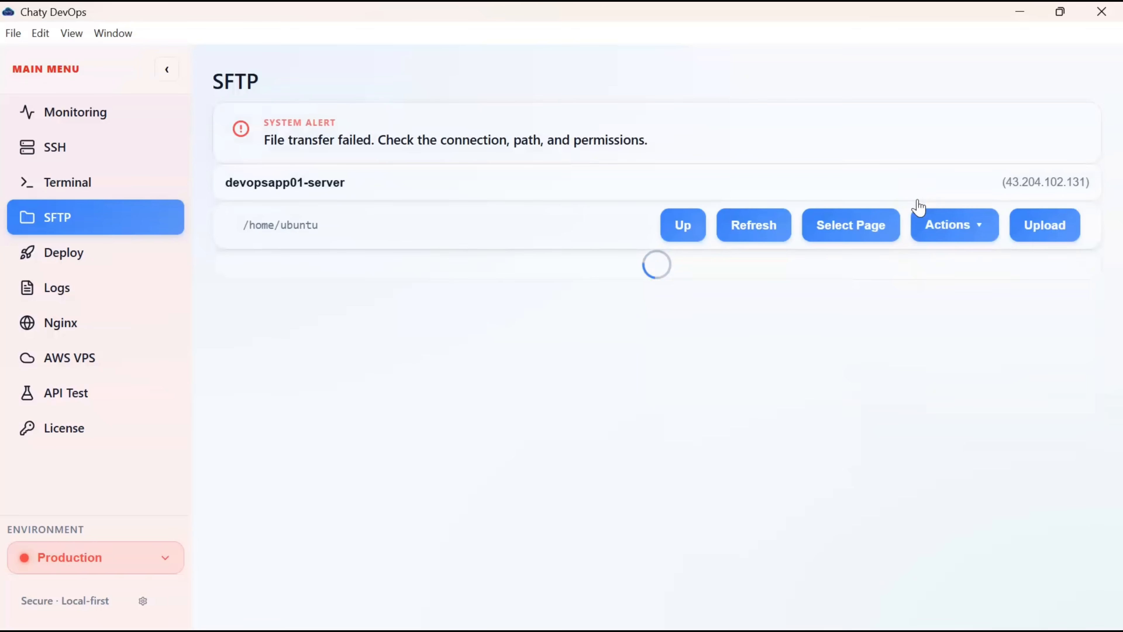
double_click(306, 302)
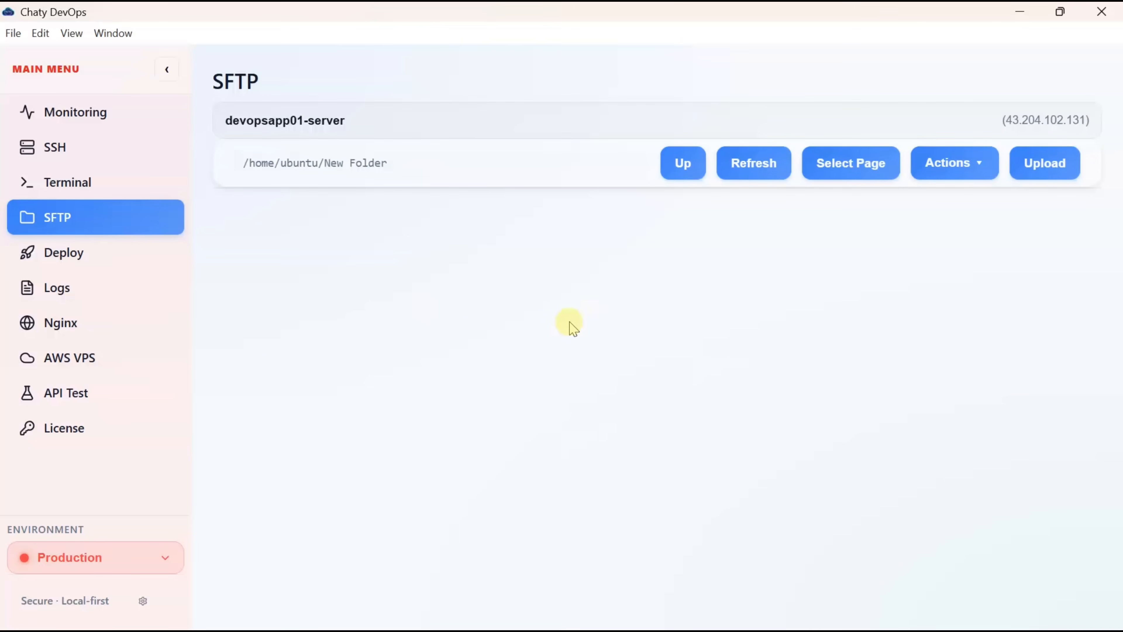
- Upload package.json from the local Desktop > myapp folder into New Folder
click(1044, 164)
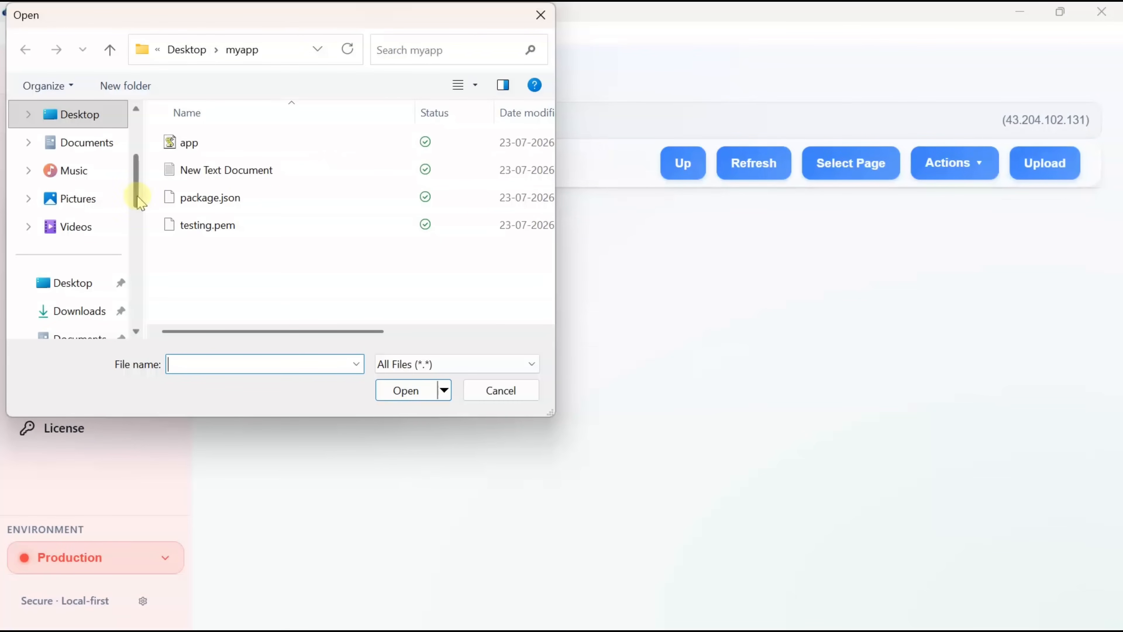
scroll(86, 270, down, 1)
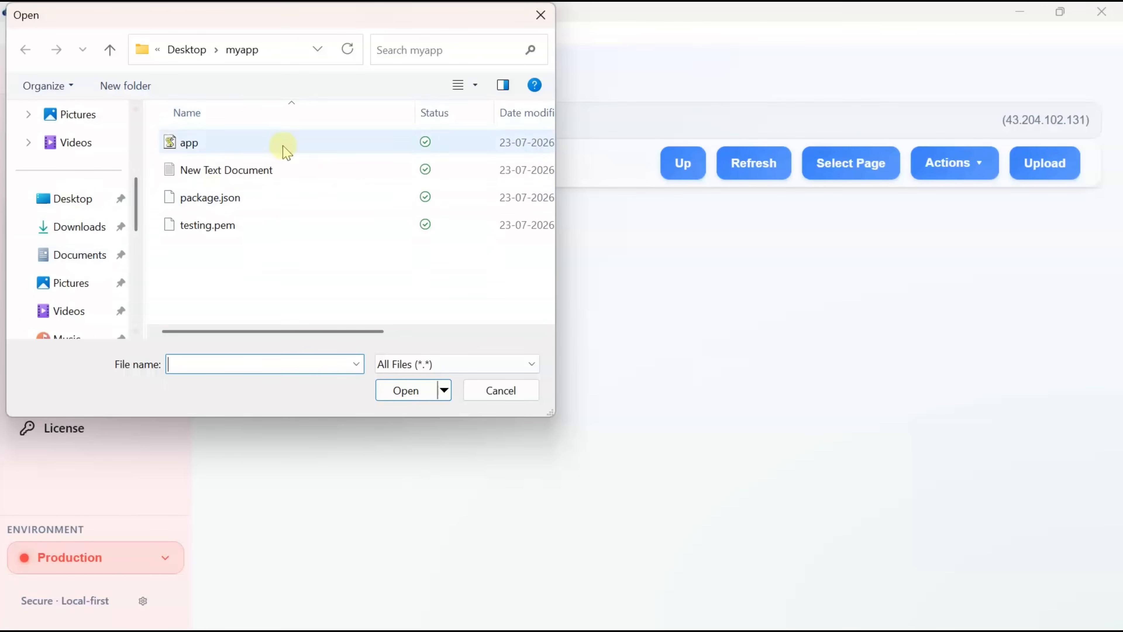
click(225, 207)
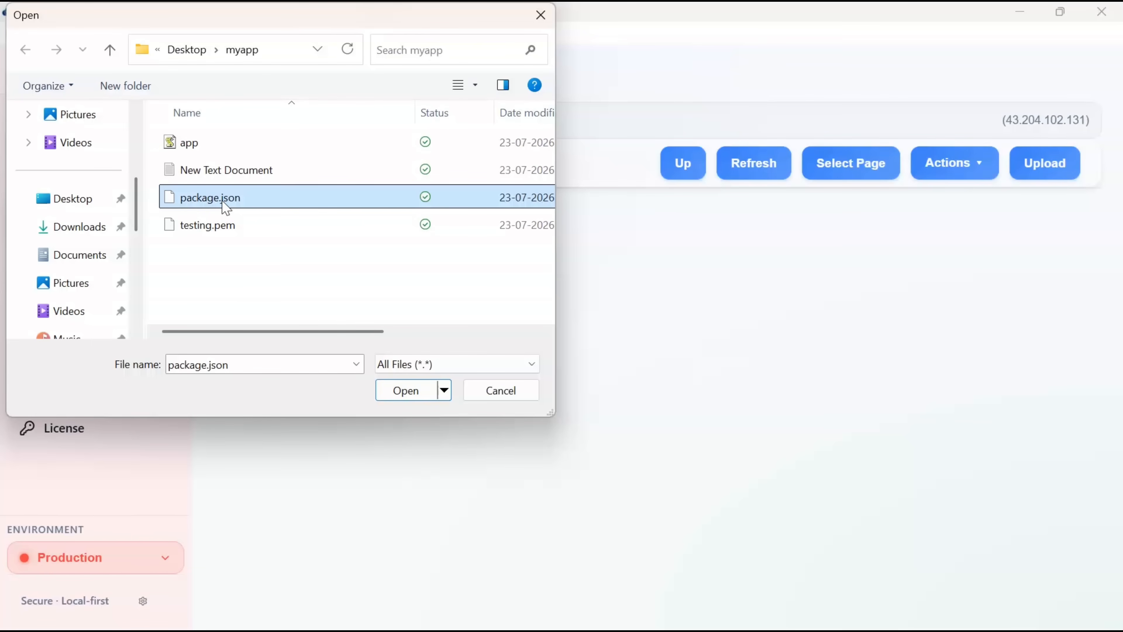
click(225, 206)
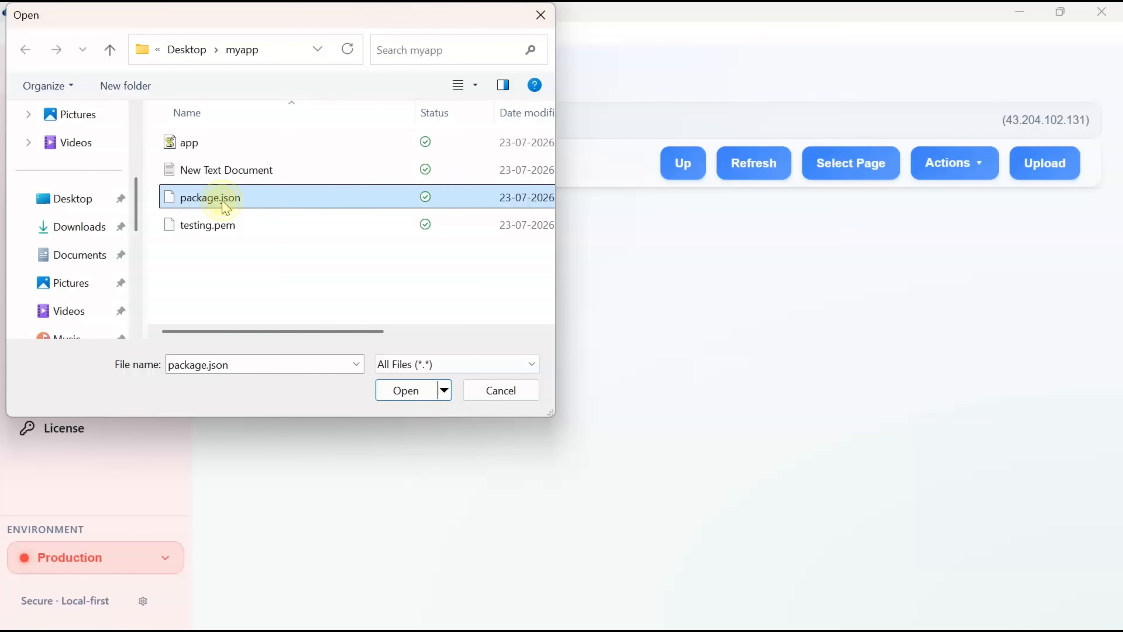
click(406, 391)
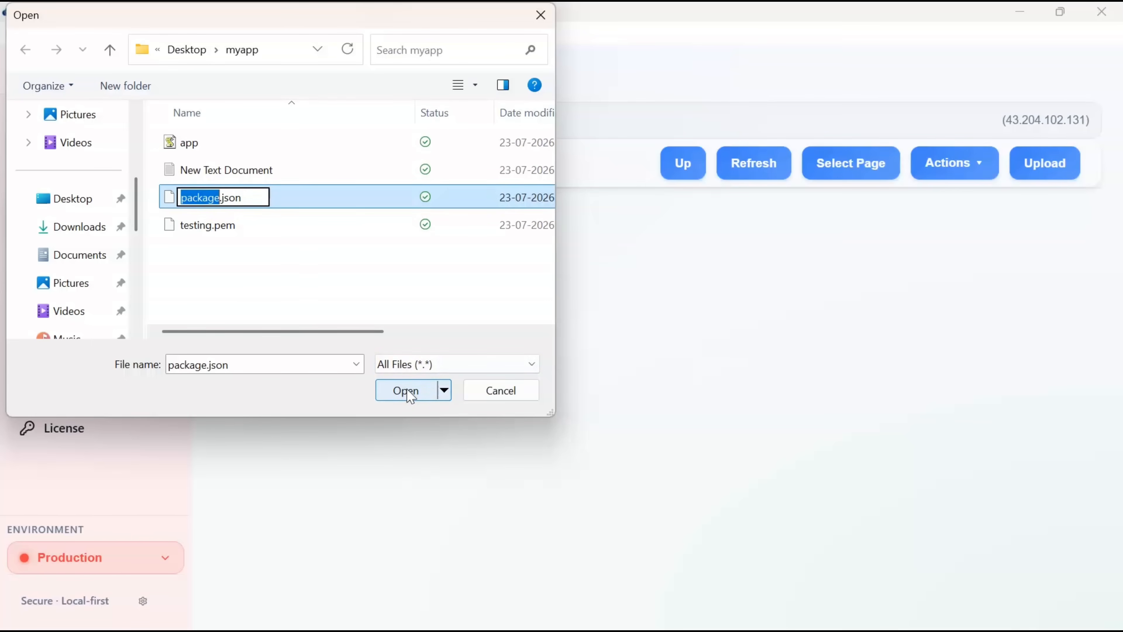
click(406, 390)
click(406, 391)
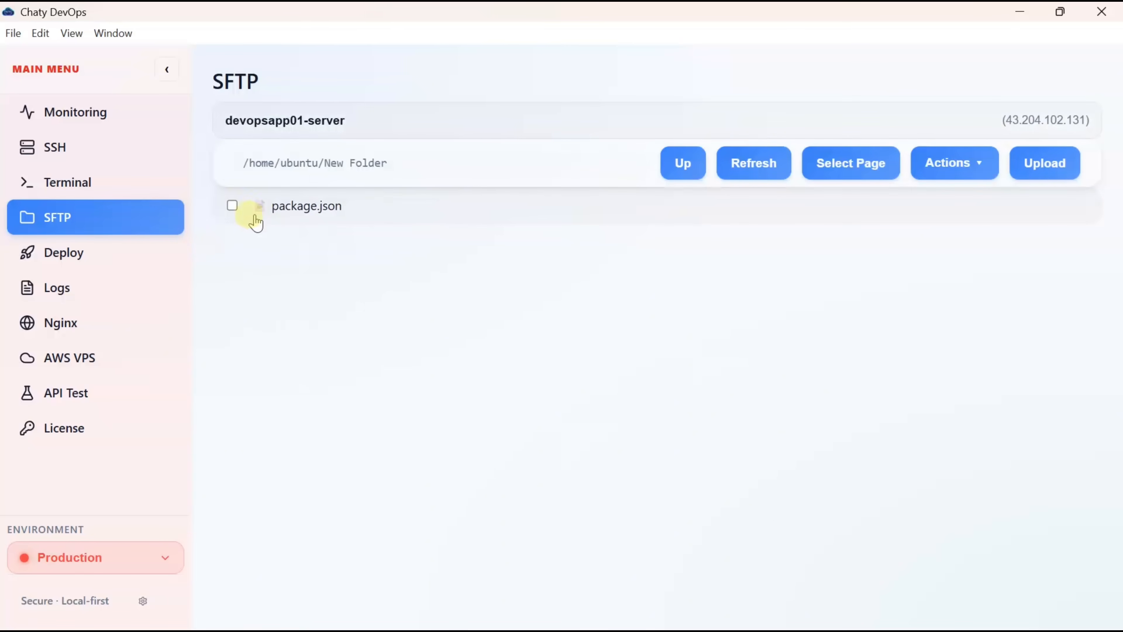
- Delete package.json with Actions > Delete, confirm with OK, and refresh the listing
click(232, 206)
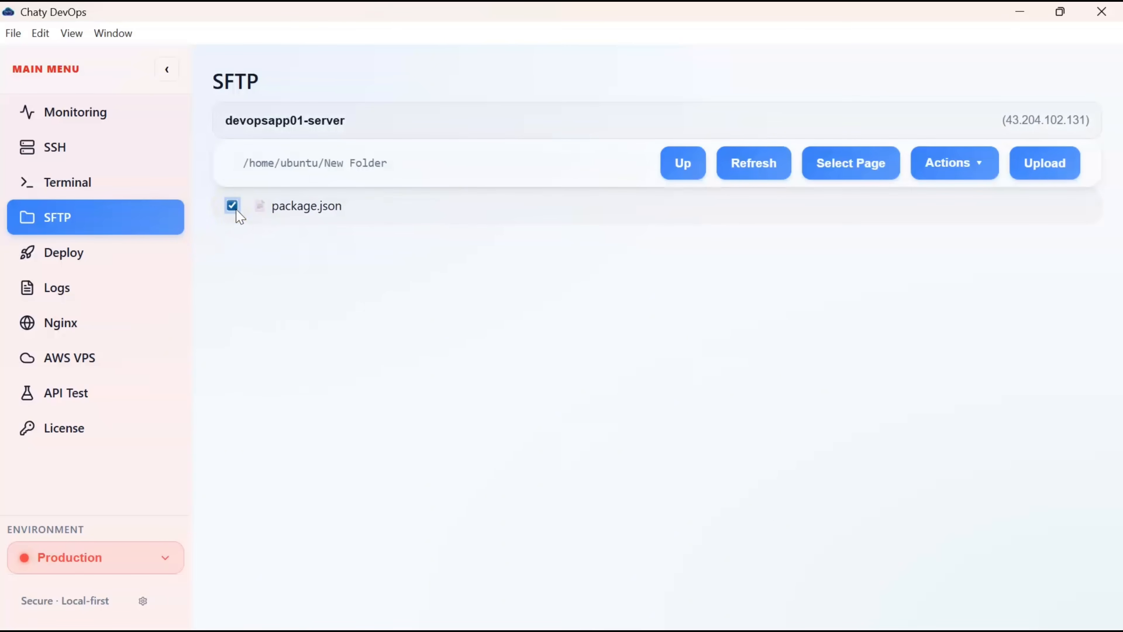
click(949, 166)
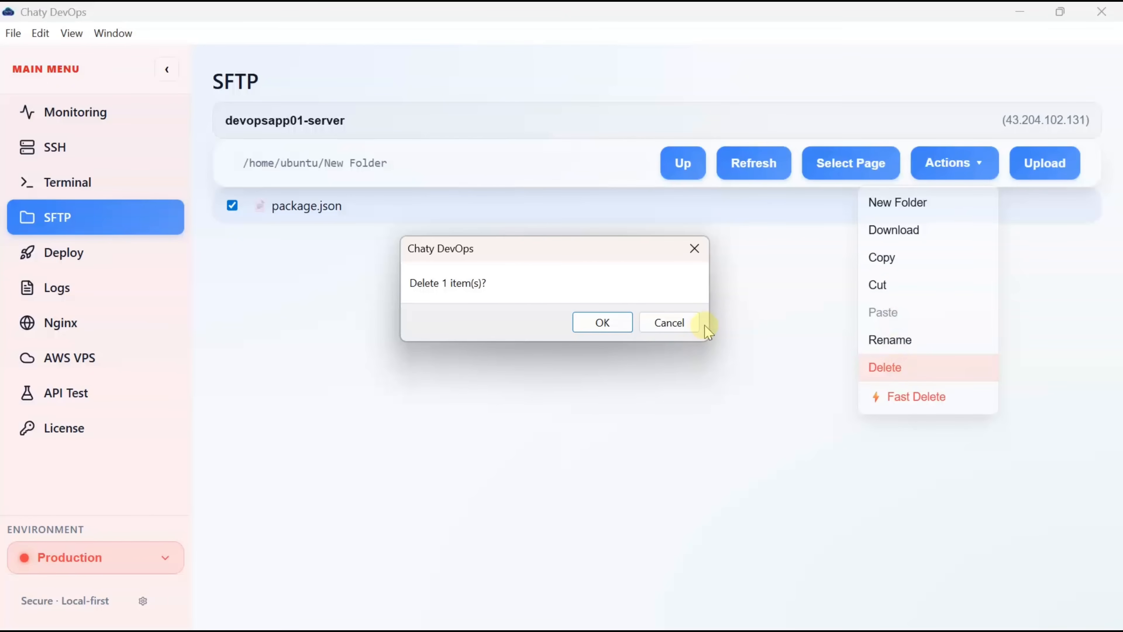
click(695, 249)
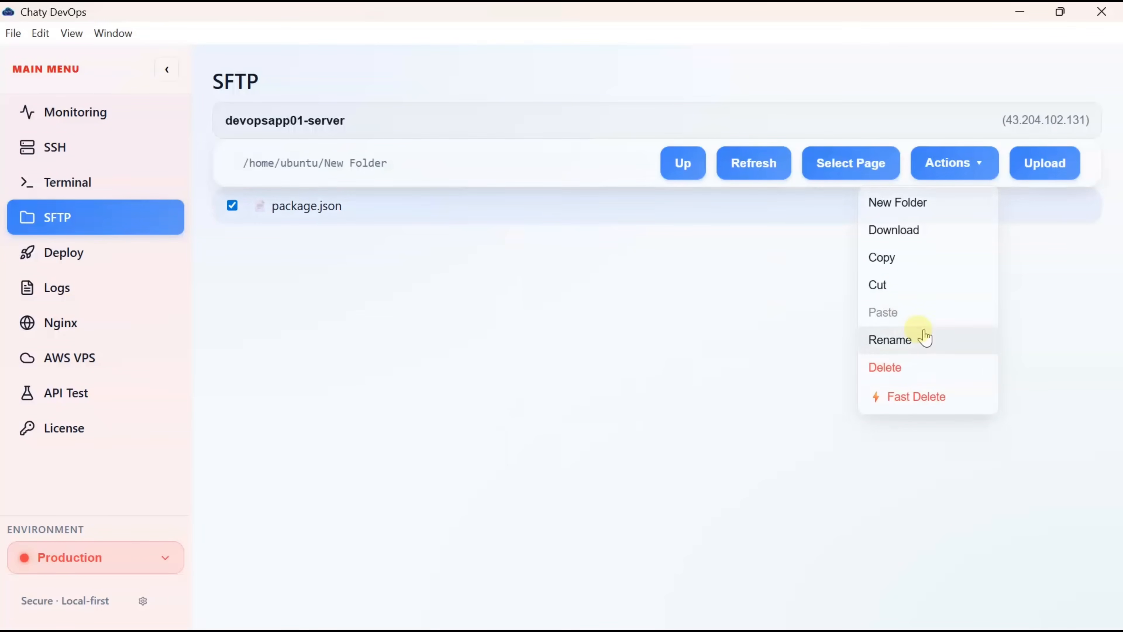
click(902, 366)
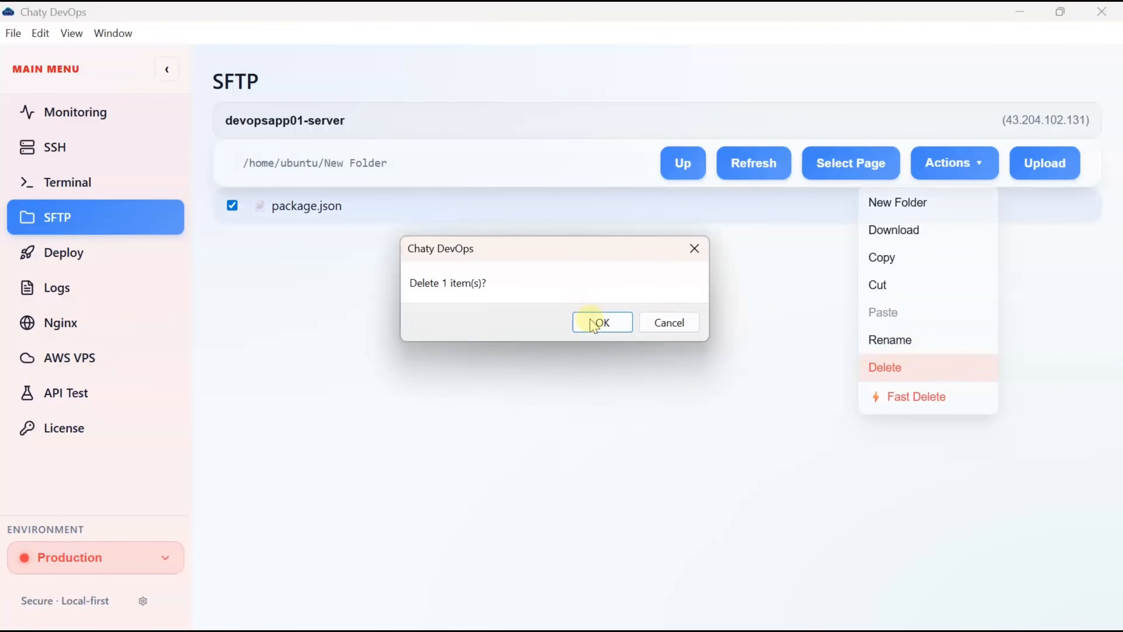
click(597, 328)
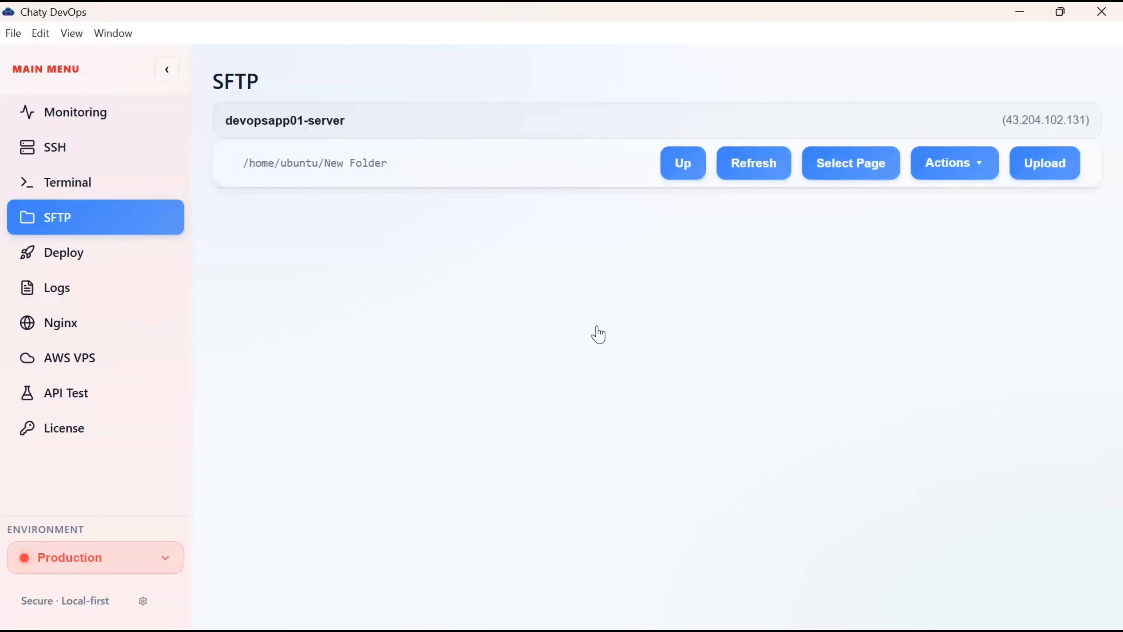
click(719, 163)
- On the Deploy page, choose devopsapp01-server as the deployment target
click(74, 266)
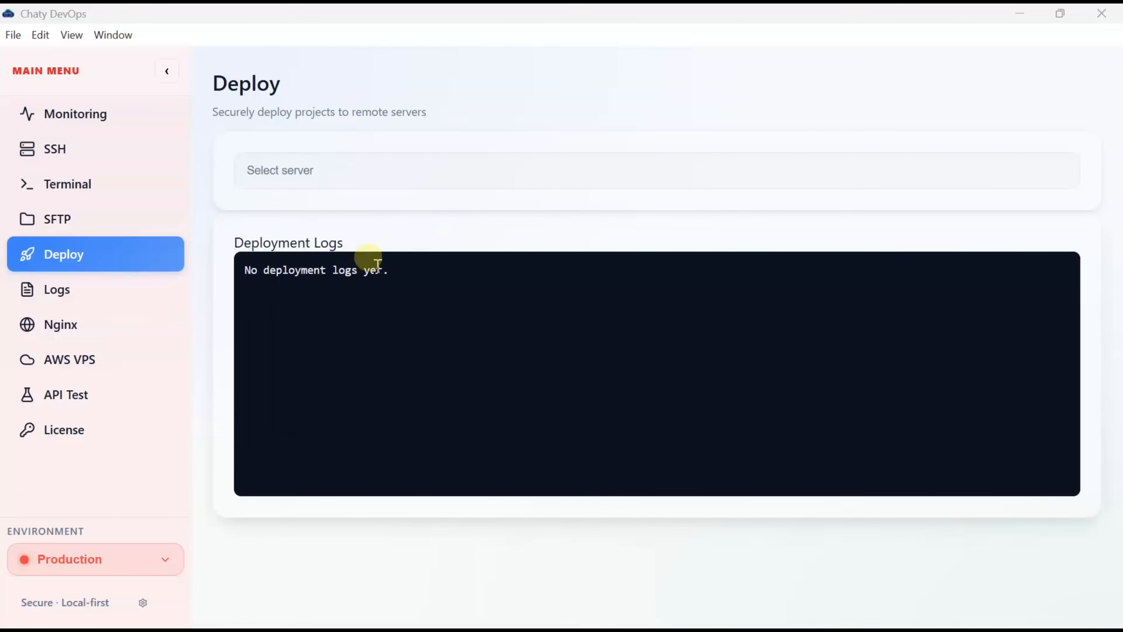
click(404, 168)
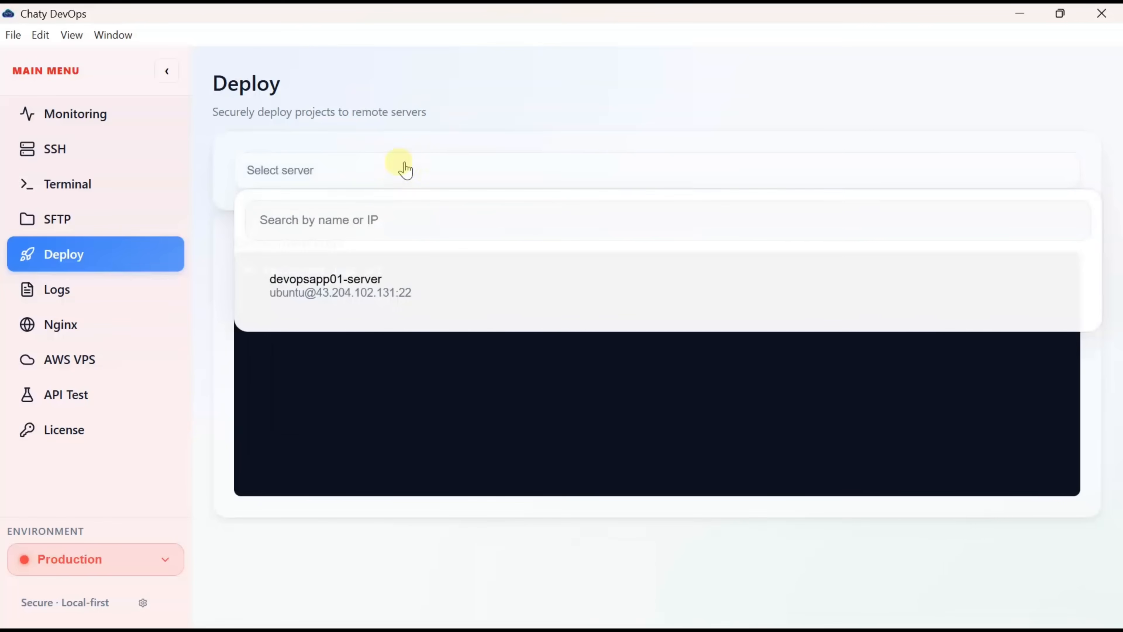
click(356, 293)
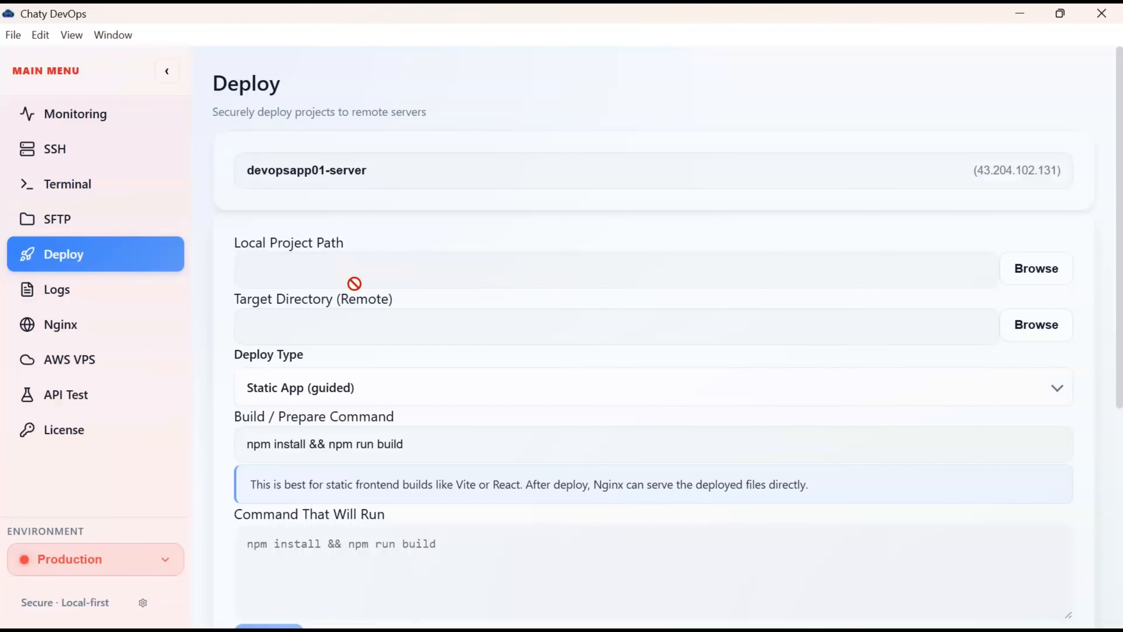
click(371, 266)
click(349, 265)
- Set the Local Project Path to the myapp folder on the Desktop
click(1049, 273)
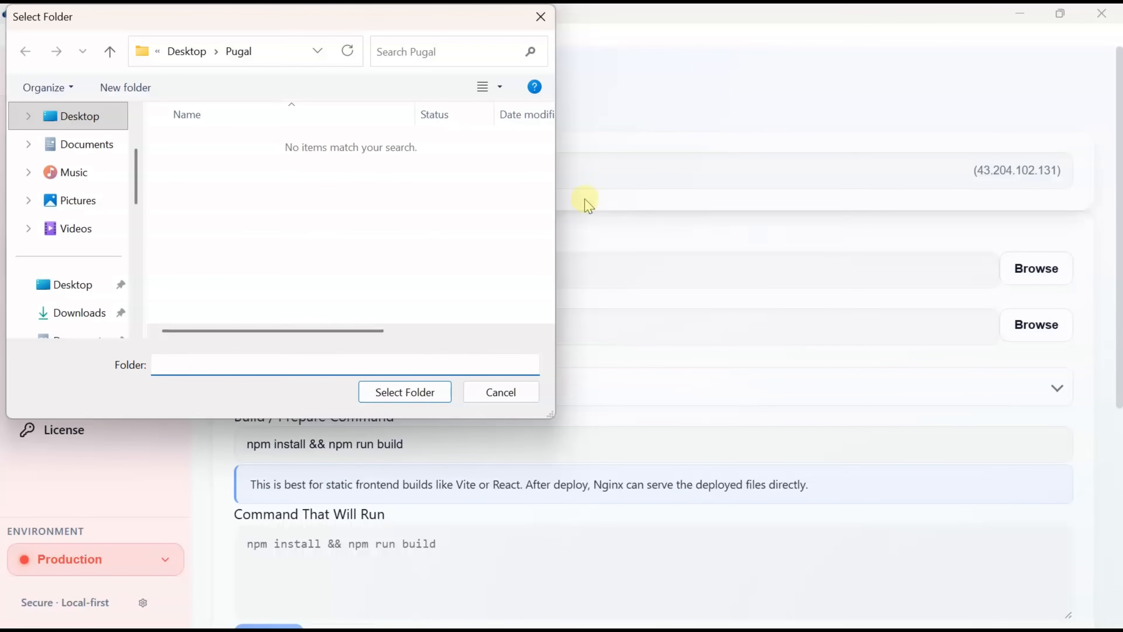
click(186, 51)
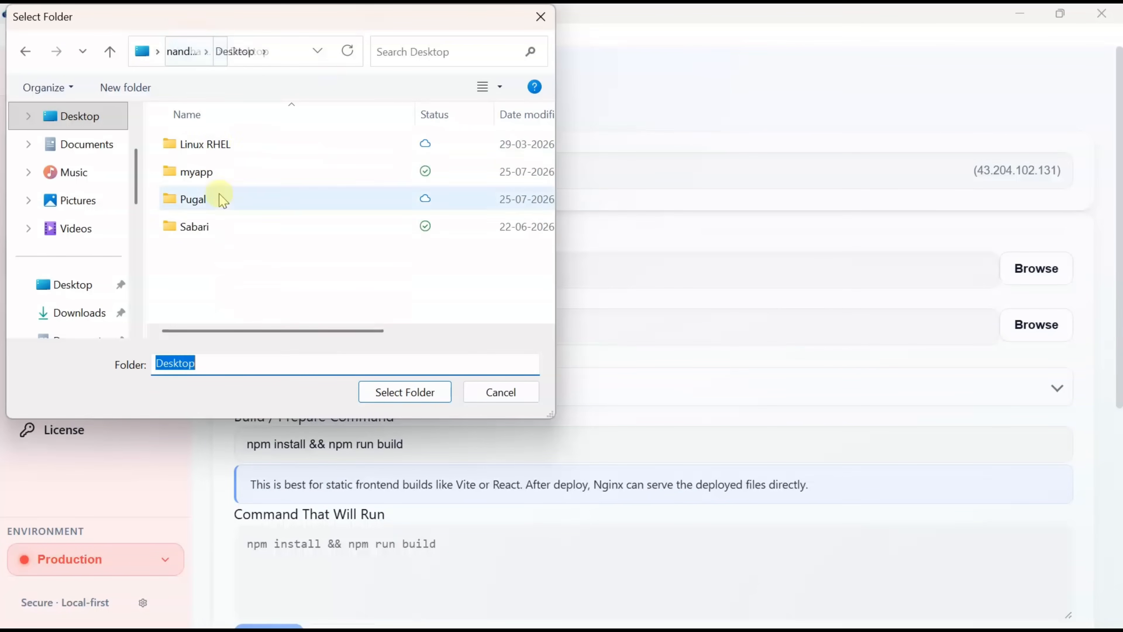
click(198, 172)
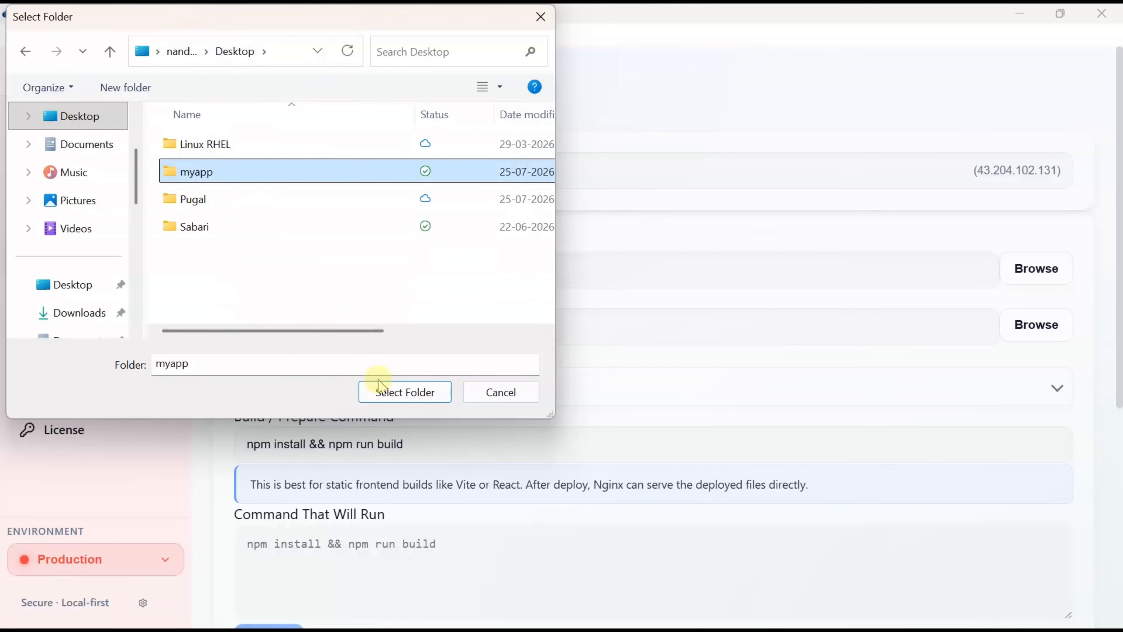
click(389, 394)
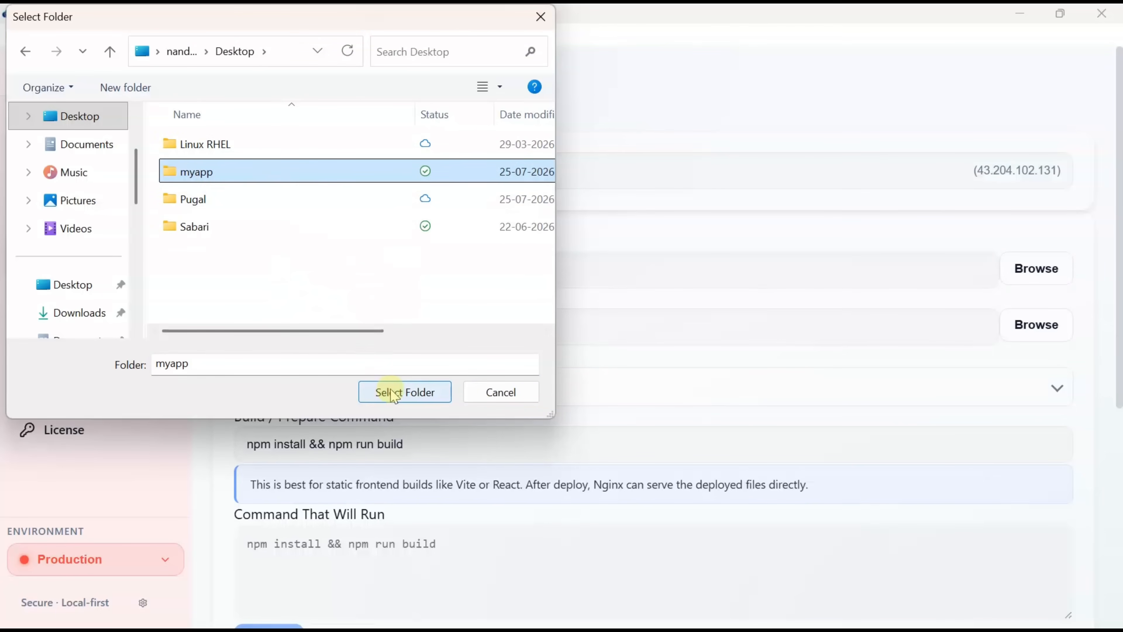
click(391, 390)
click(391, 393)
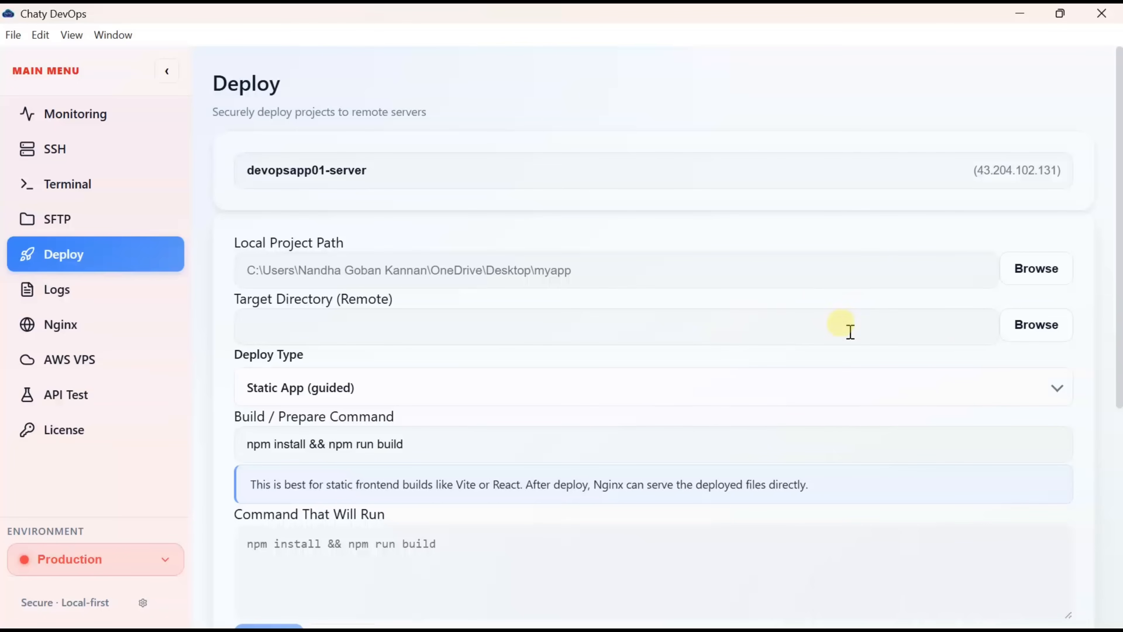
- Browse the server and select /home/ubuntu/myapp as the remote Target Directory
click(1012, 342)
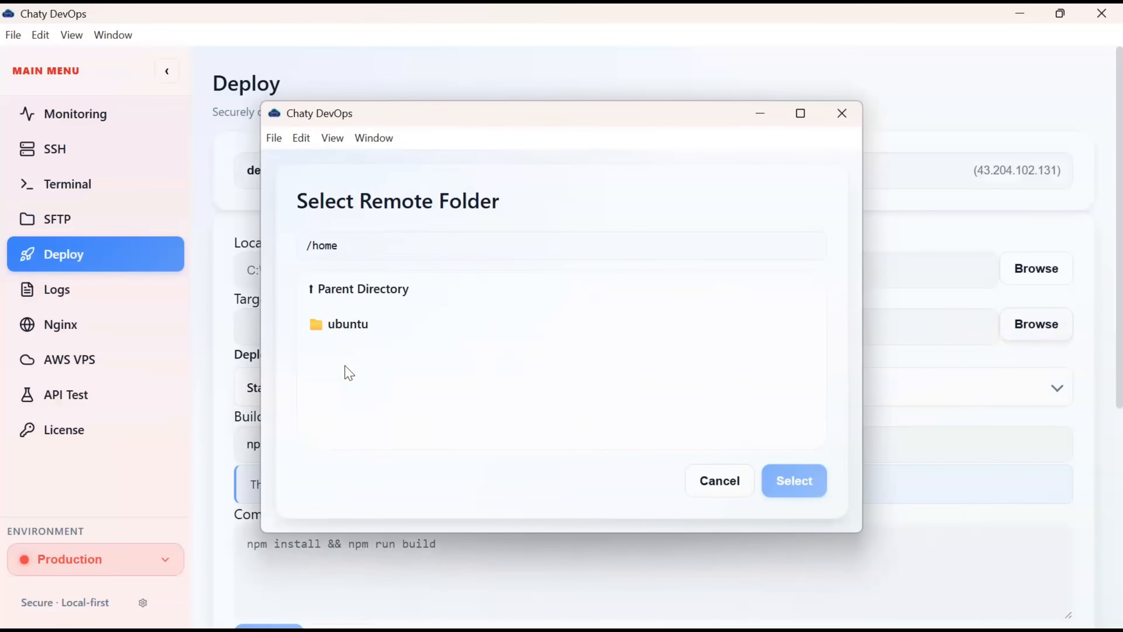
click(332, 320)
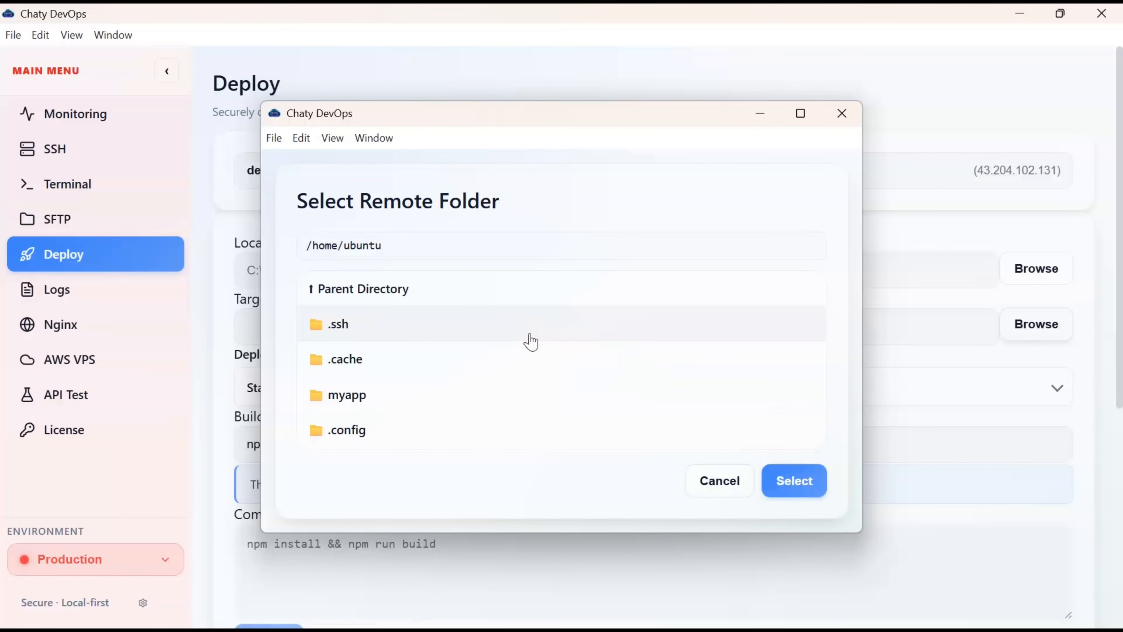
click(356, 401)
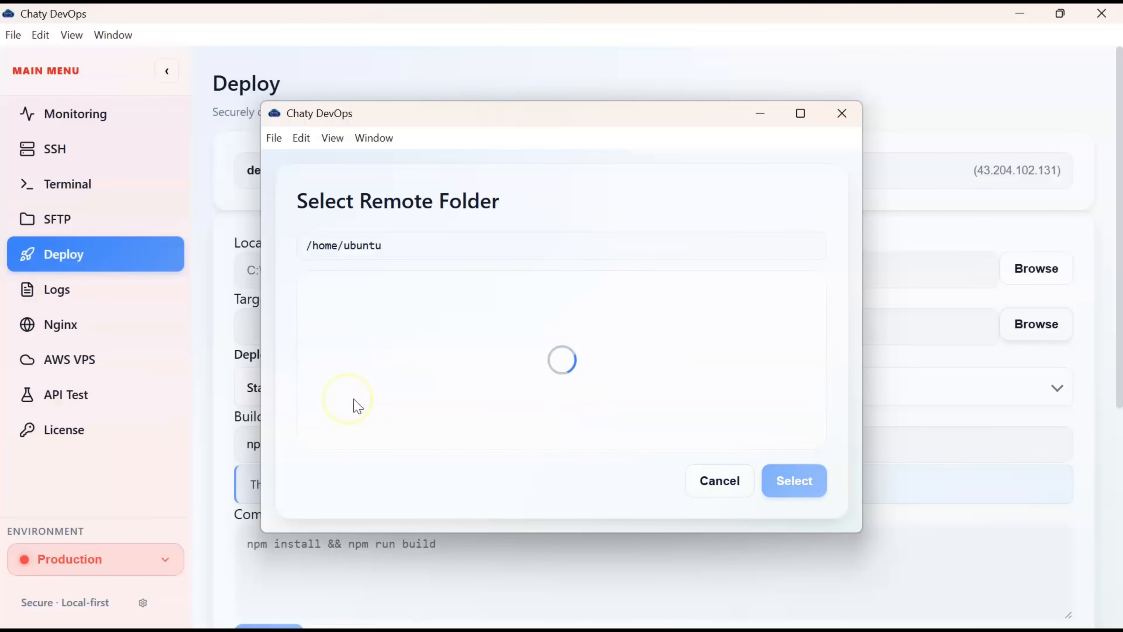
click(795, 480)
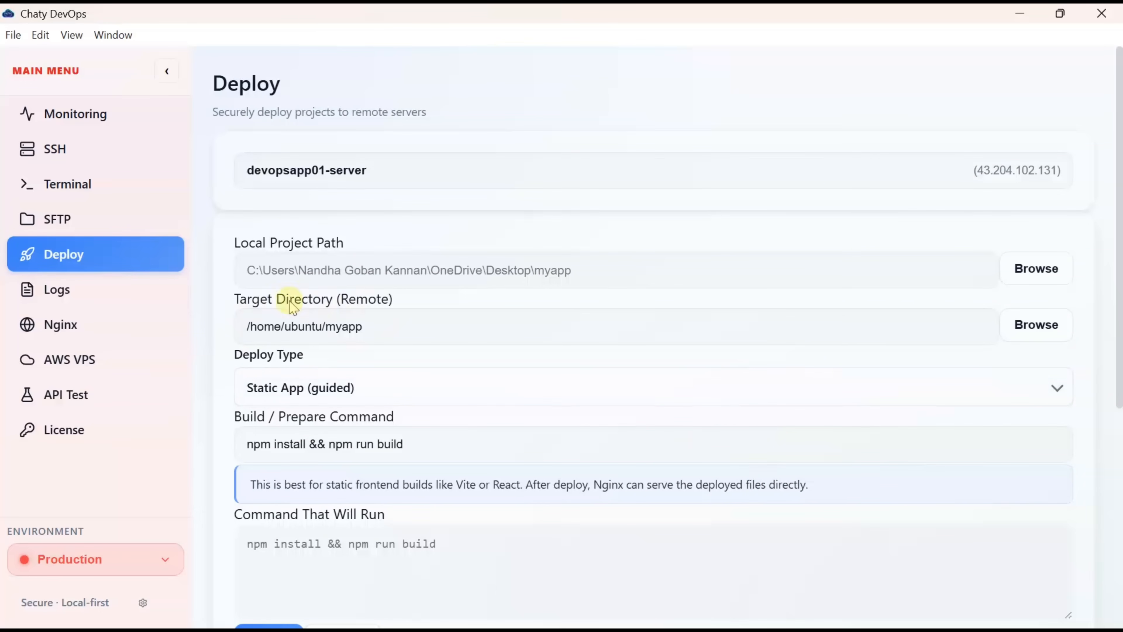
- Switch the deploy type from Static App to Backend App With PM2 (guided), with port 3000, myapp, npm start
scroll(311, 329, down, 2)
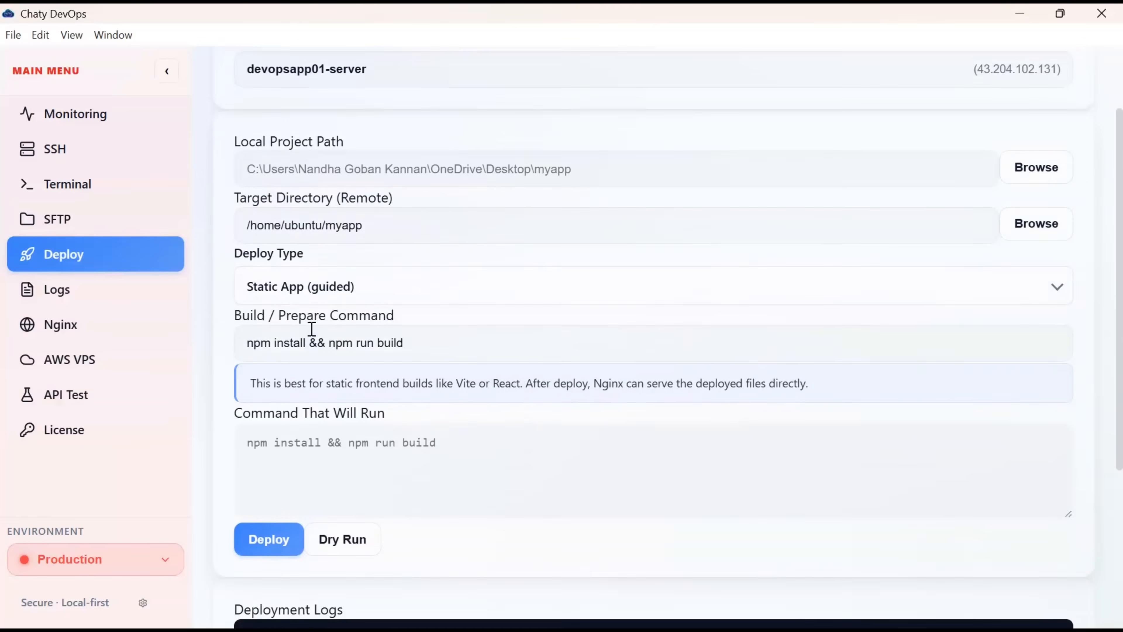
click(447, 286)
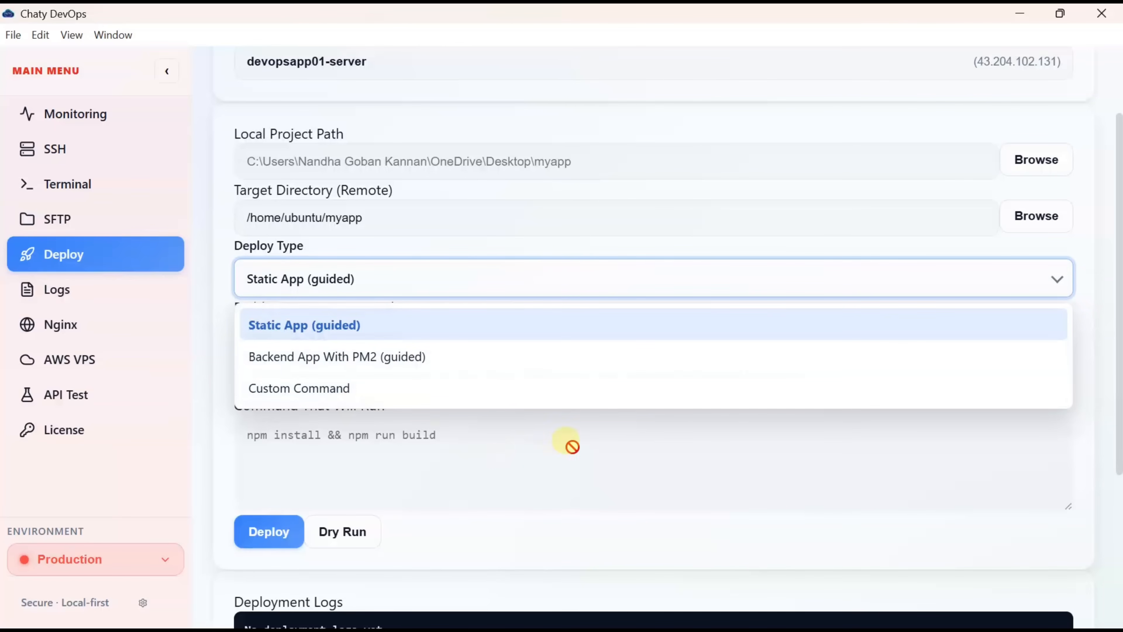
click(649, 327)
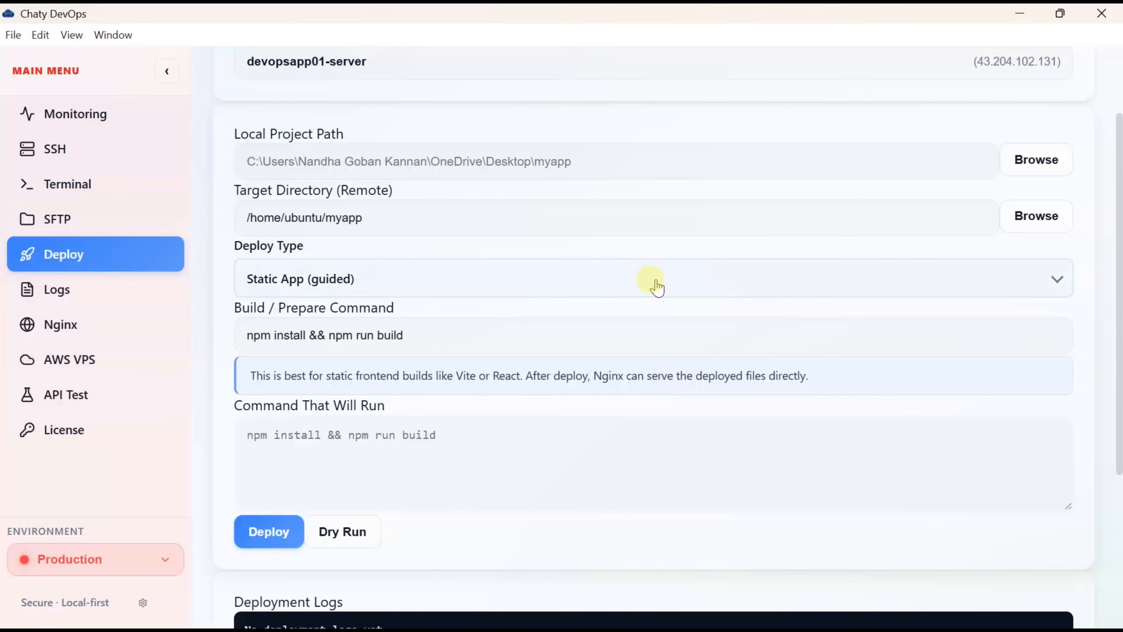
click(614, 290)
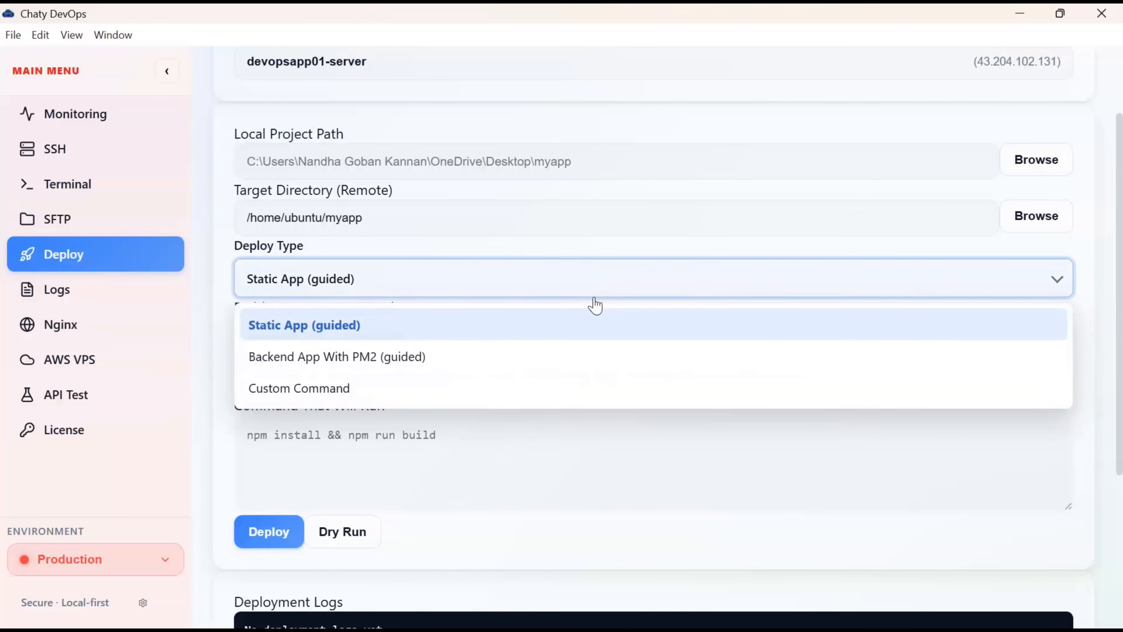
click(397, 362)
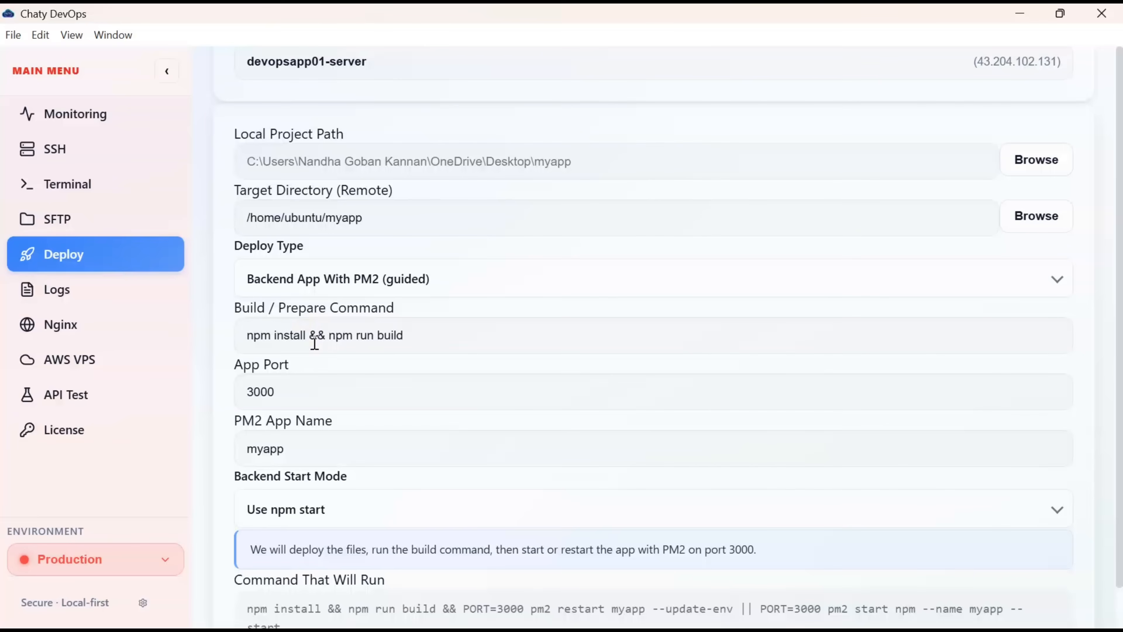
scroll(315, 344, down, 3)
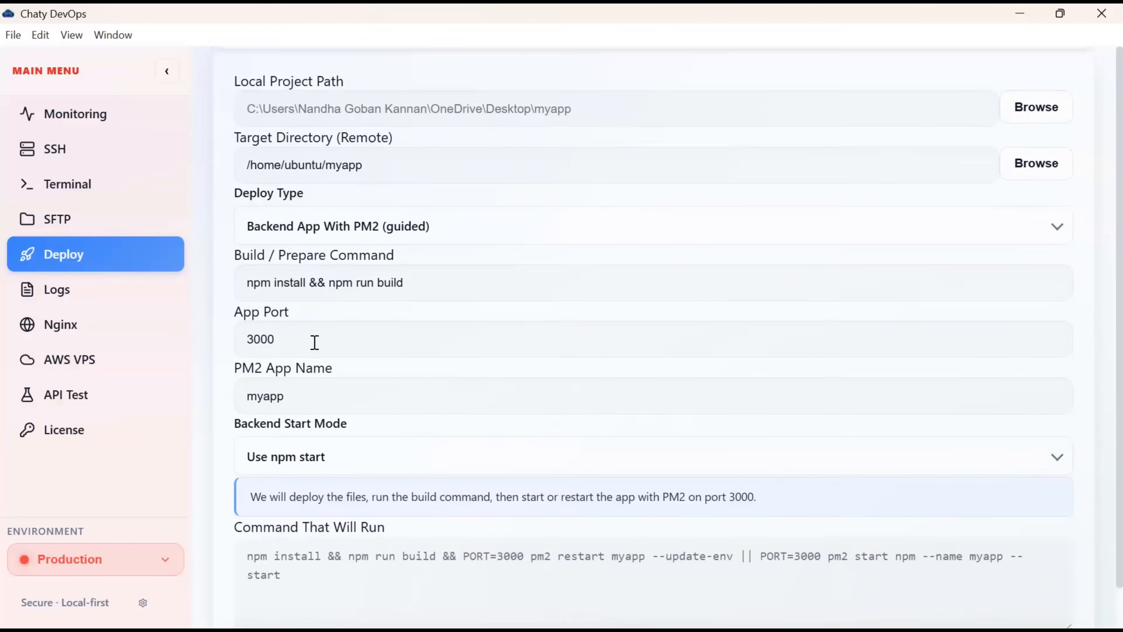
click(266, 247)
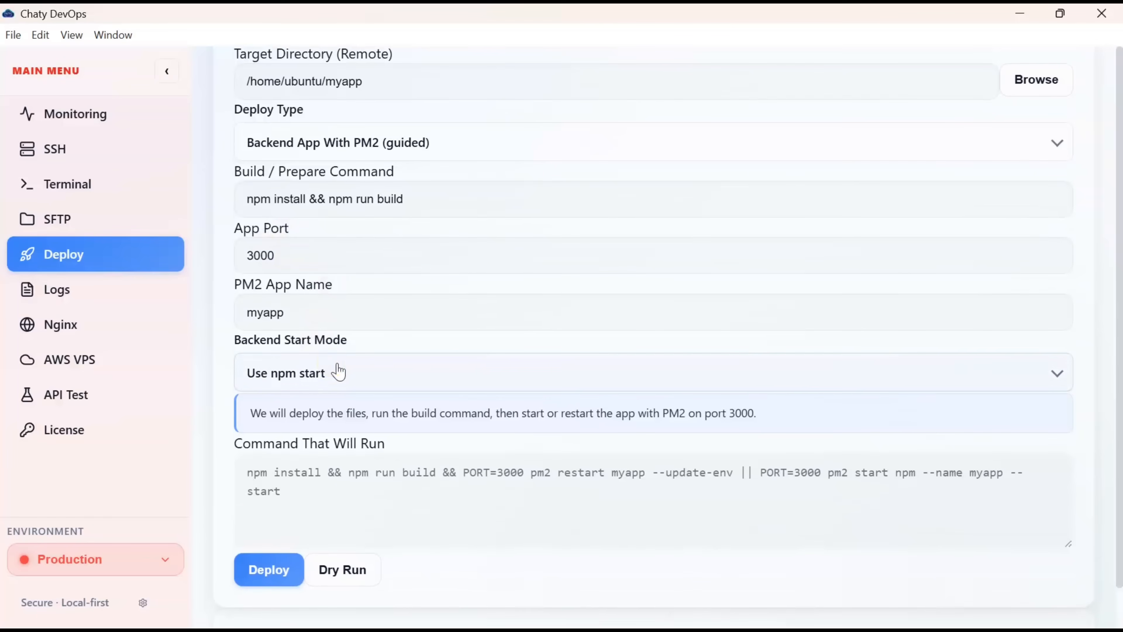
scroll(339, 371, down, 1)
scroll(334, 259, down, 1)
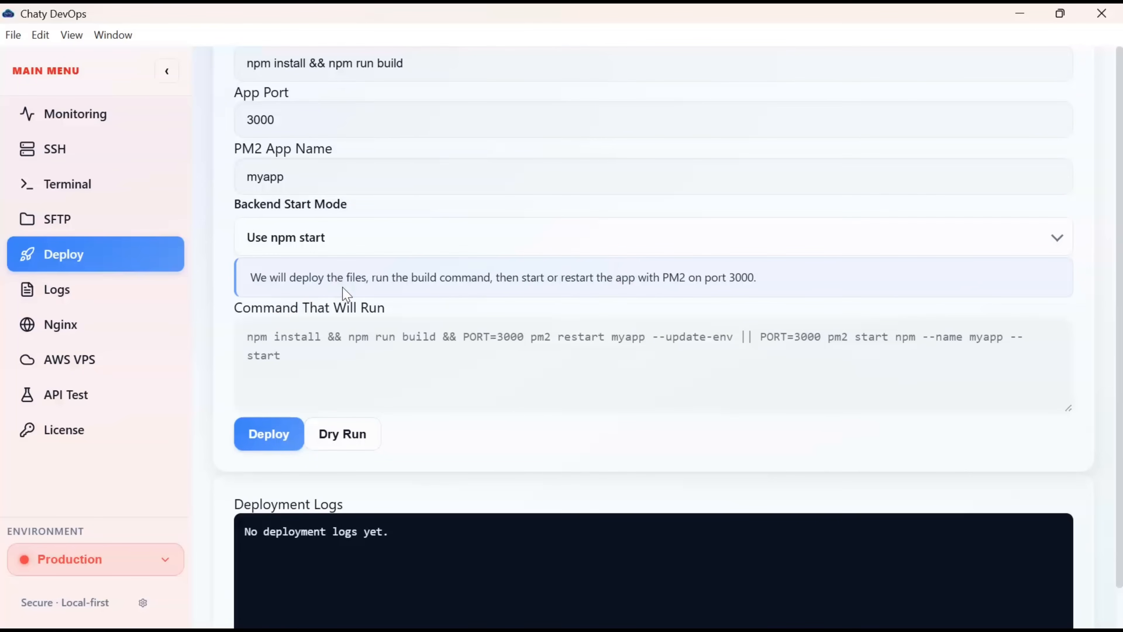
- Dry-run the myapp deployment to confirm app.js and package.json would upload, then deploy for real
click(242, 289)
click(301, 290)
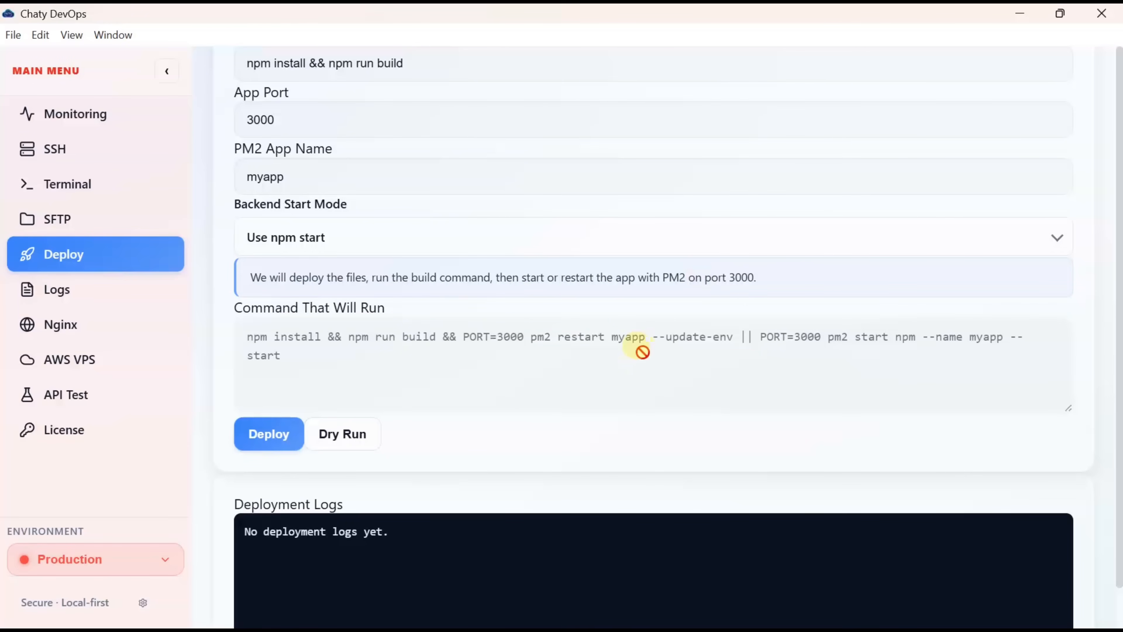
click(345, 436)
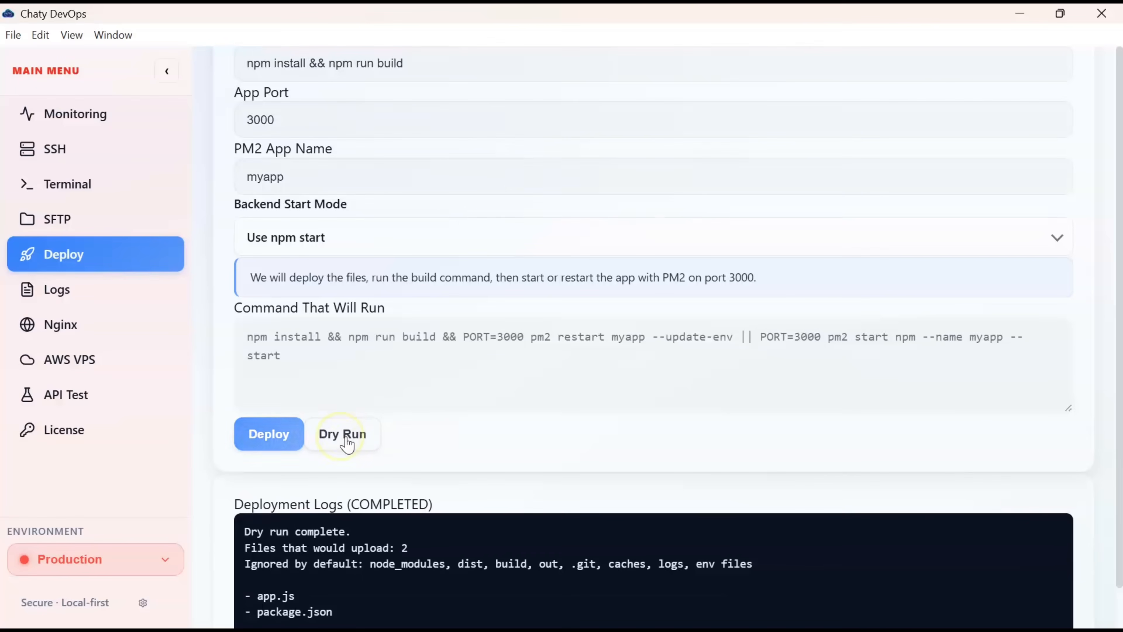
scroll(348, 442, down, 3)
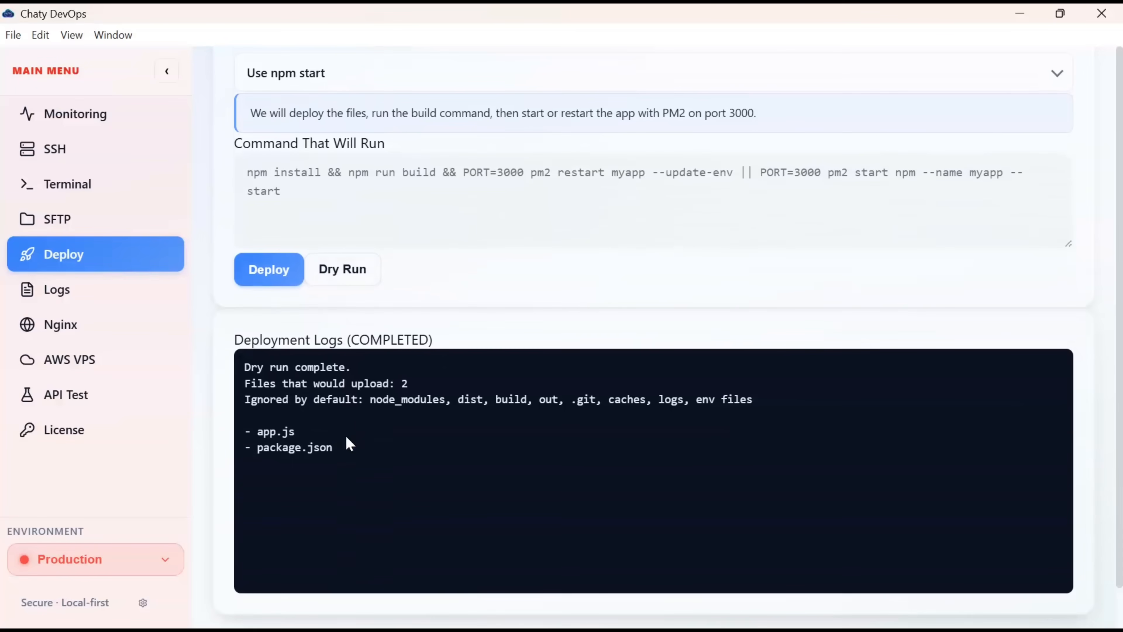
scroll(347, 438, up, 1)
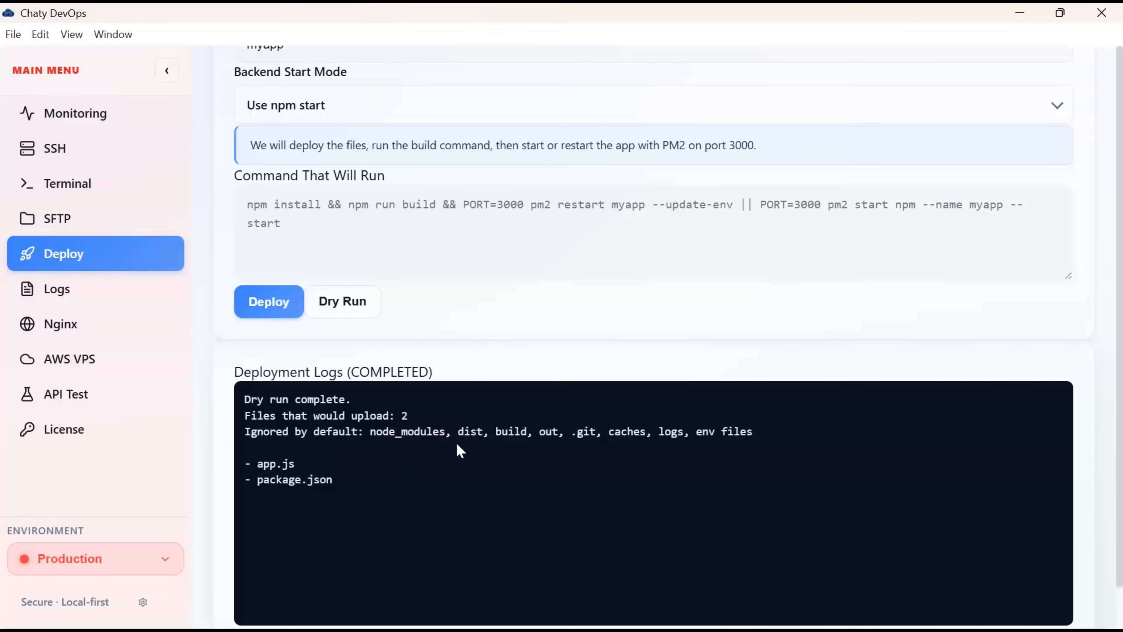
click(273, 316)
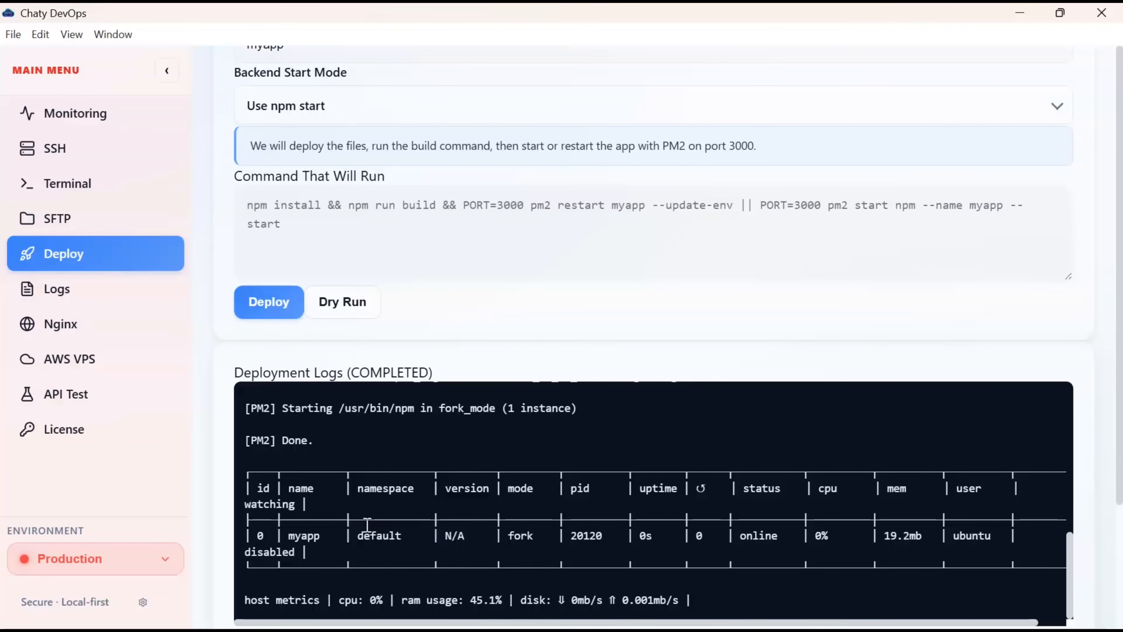
- Let the deployment reach COMPLETED with myapp online in PM2, then go to Nginx Manager
scroll(367, 524, down, 1)
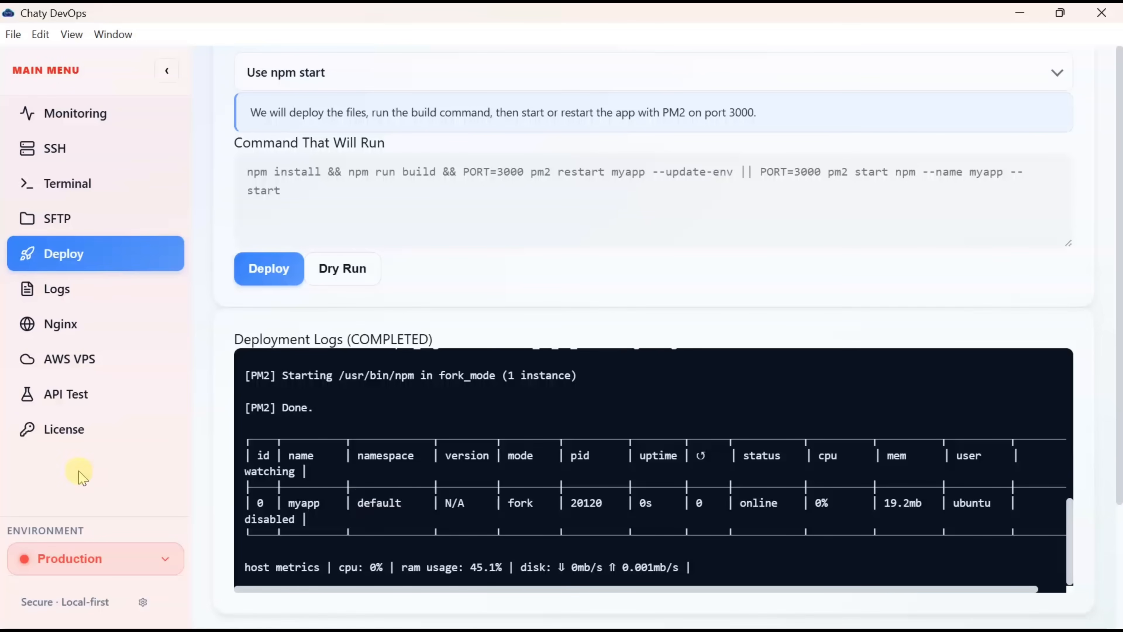
click(74, 324)
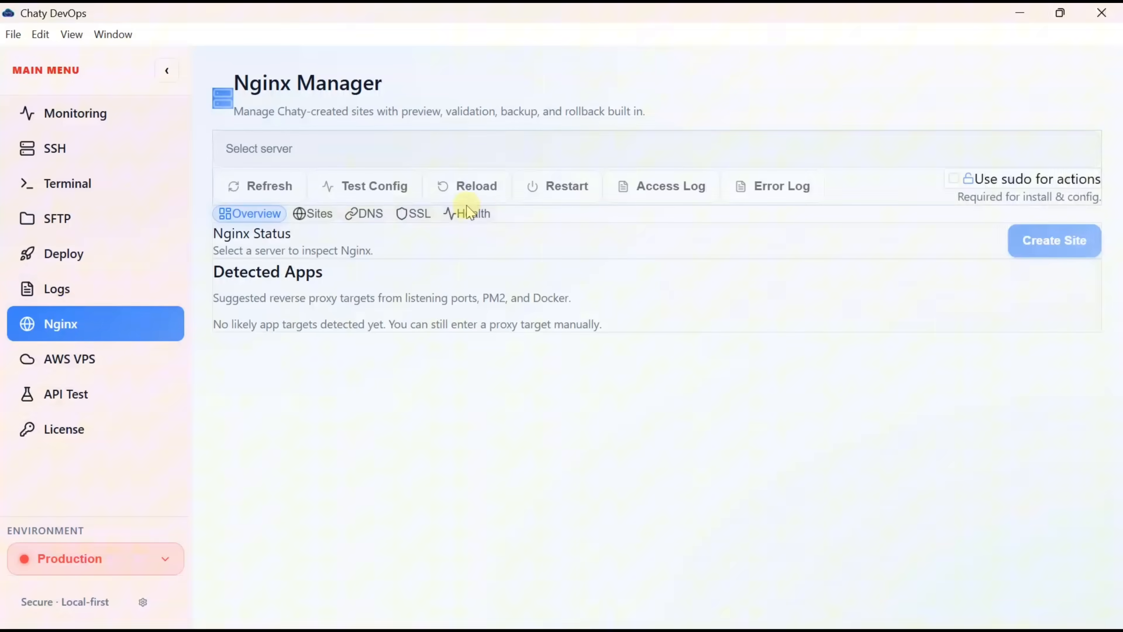
- Install Nginx v1.28.3 on devopsapp01-server and bring up the Create Nginx Site form
click(657, 152)
click(381, 264)
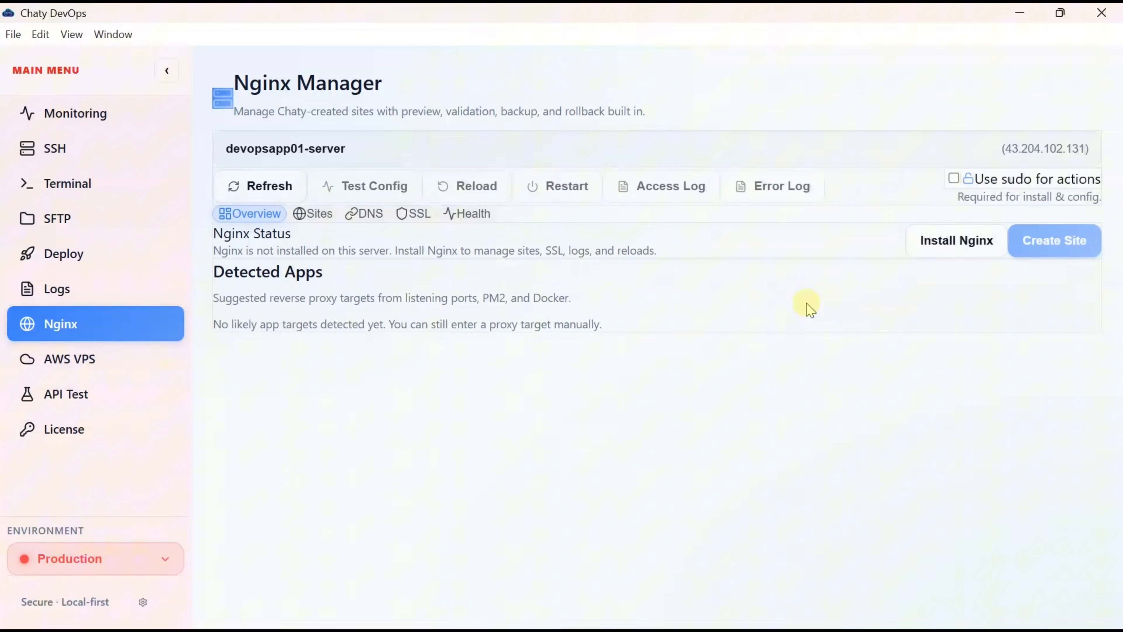
click(946, 246)
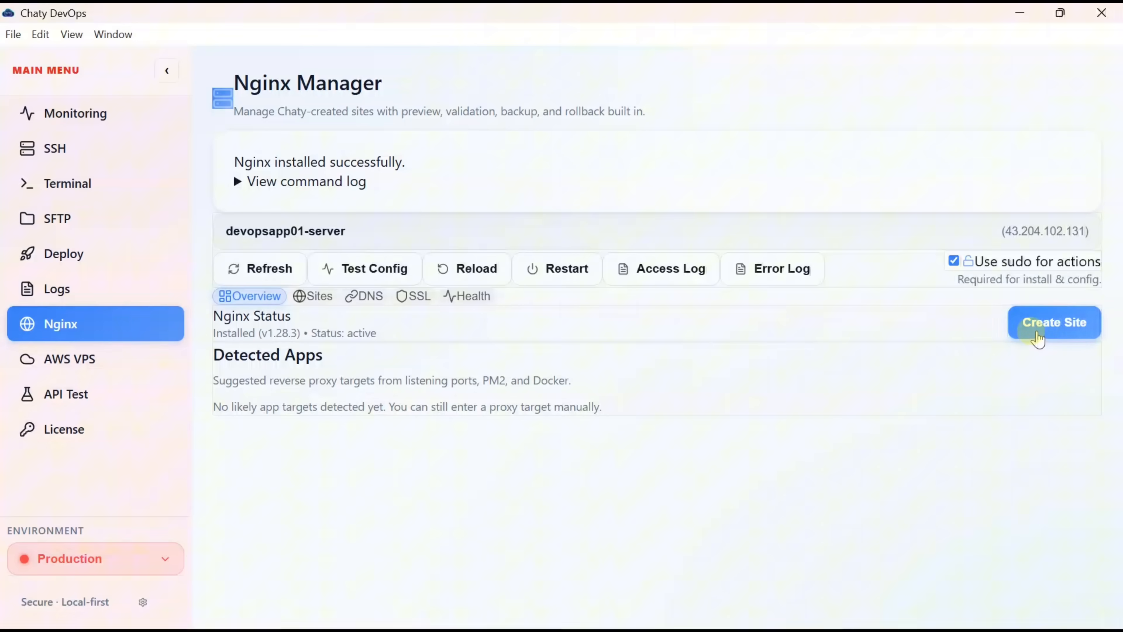
click(1039, 336)
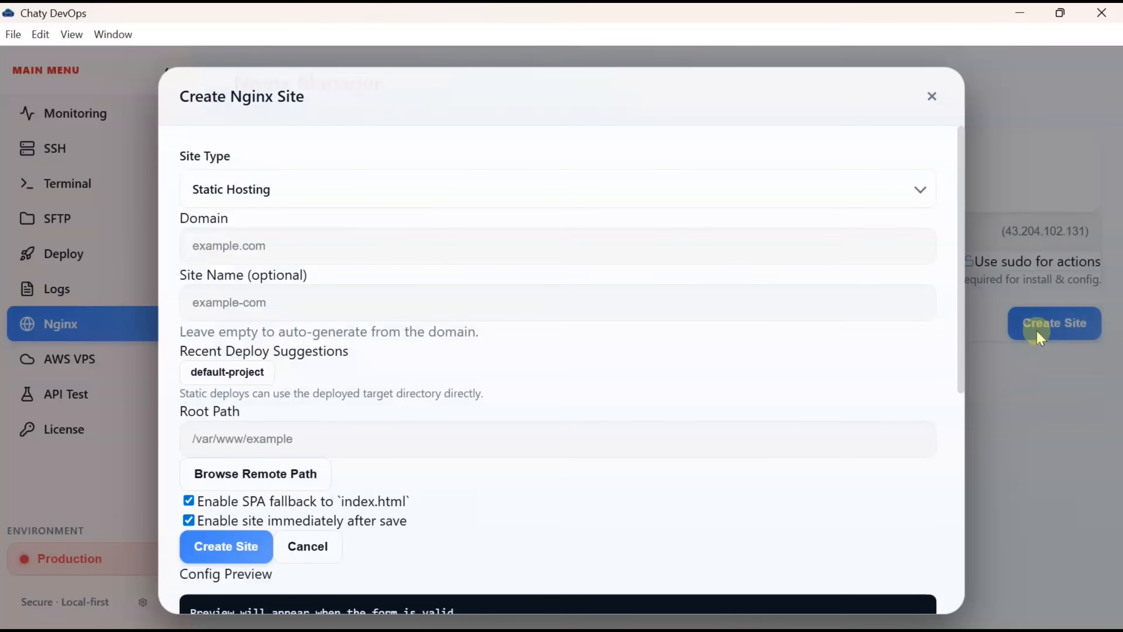
- Set the new Nginx site's type to Reverse Proxy
click(269, 199)
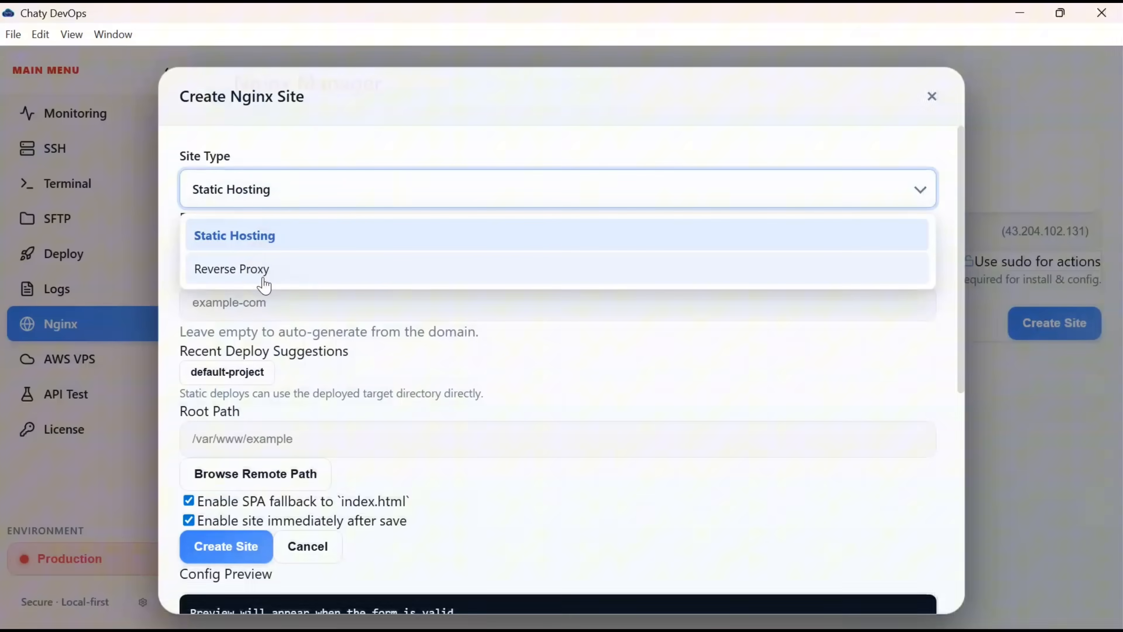
click(252, 266)
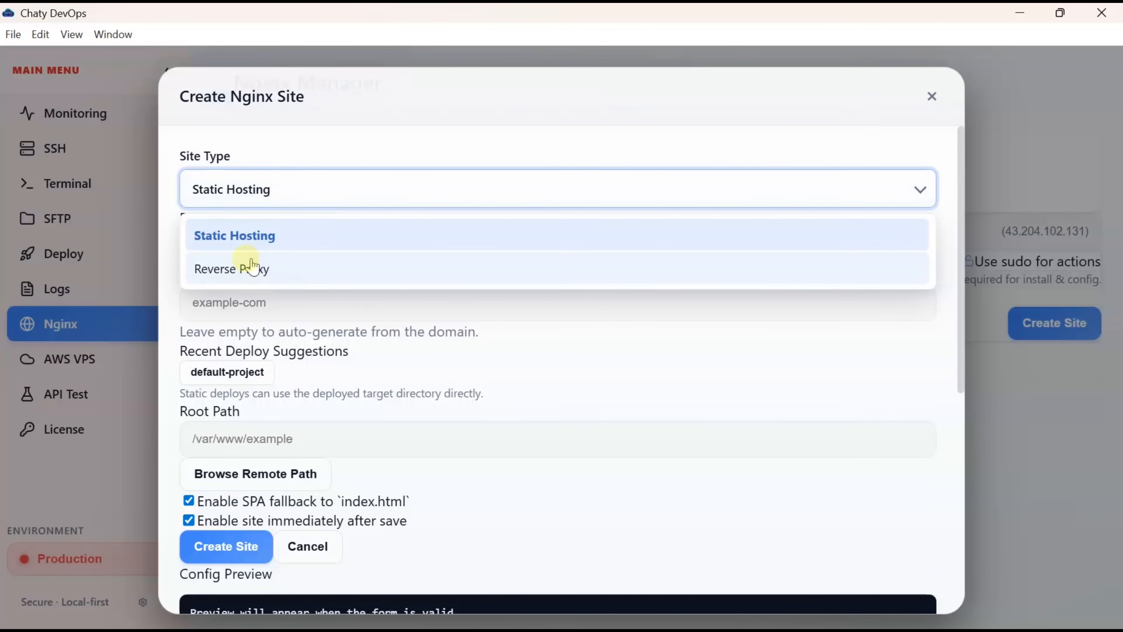
click(252, 266)
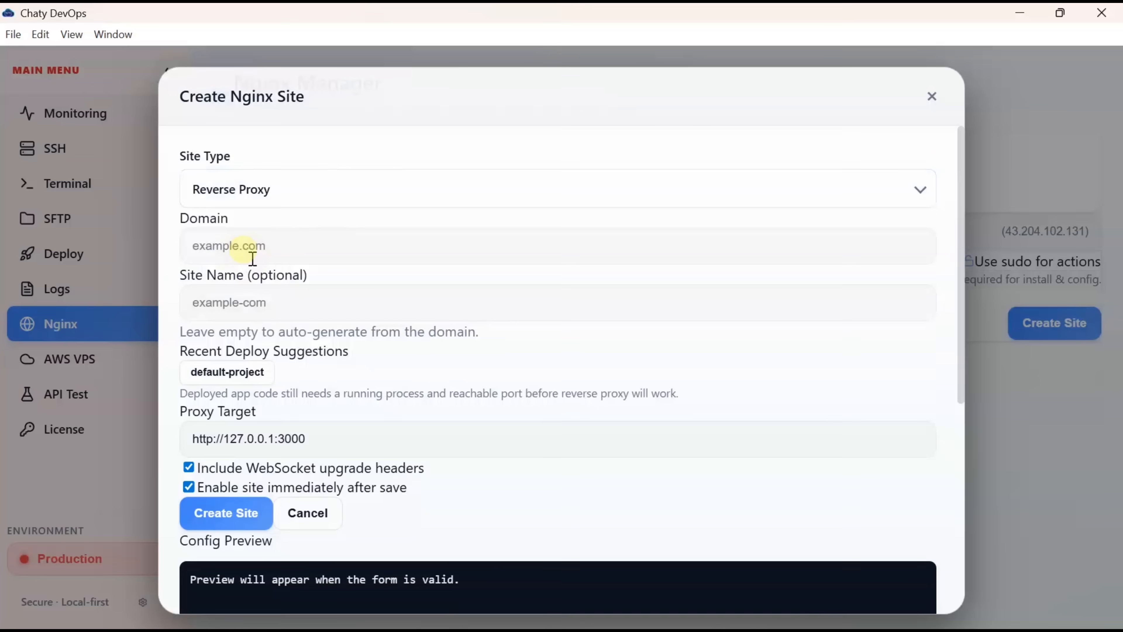
click(304, 255)
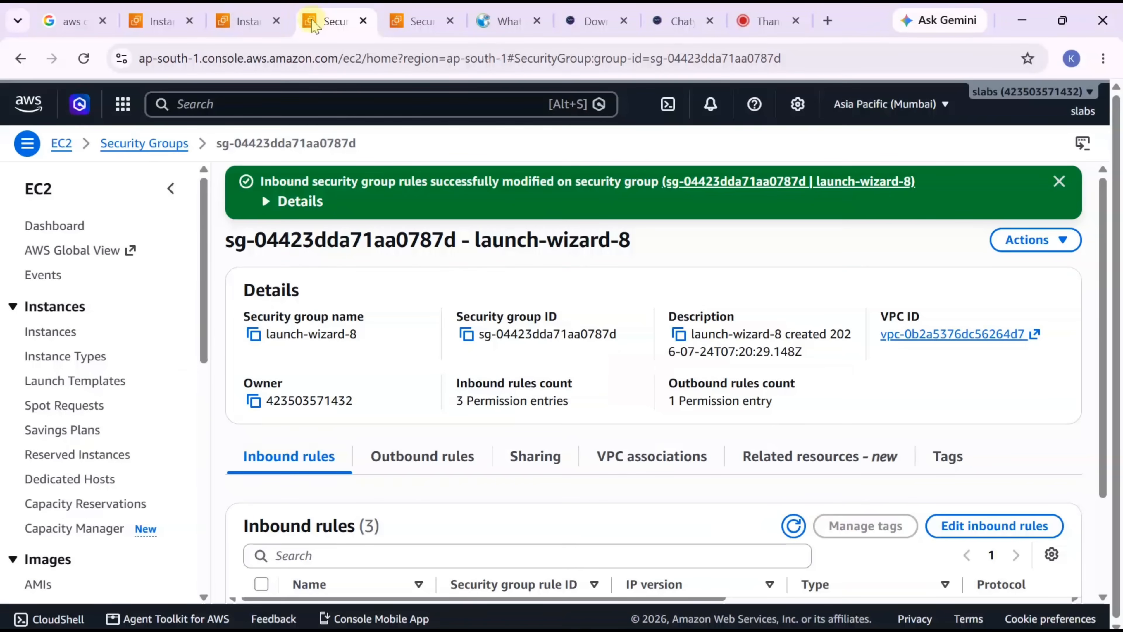
- Copy the prodtest instance's public IPv4 address from the AWS EC2 console
click(278, 33)
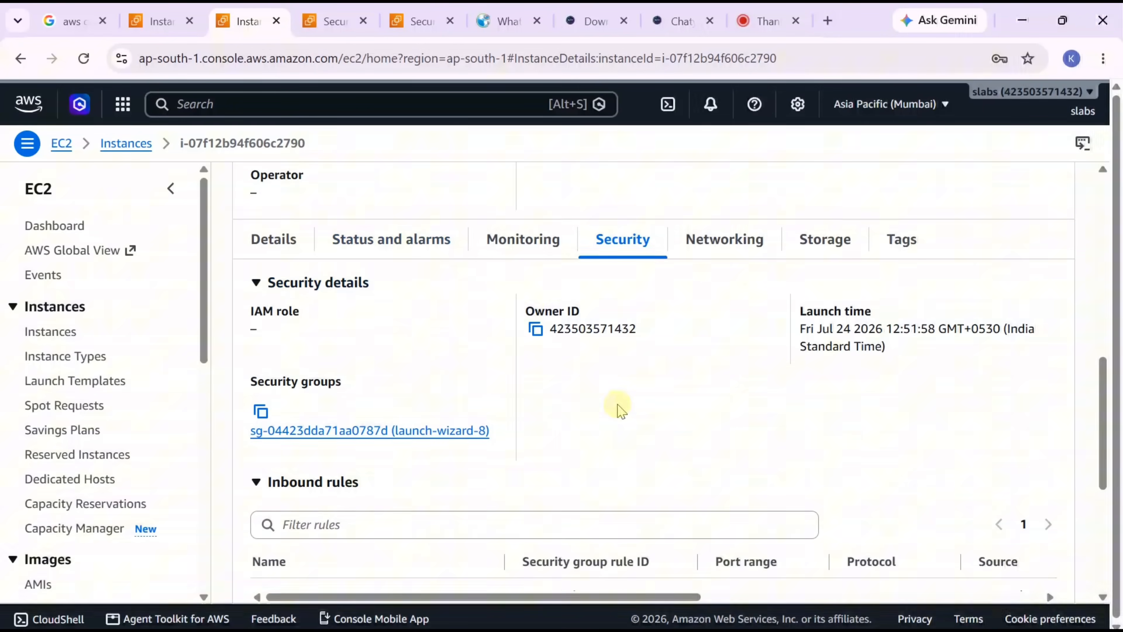
scroll(619, 407, up, 10)
click(536, 312)
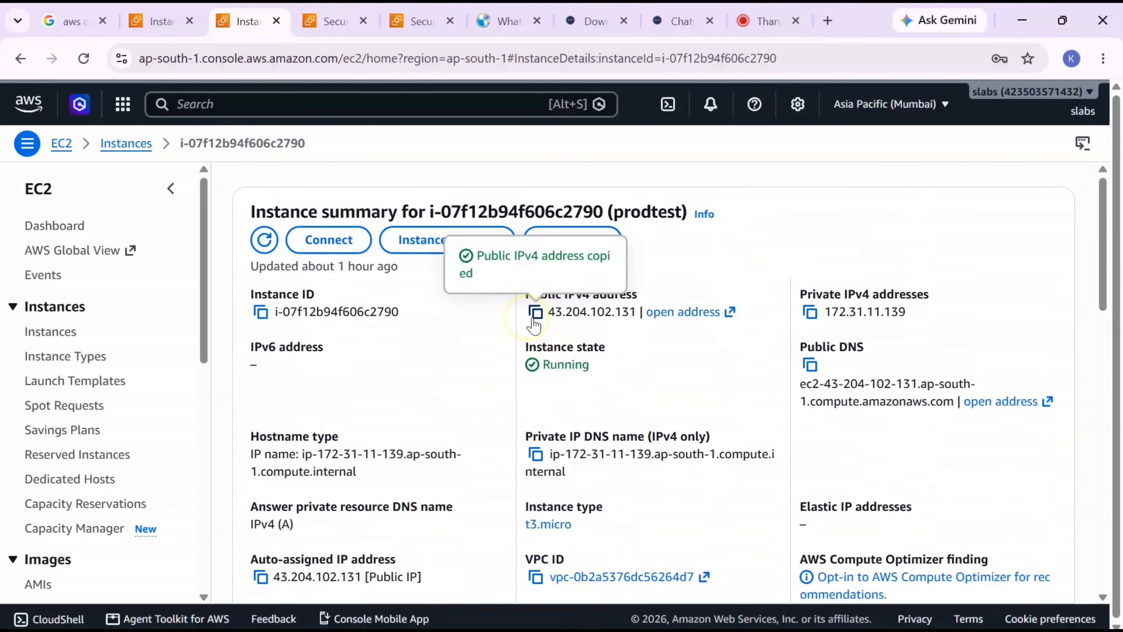
key(alt+Tab)
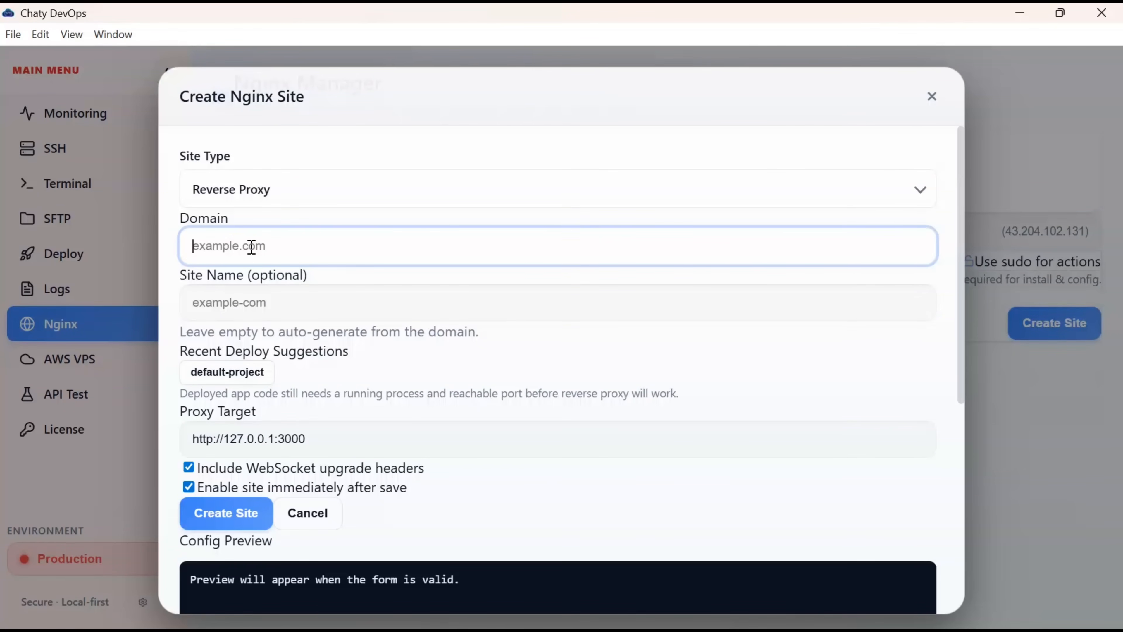
key(ctrl+v)
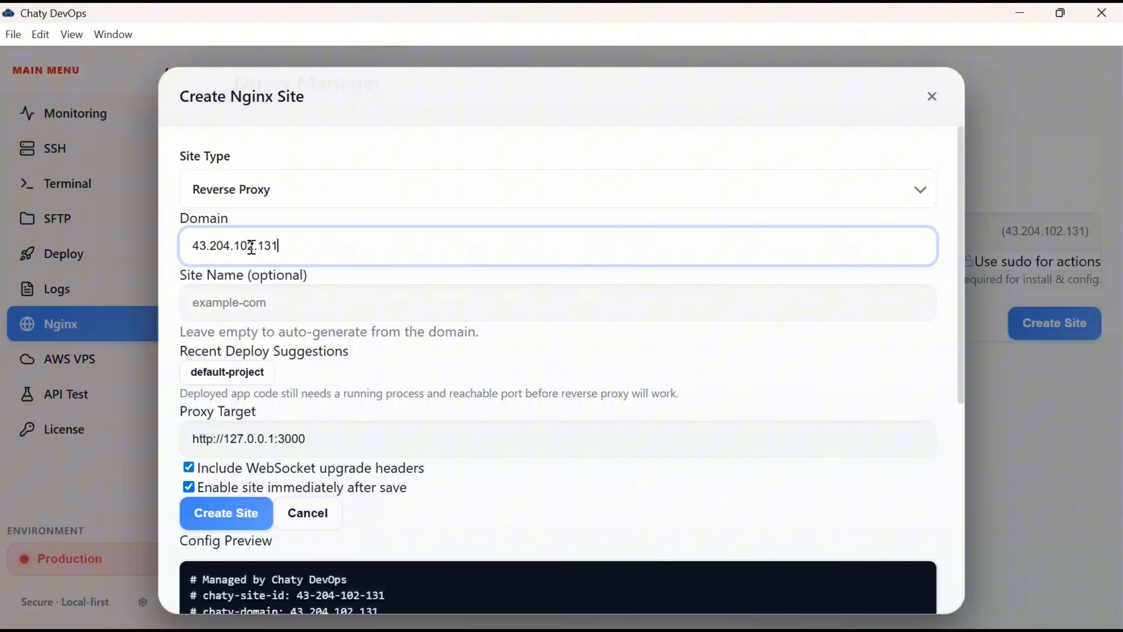
click(265, 302)
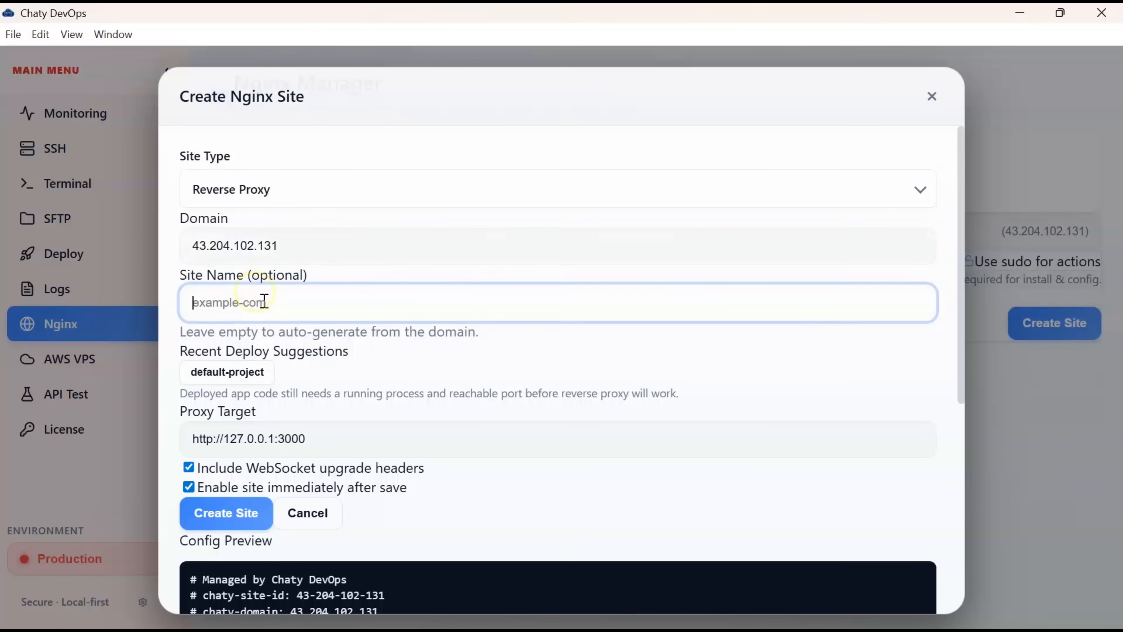
scroll(264, 301, down, 1)
scroll(301, 299, down, 1)
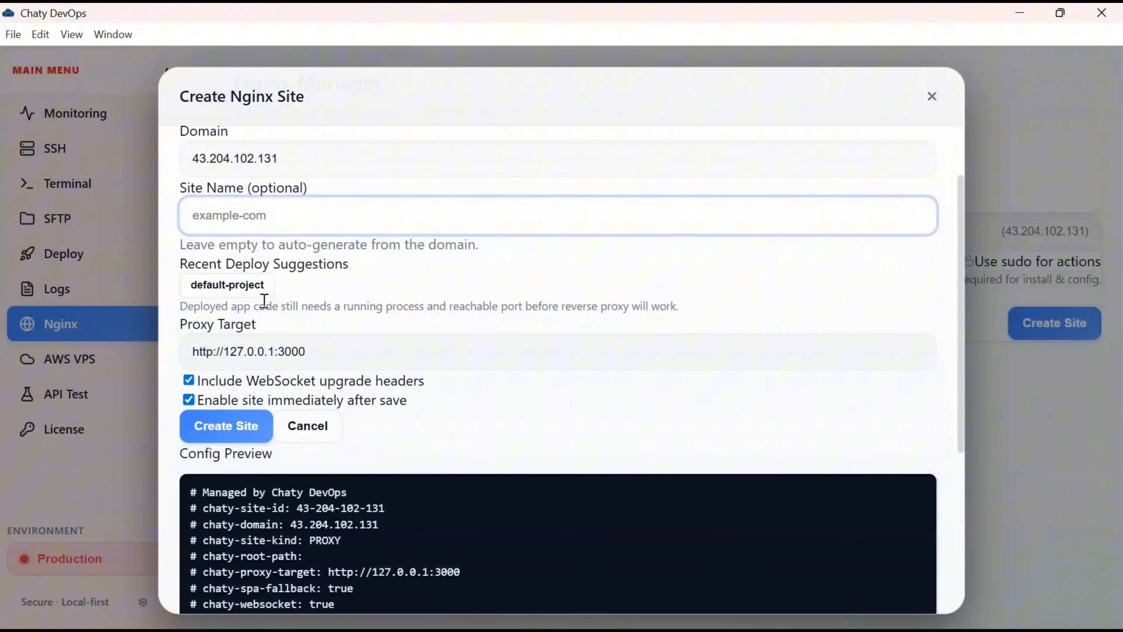
click(220, 456)
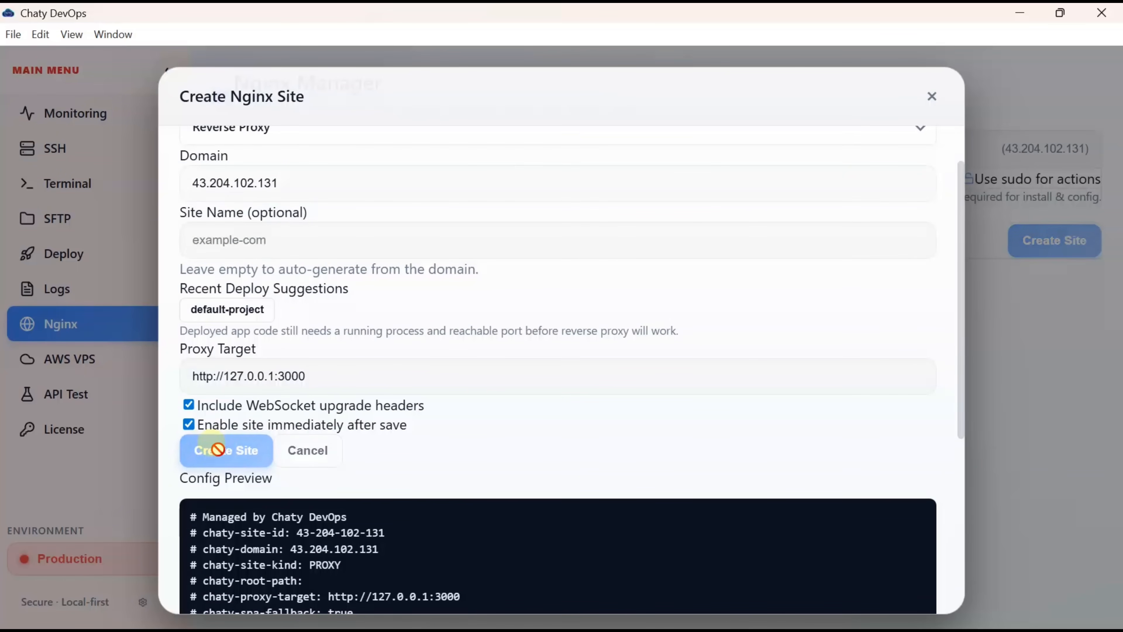
scroll(481, 409, up, 2)
scroll(481, 411, down, 6)
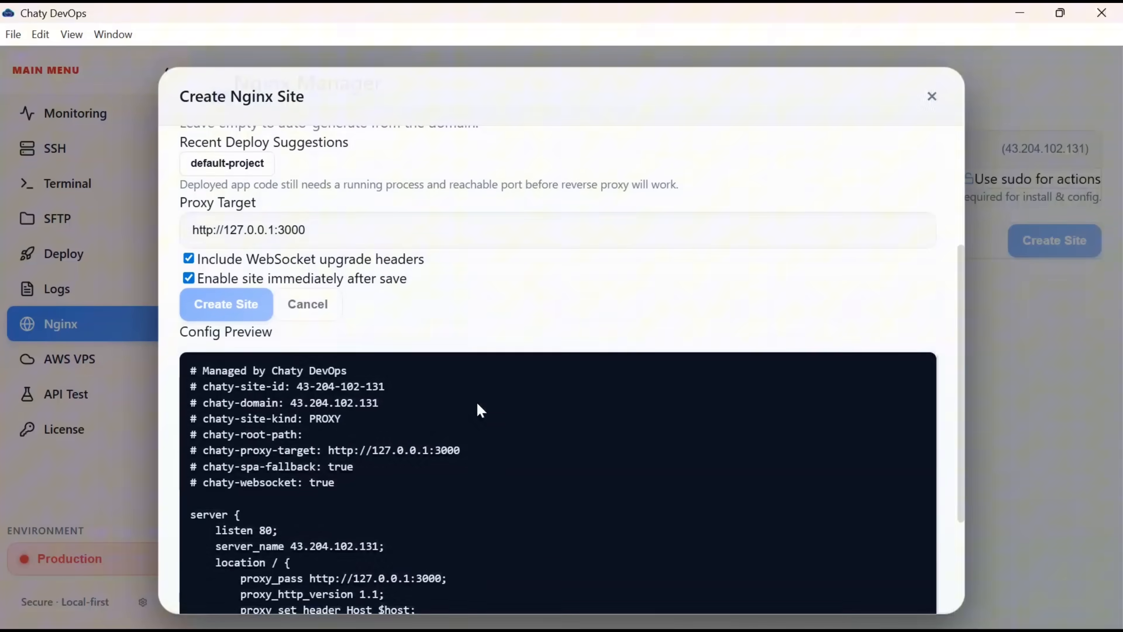
scroll(478, 405, down, 1)
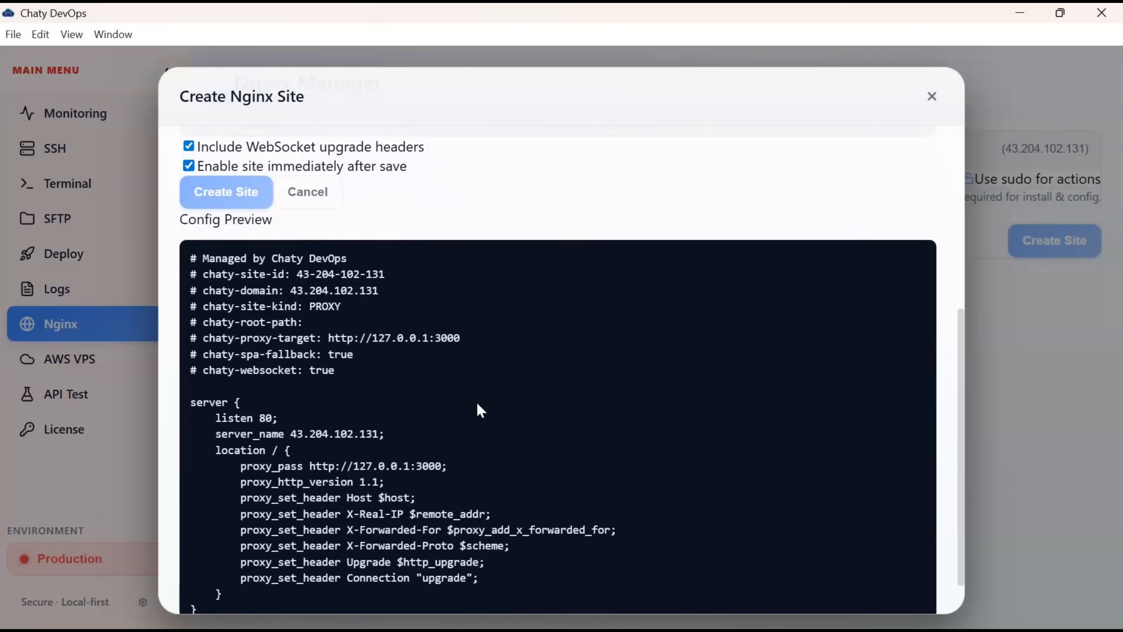
scroll(476, 401, down, 1)
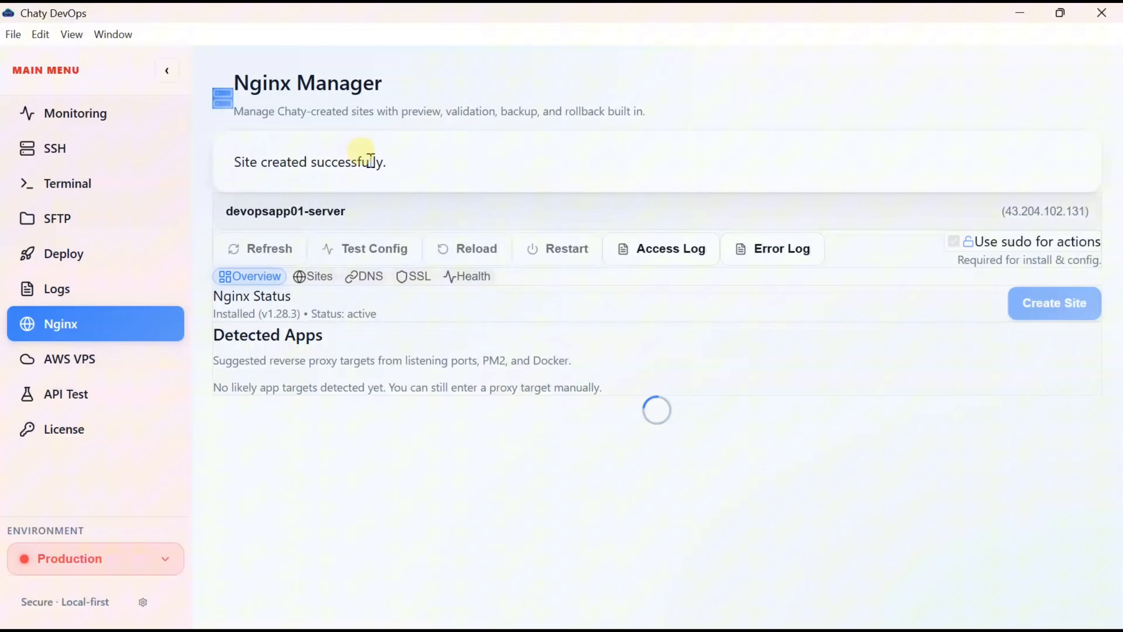
- Show the 43.204.102.131 site's health checks and copy the resolved IP
click(472, 273)
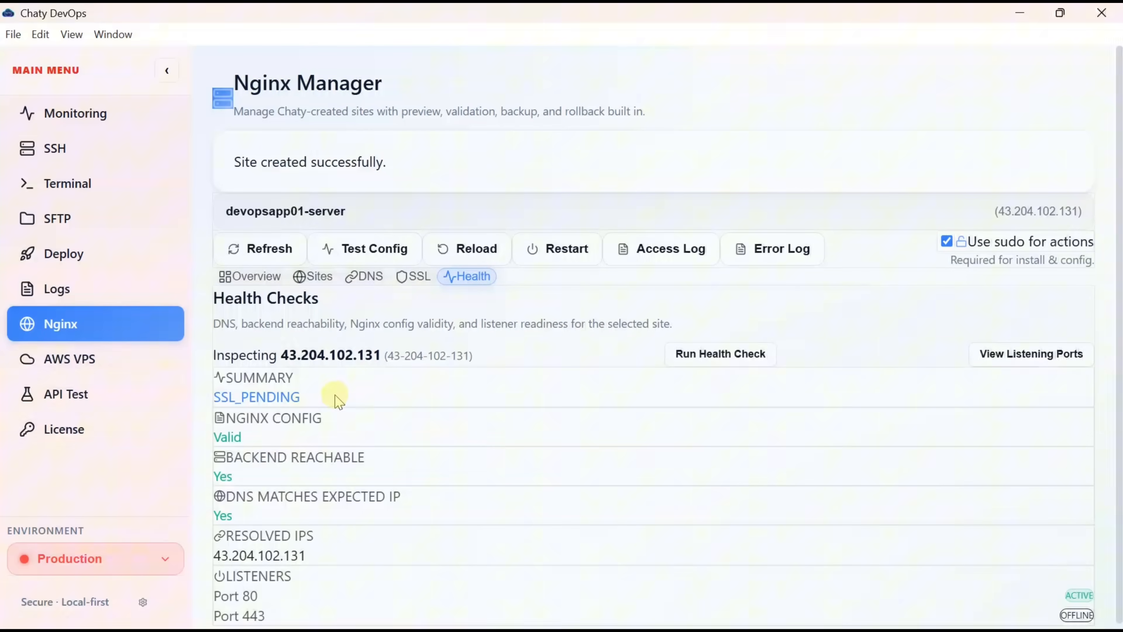
scroll(320, 405, down, 1)
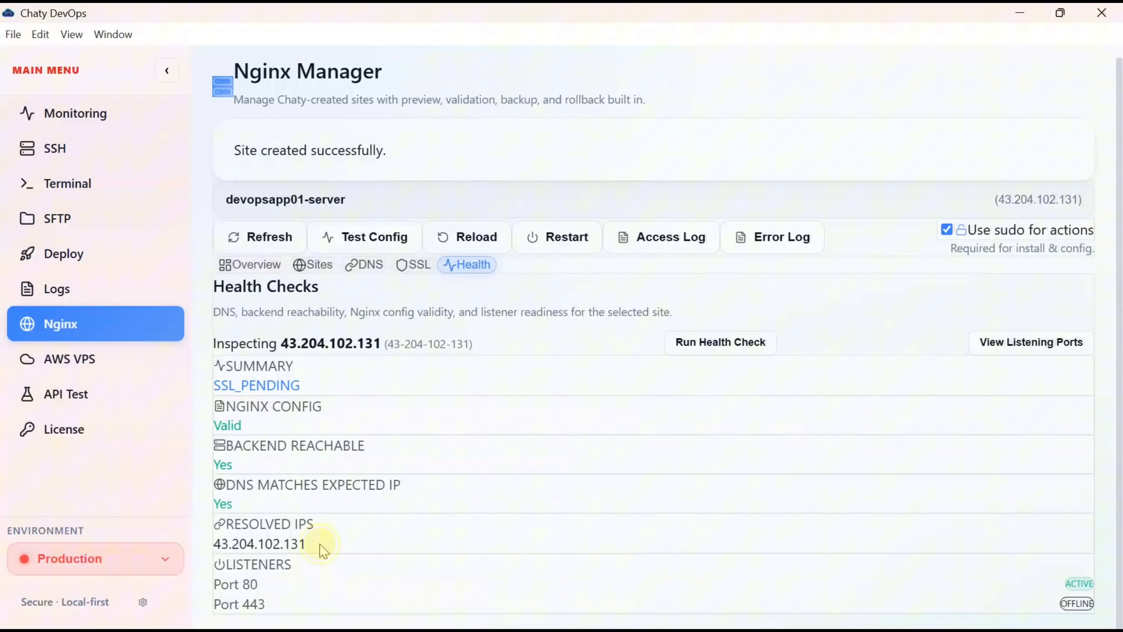
drag(321, 551, 207, 540)
key(alt+Tab)
key(alt+Tab)
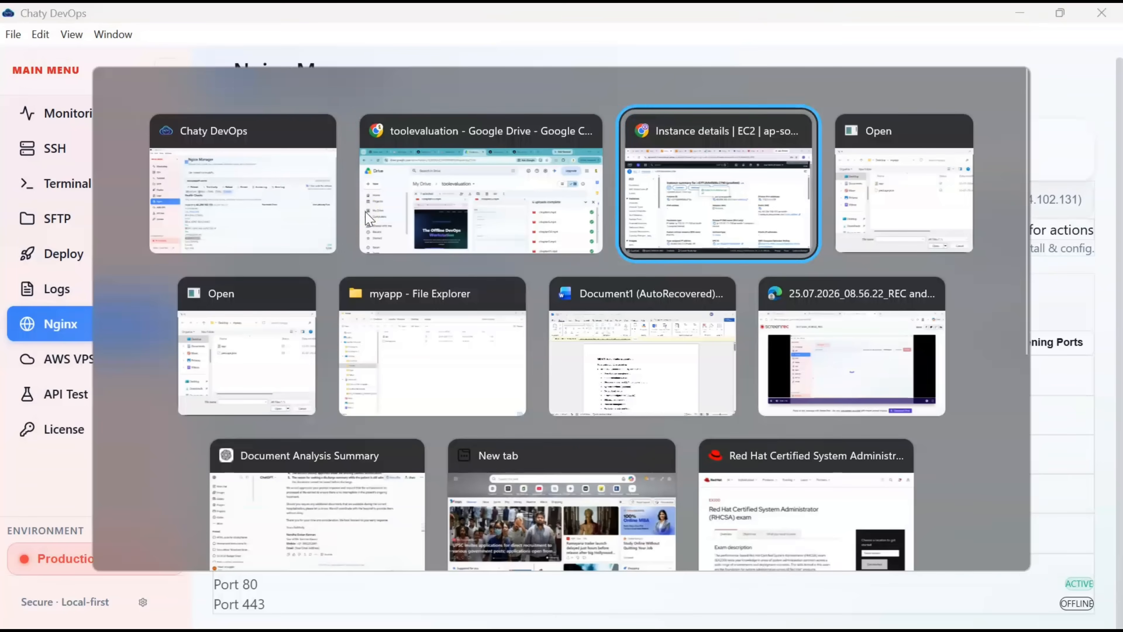
click(824, 21)
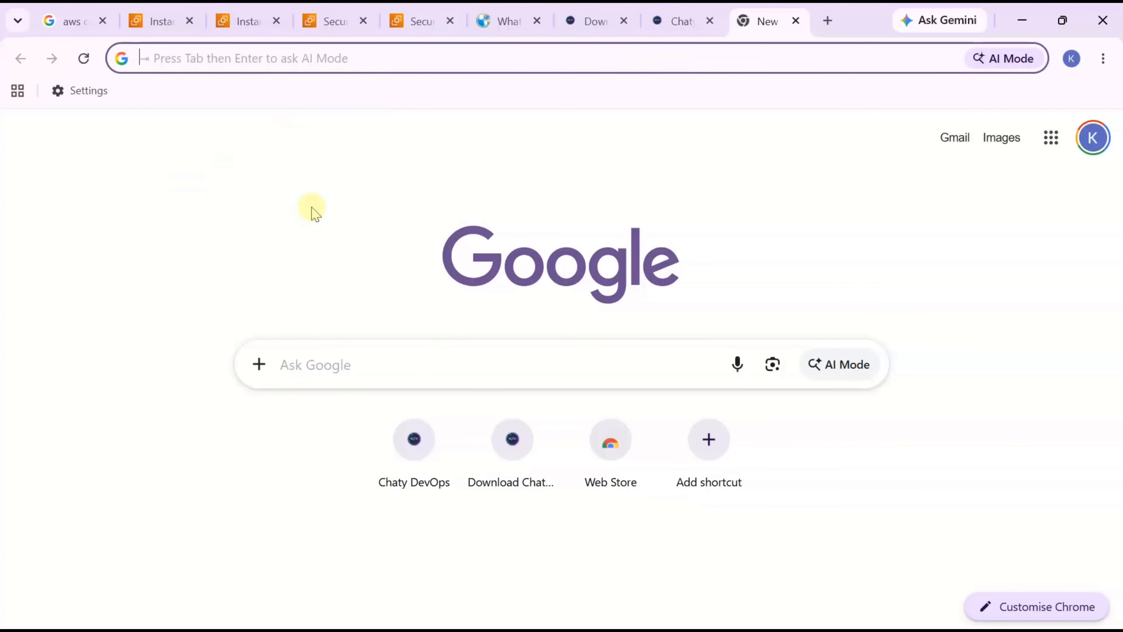
key(ctrl+v)
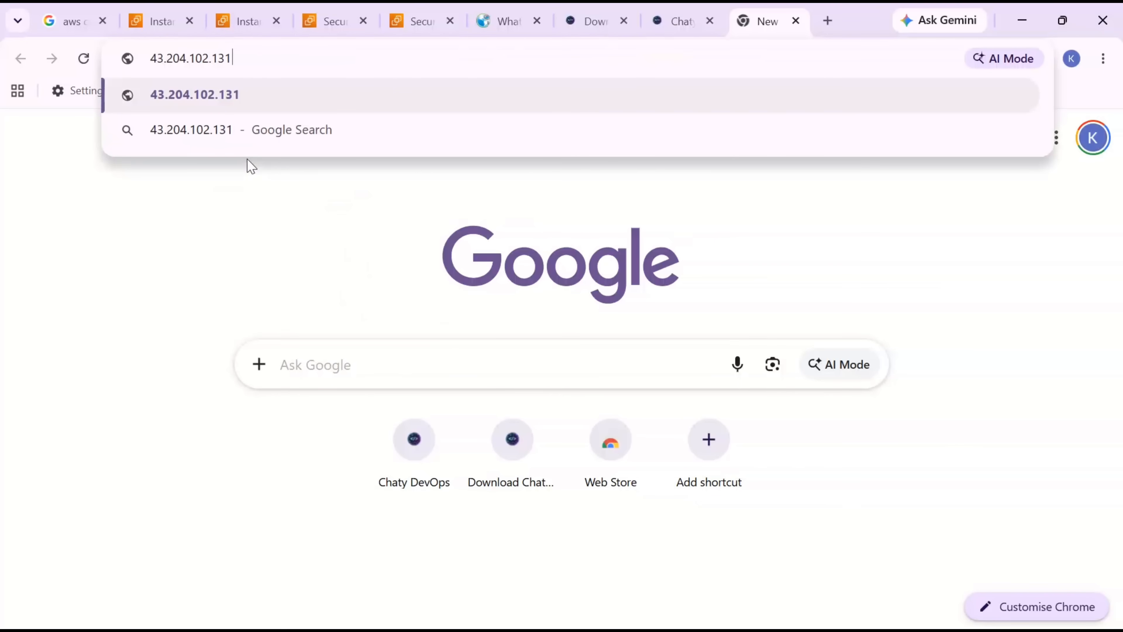
click(153, 57)
text(http)
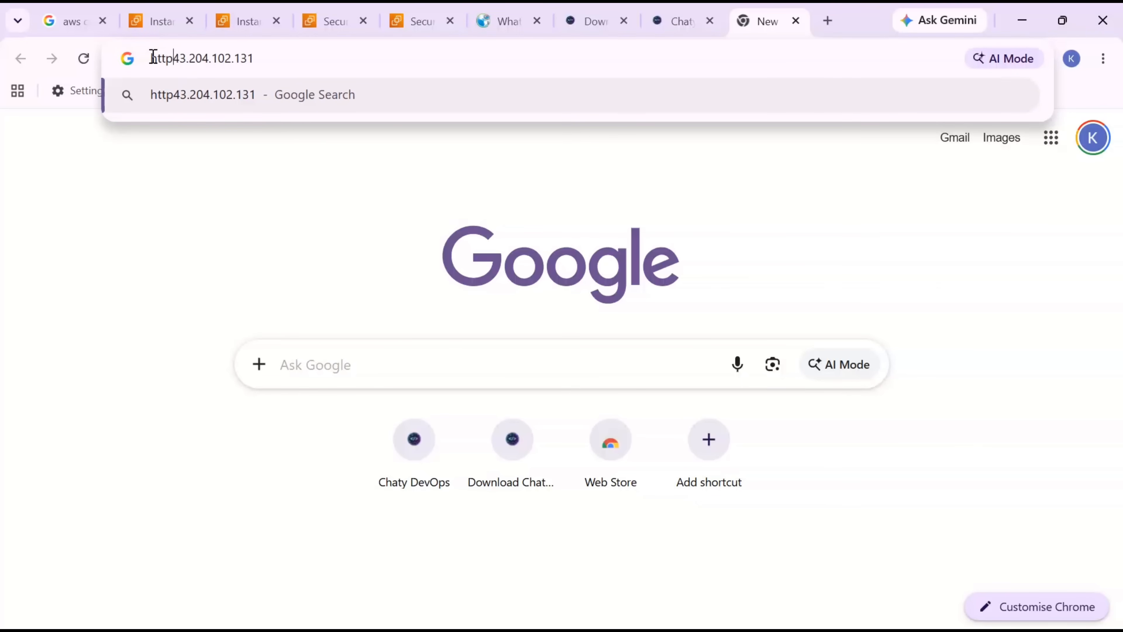
text(://)
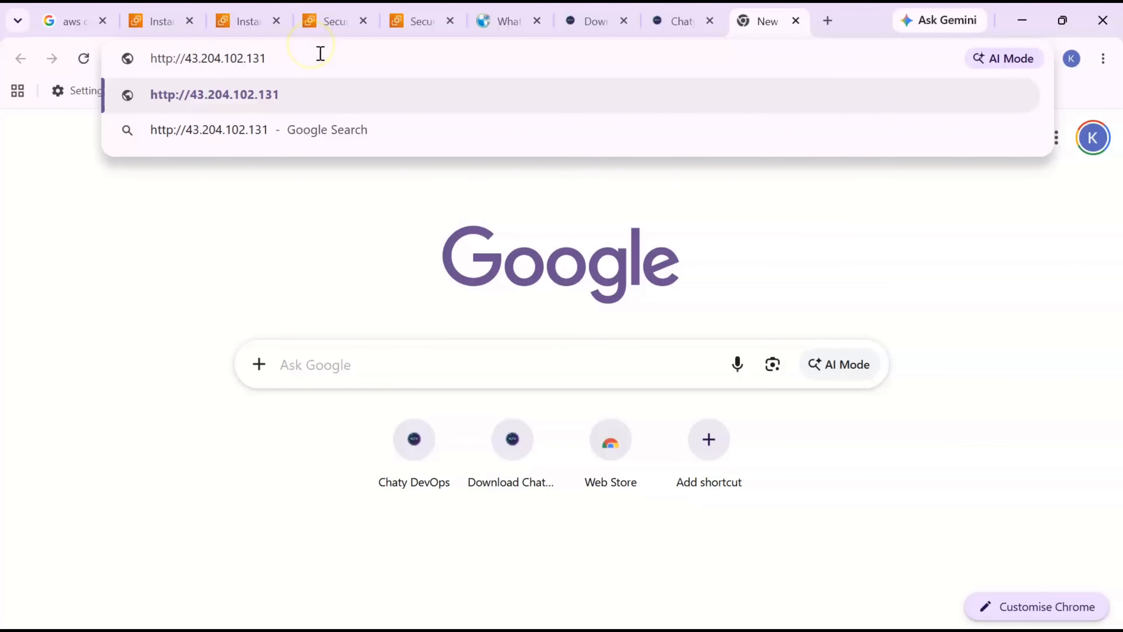
key(Return)
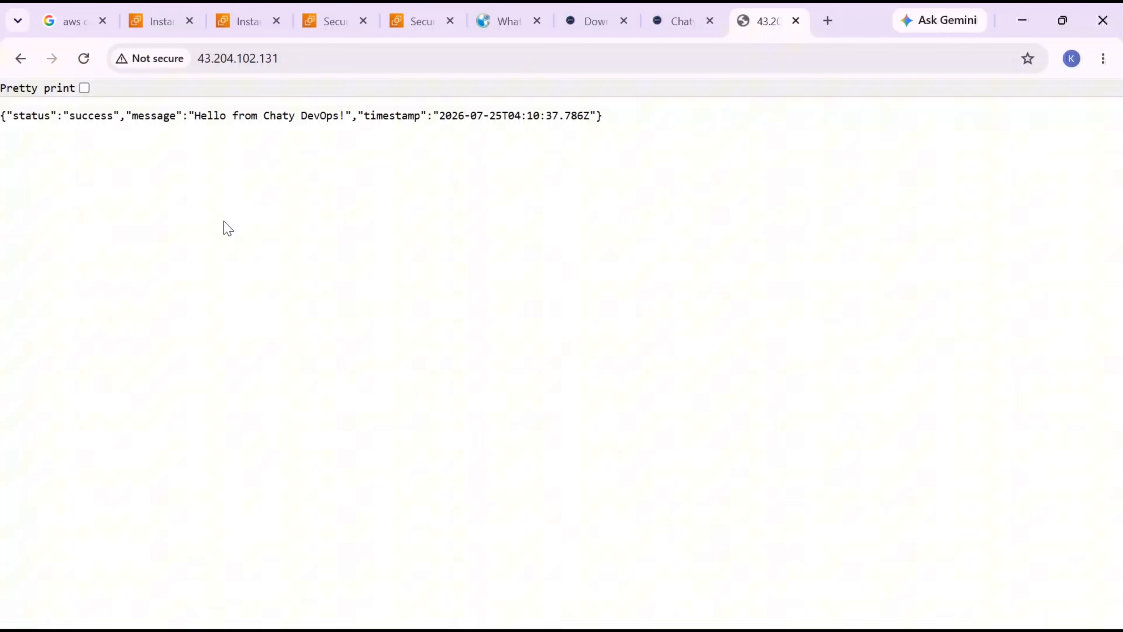
key(alt+Tab)
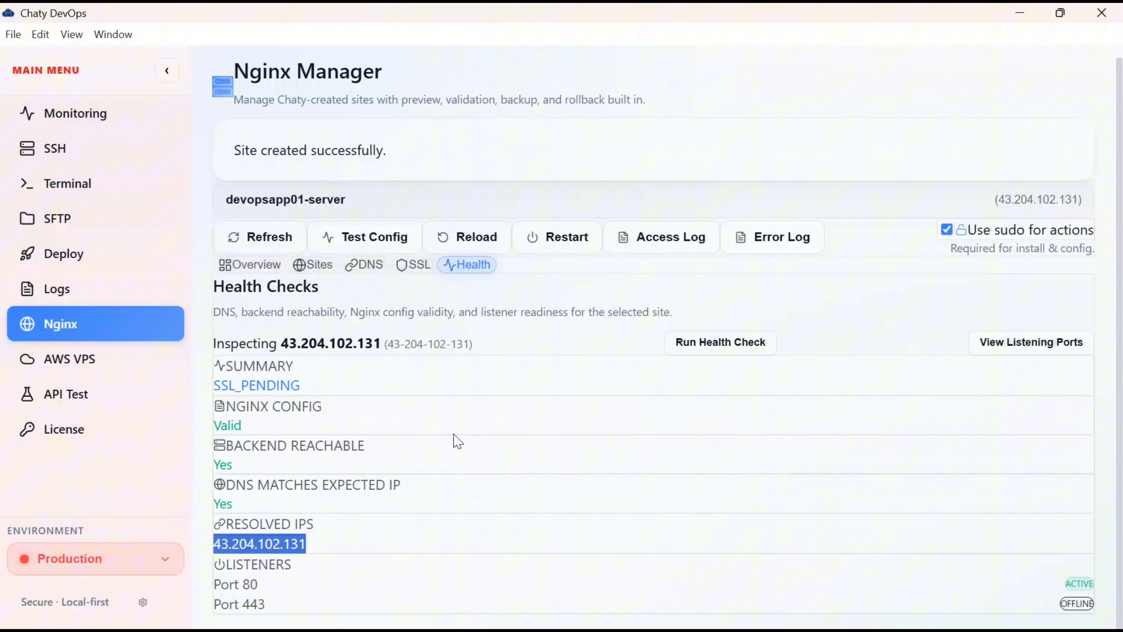
- Open Logs Explorer on devopsapp01-server's /var/log/nginx/access.log from the Nginx Manager
click(661, 242)
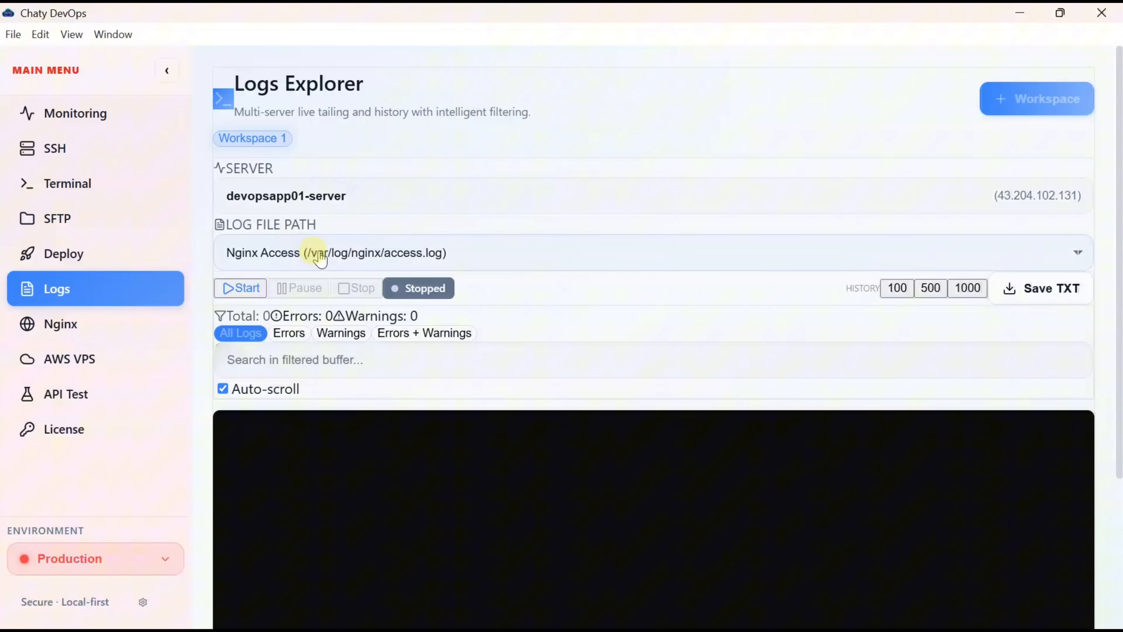
- Live-tail the Nginx Access log, highlight the two new GET requests, then view server Monitoring
click(351, 263)
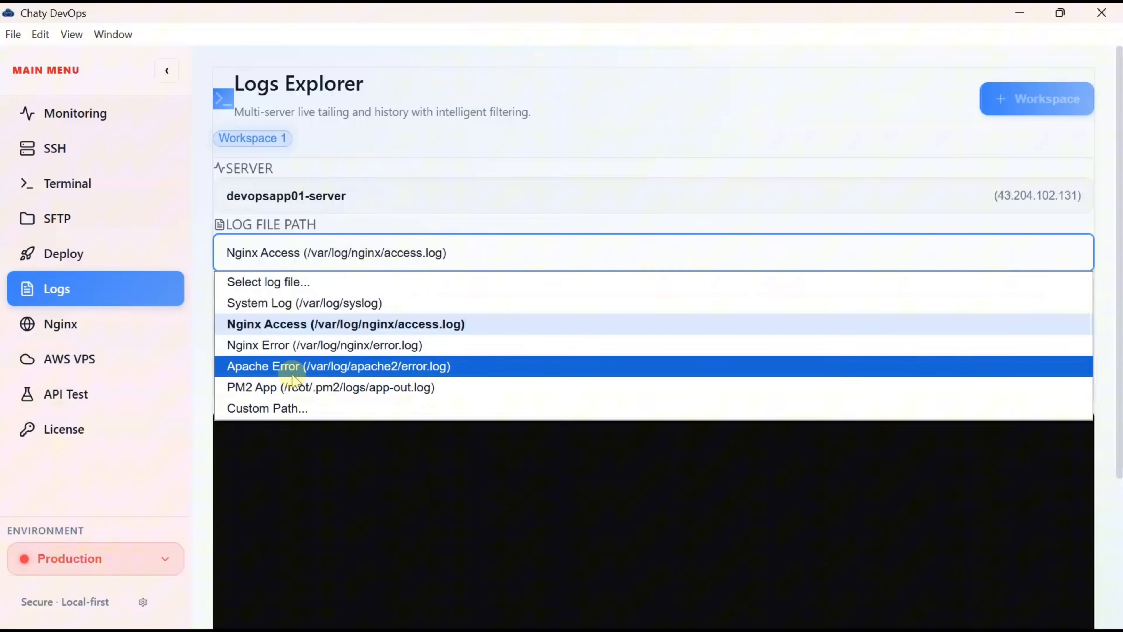
click(262, 327)
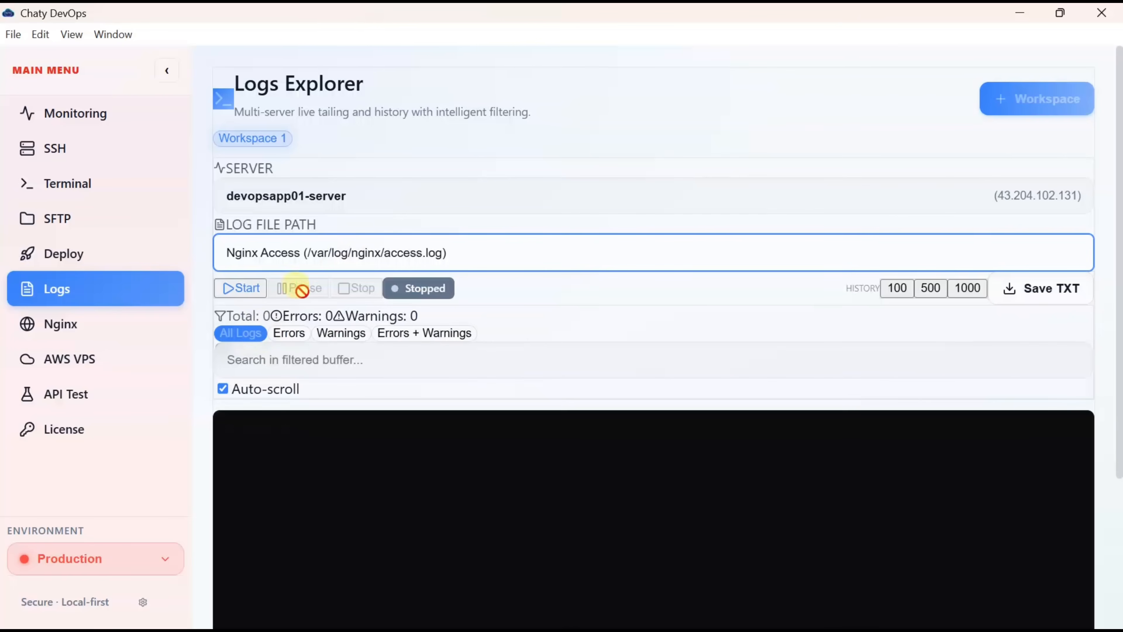
click(242, 287)
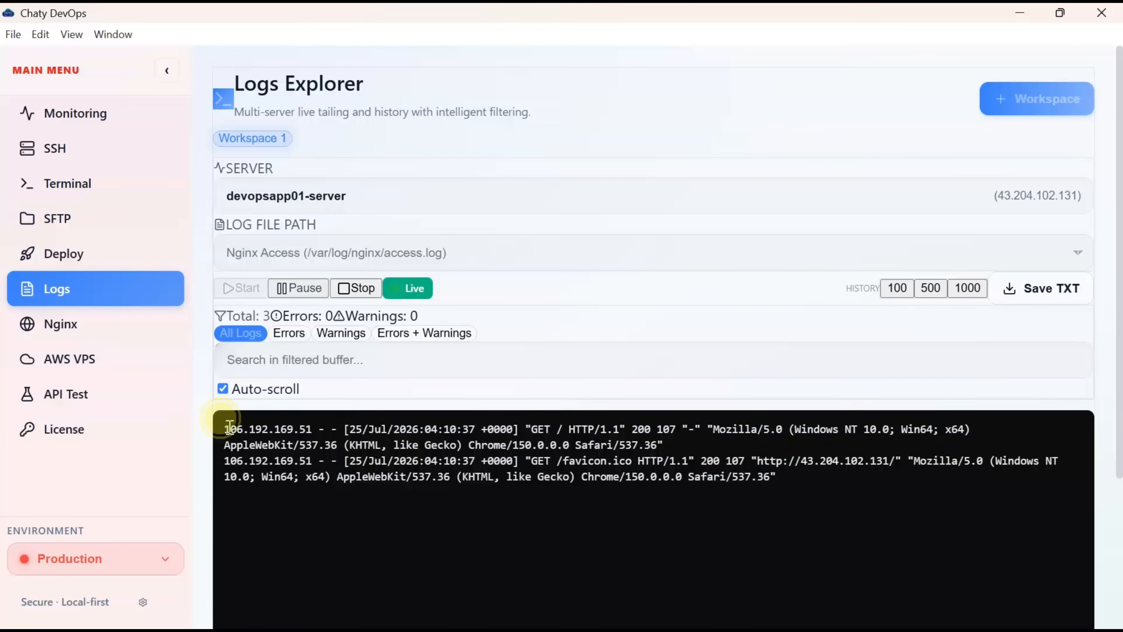
drag(224, 428, 790, 483)
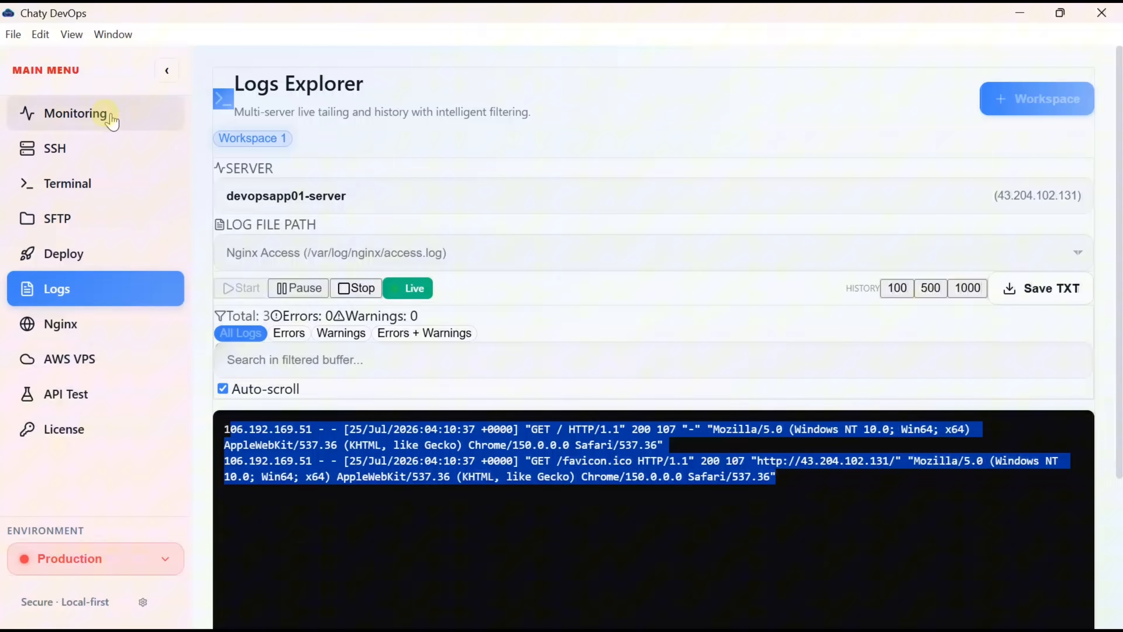
click(99, 121)
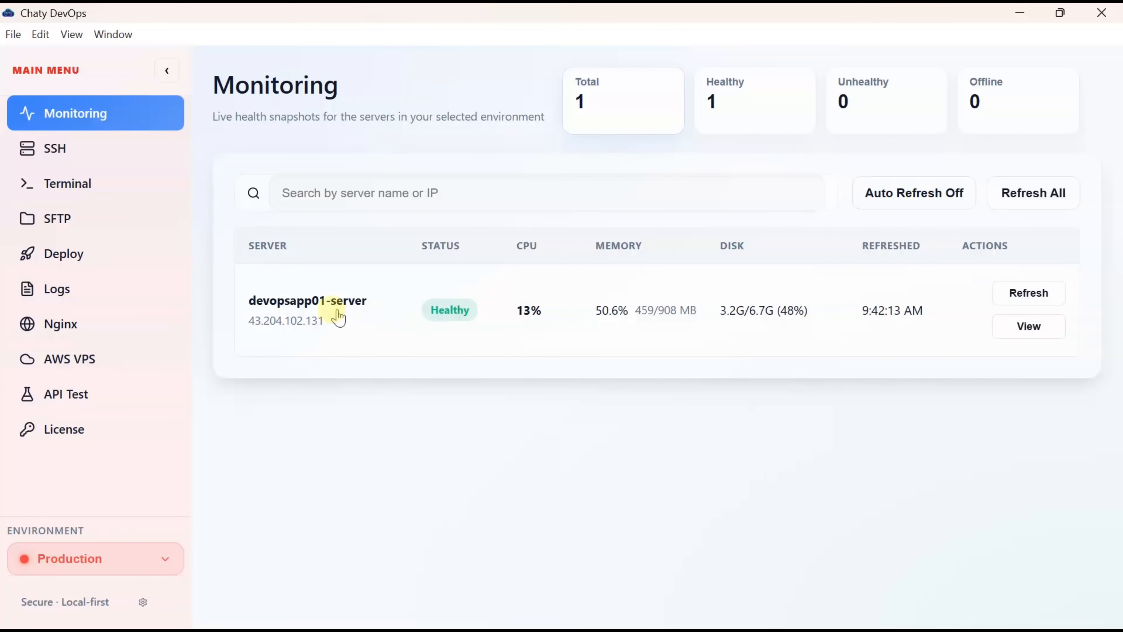
- Review devopsapp01-server's health details (Ubuntu 26.04 LTS, 13% CPU, 50.6% memory), then close them
click(294, 314)
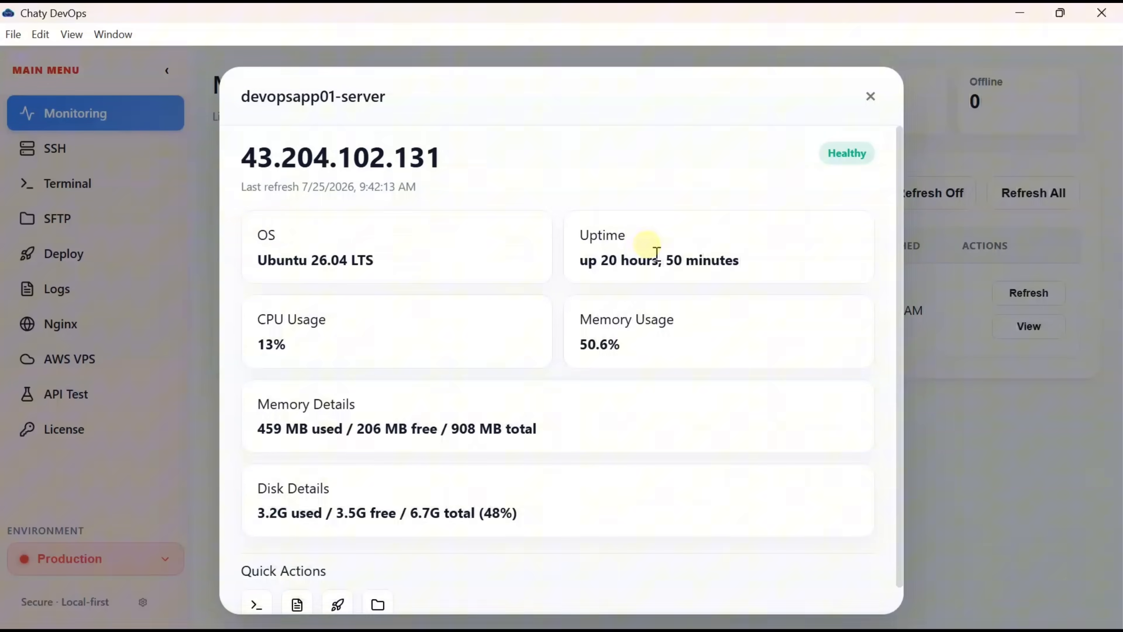
scroll(649, 246, down, 1)
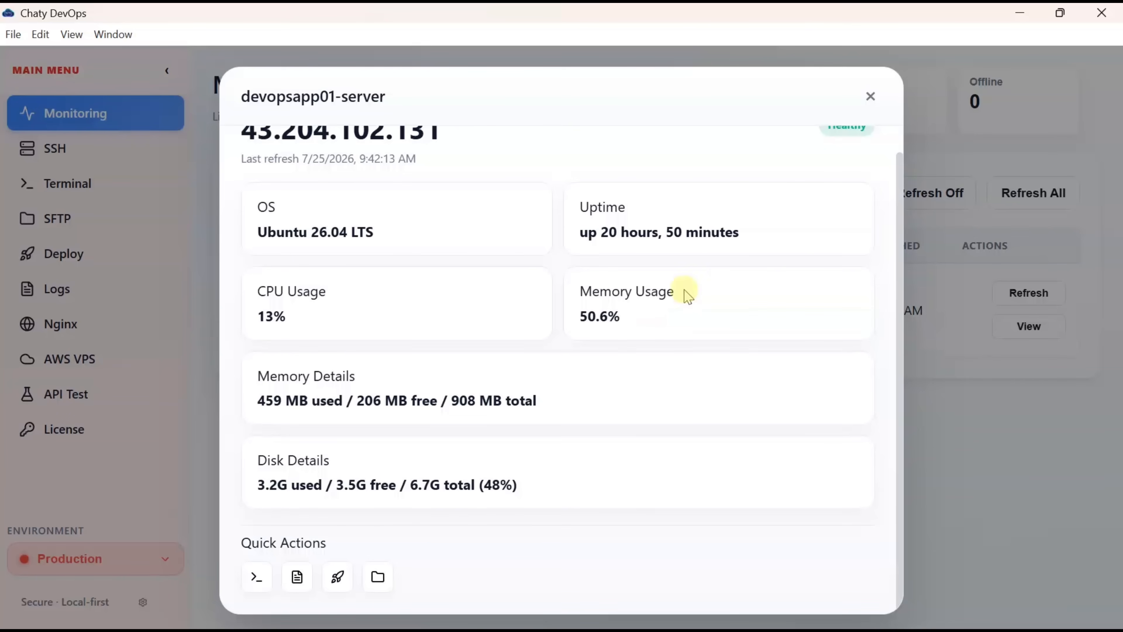
click(871, 96)
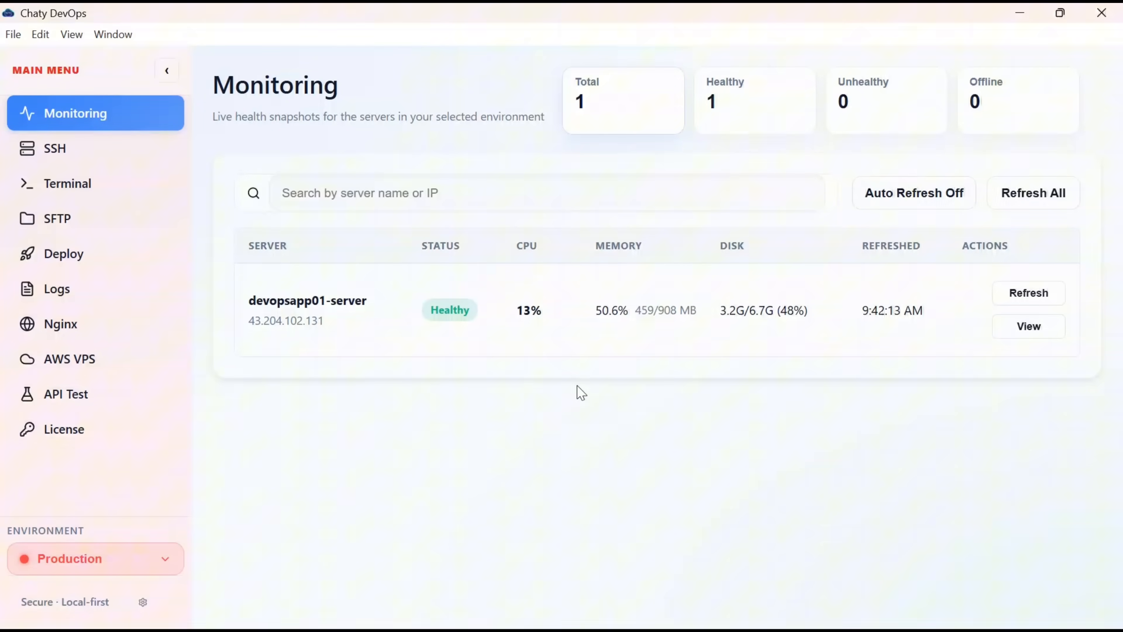
- Turn on auto-refresh, refresh all server health stats, and go to the Nginx Sites view
click(920, 205)
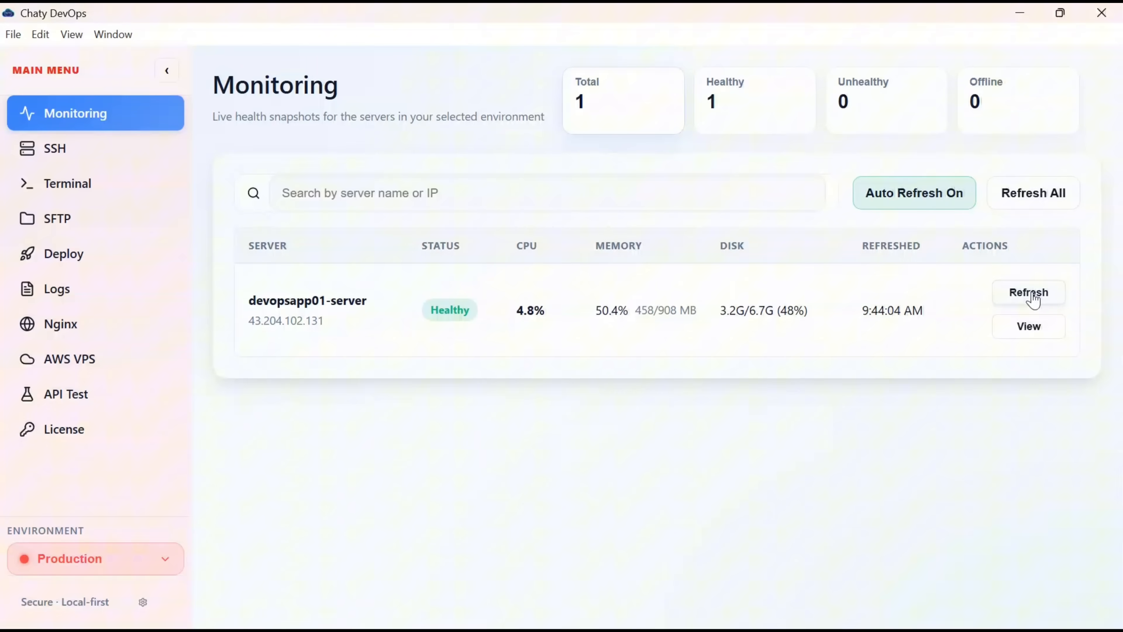
click(1035, 197)
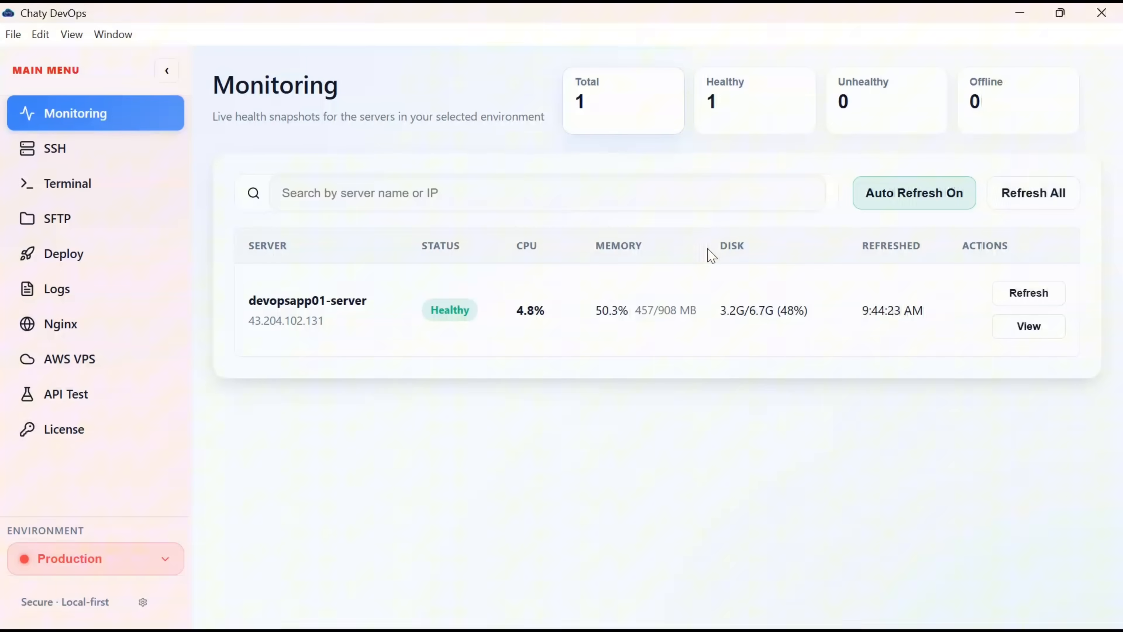
click(61, 324)
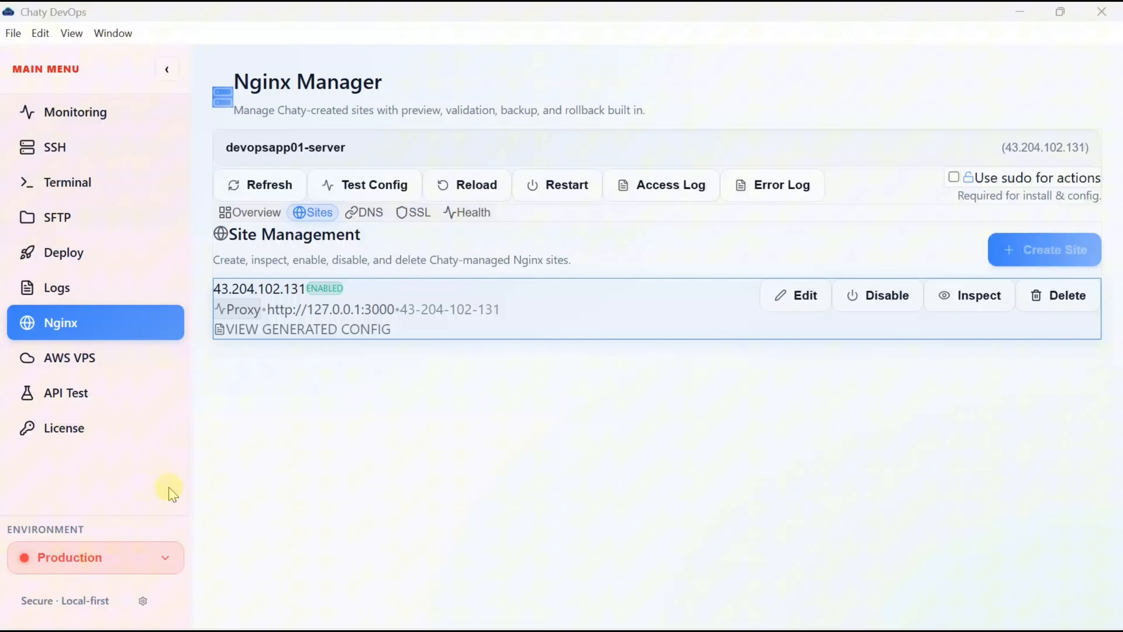
- Start a new API Test request with GET as the method
click(82, 409)
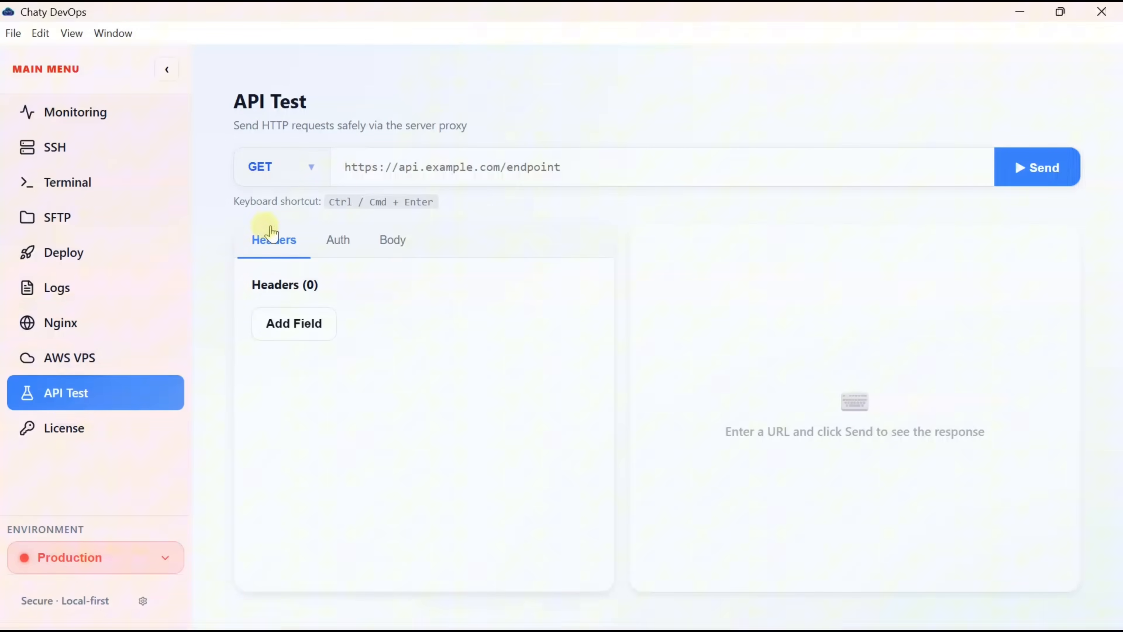
click(311, 177)
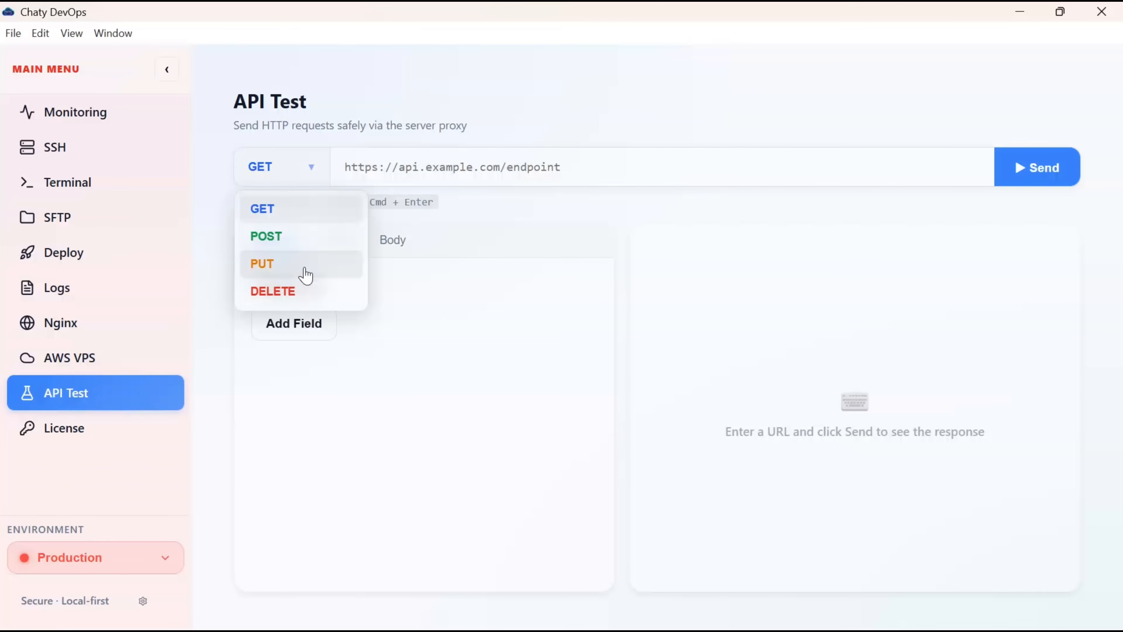
click(408, 165)
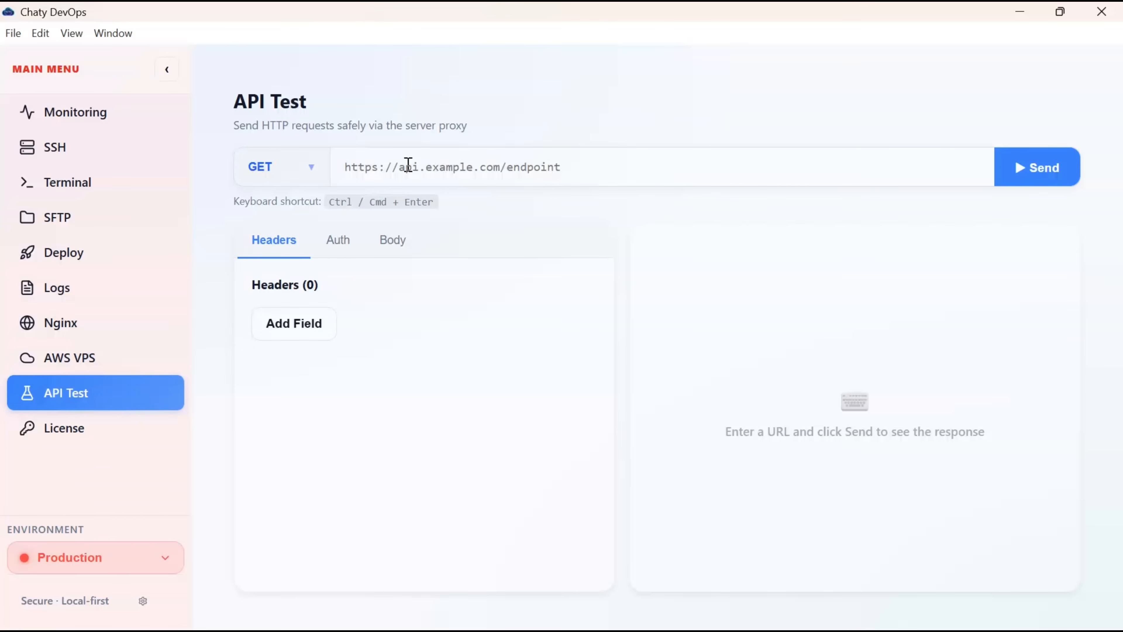
click(408, 165)
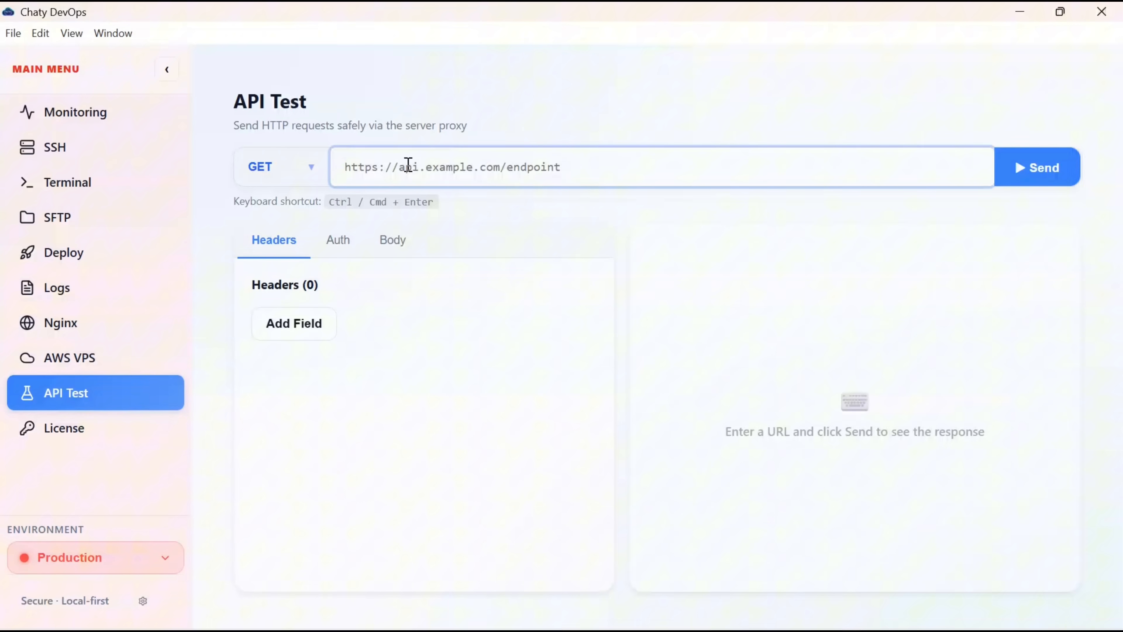
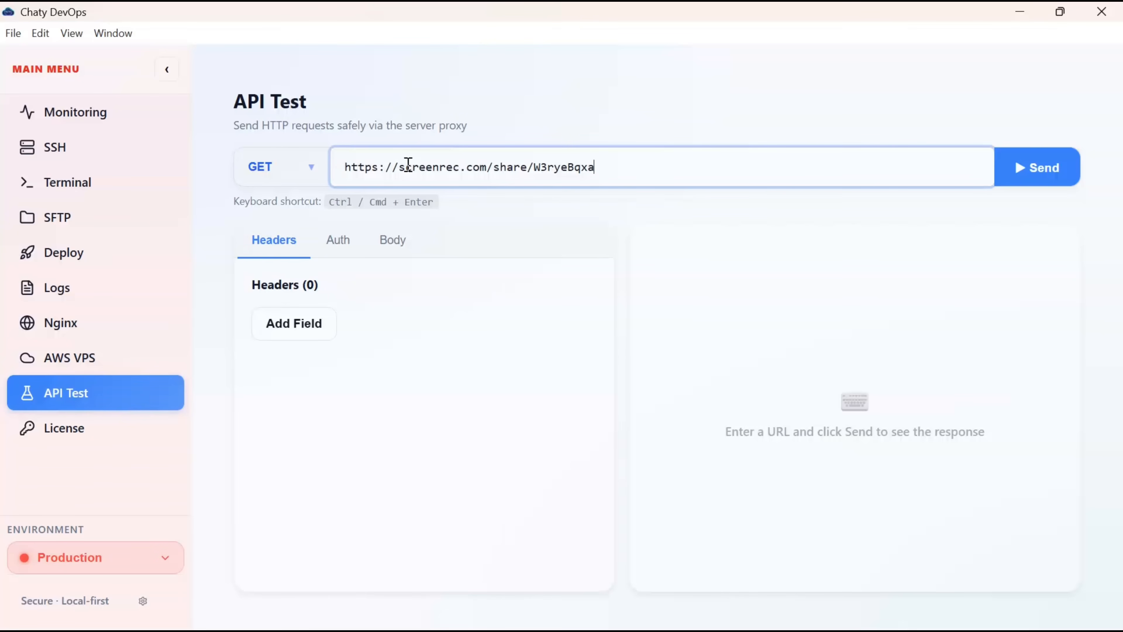
key(alt+Tab)
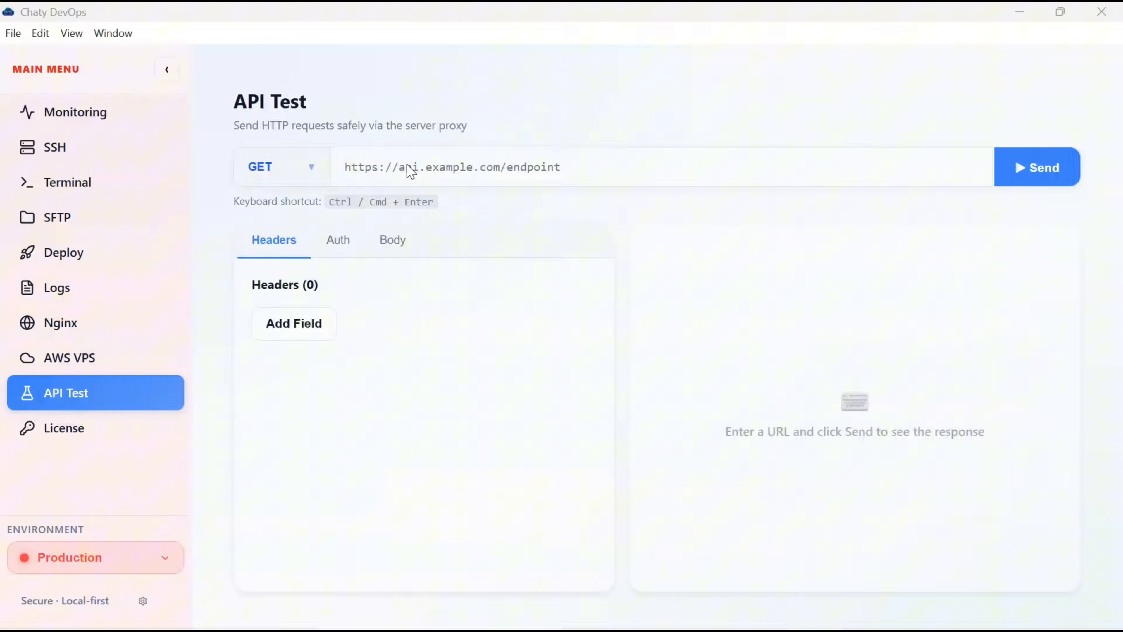
right_click(254, 57)
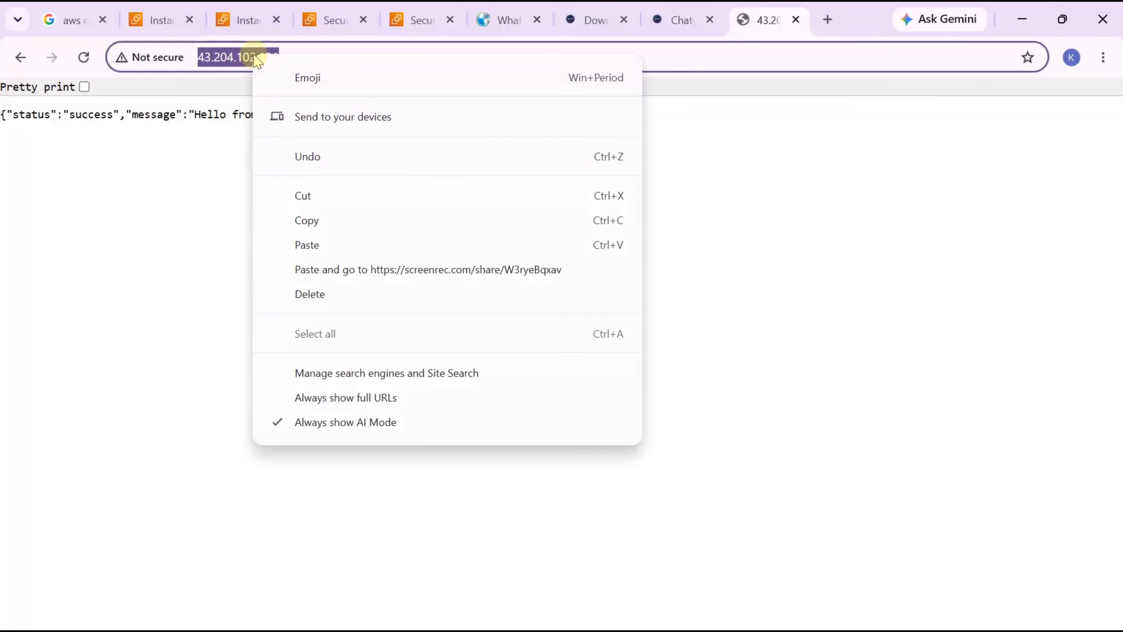
click(308, 224)
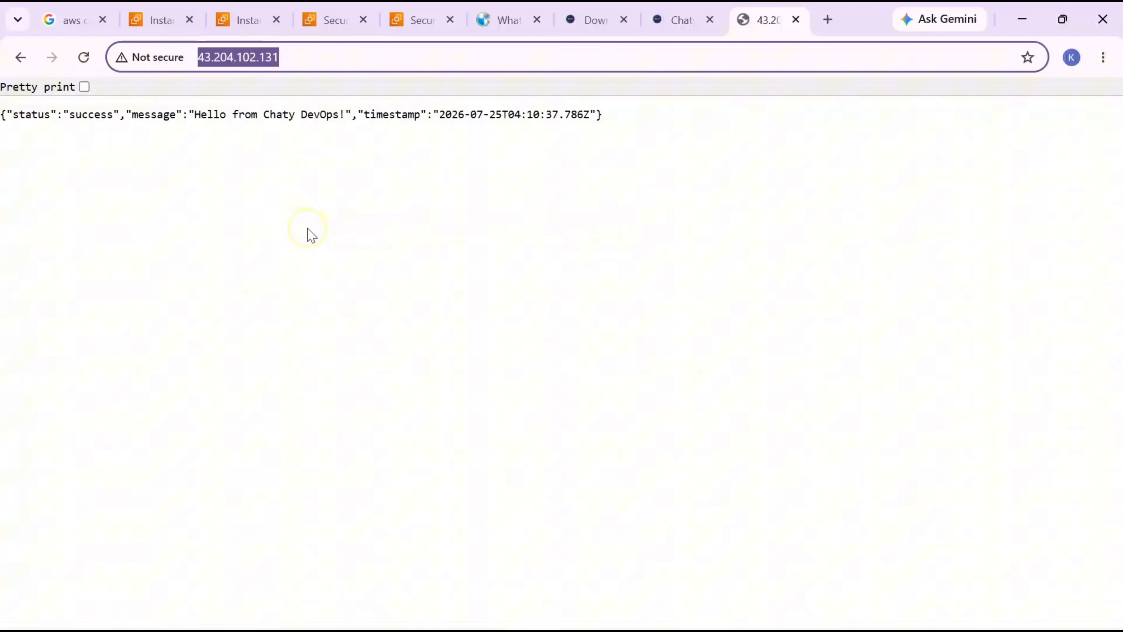
key(alt+Tab)
text(http://43.204.102.131/)
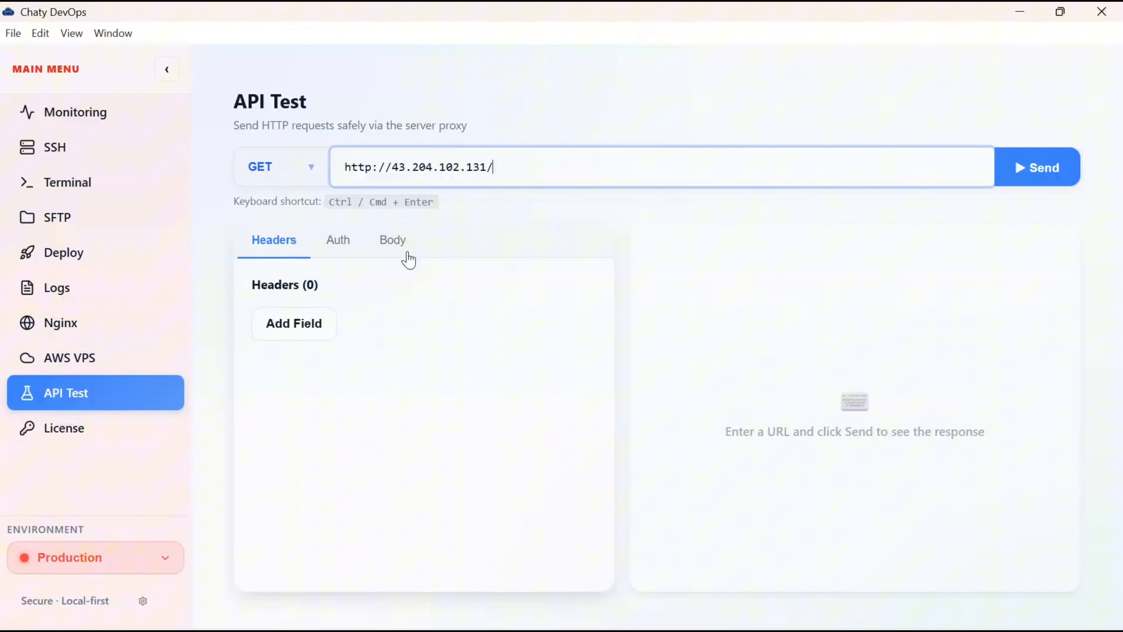
- Send the GET request and receive 200 OK with 'Hello from Chaty DevOps!'
click(1021, 177)
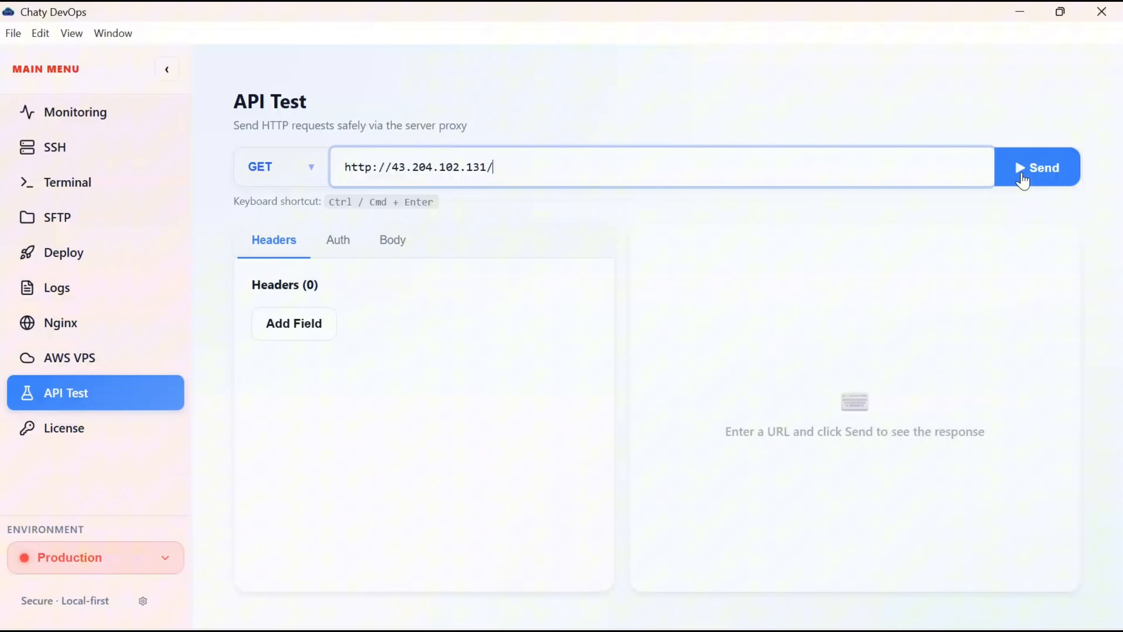
click(1023, 179)
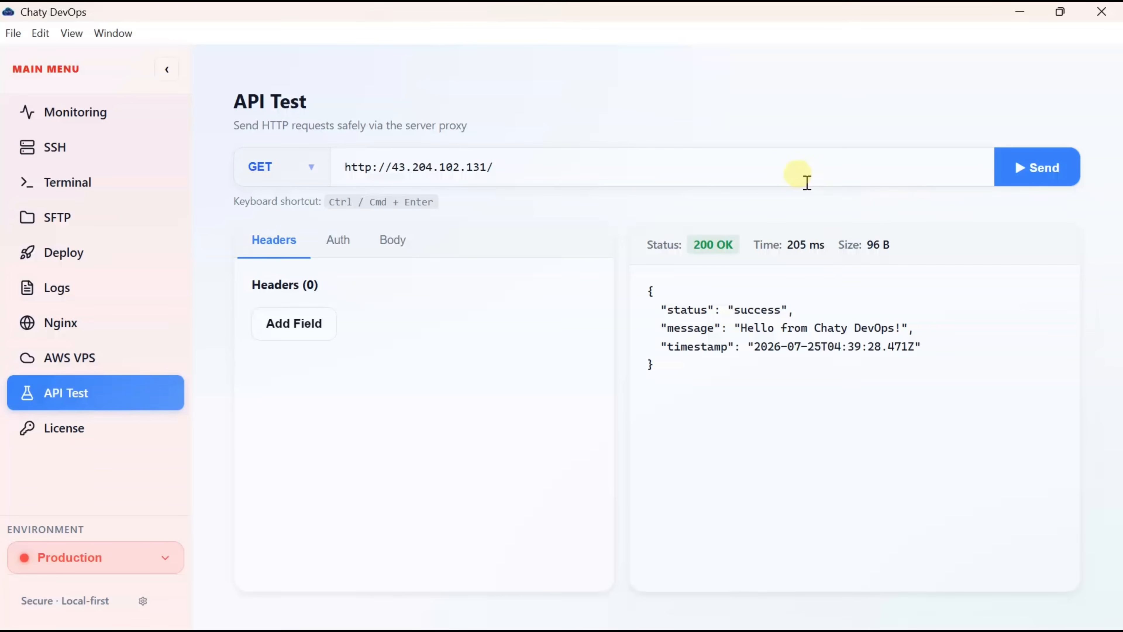
click(576, 169)
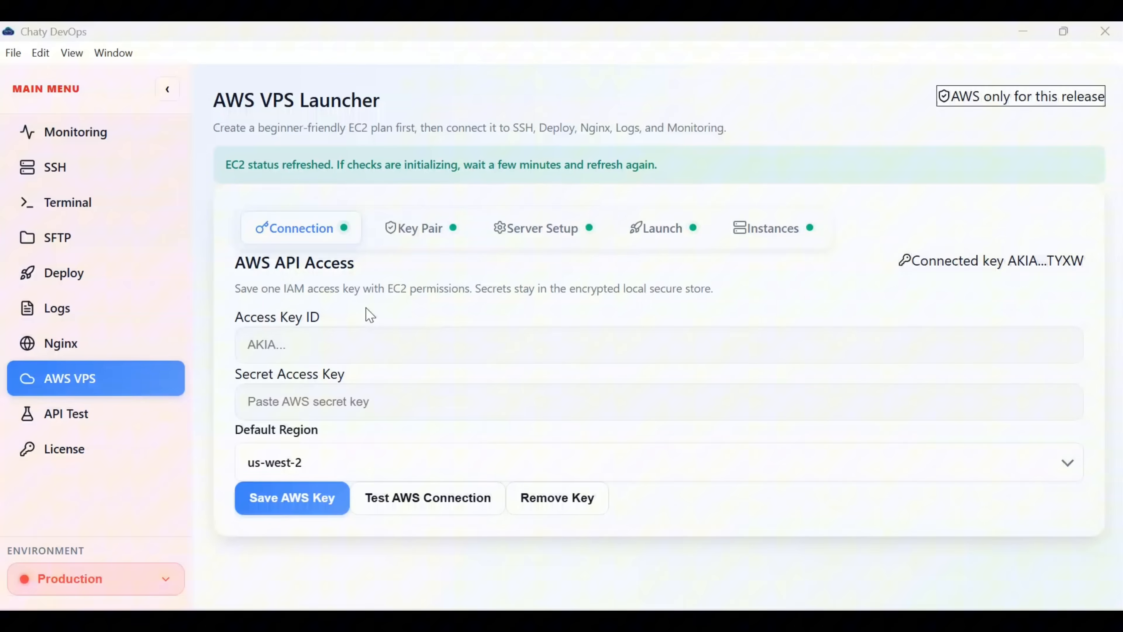
- Check the saved AWS key, then move to the Key Pair step showing key pair west in us-west-2
click(361, 314)
click(138, 345)
click(270, 349)
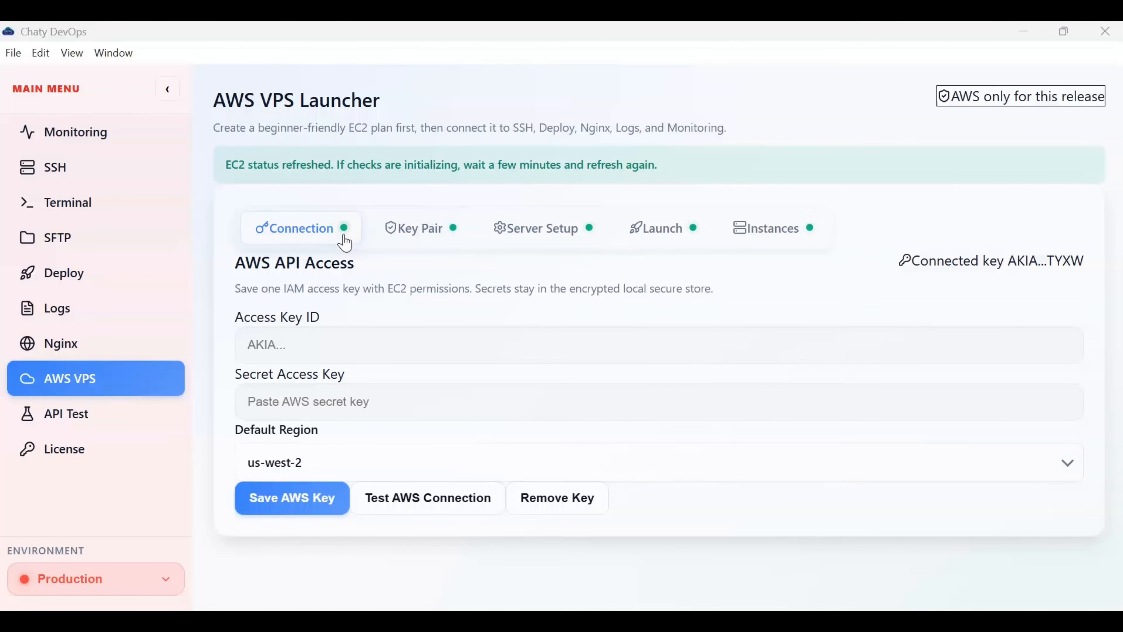
click(396, 224)
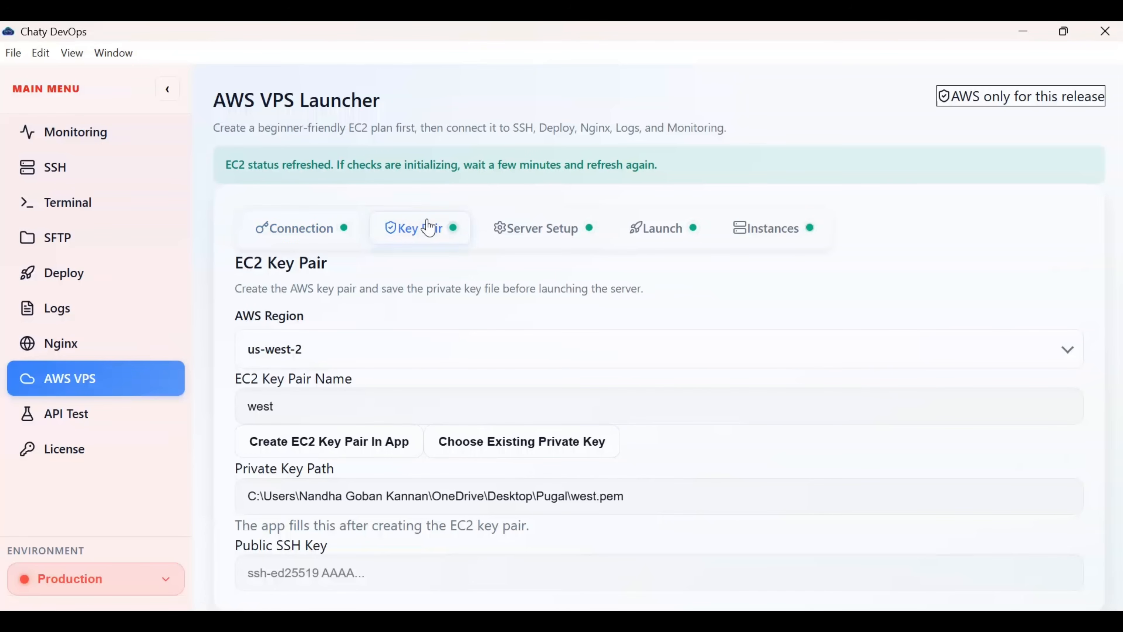
- Create EC2 key pair 'awsdevkey' in the app and save its private key file
click(395, 350)
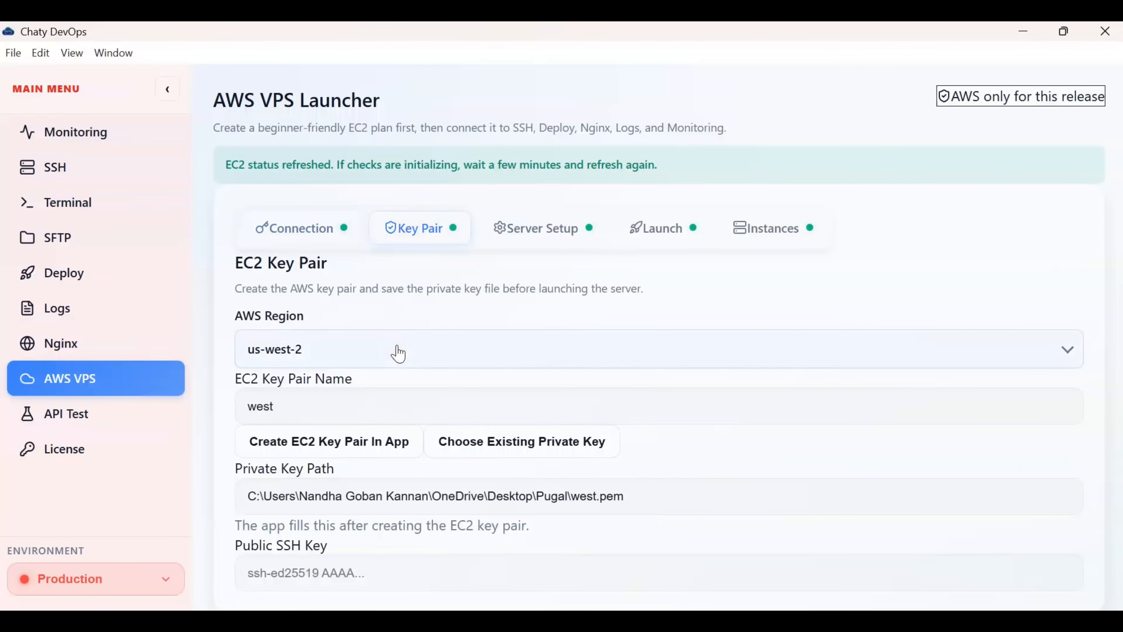
click(307, 409)
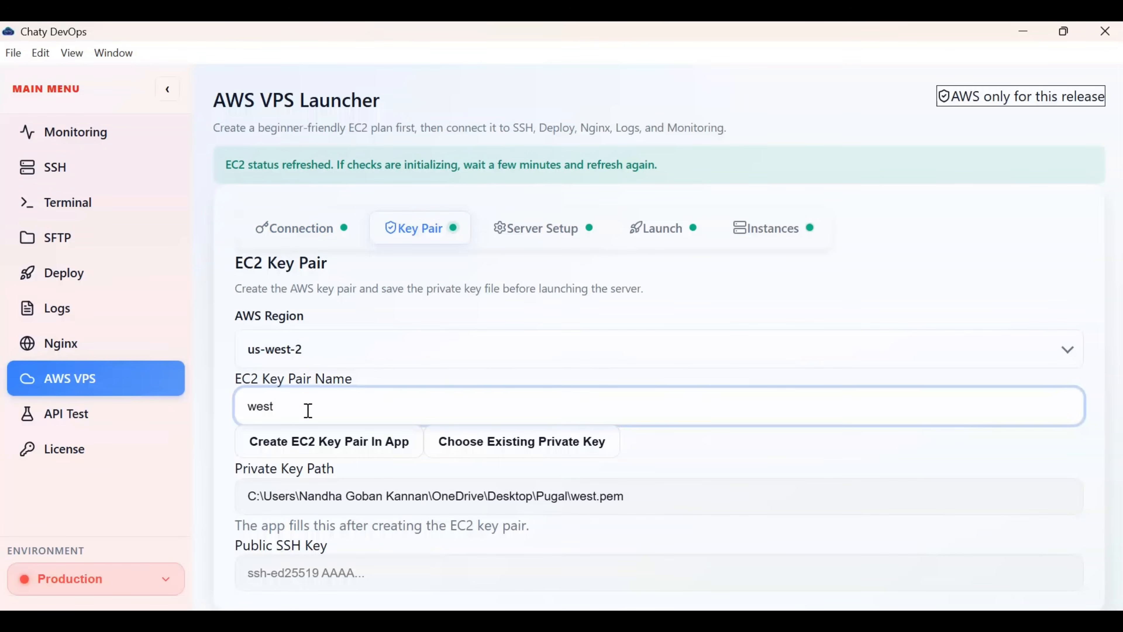
key(BackSpace)
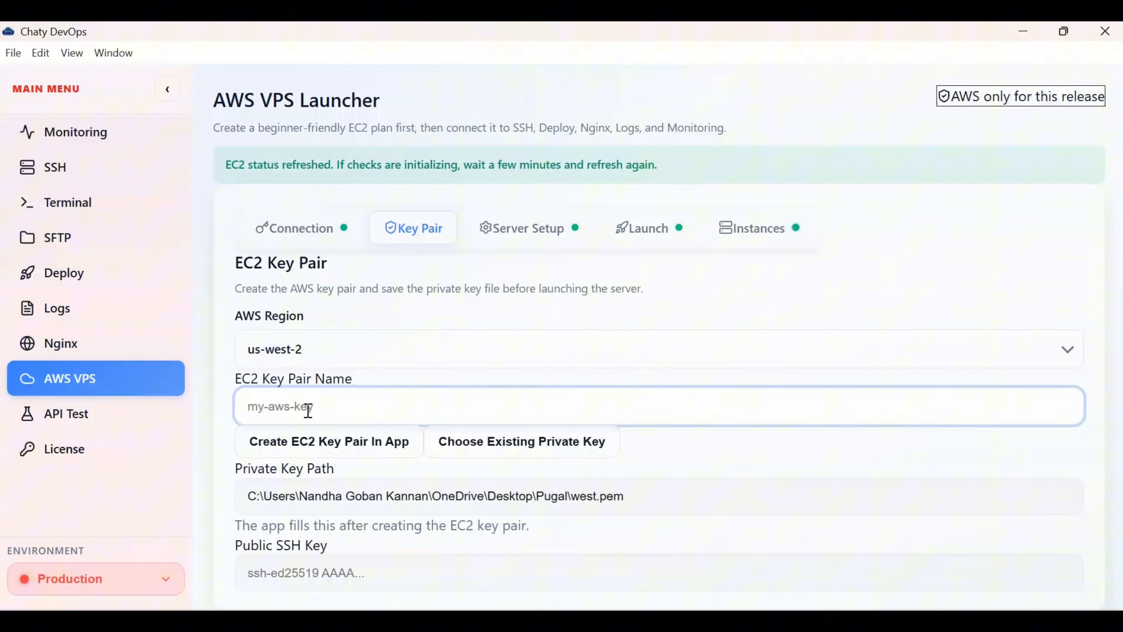
text(aws)
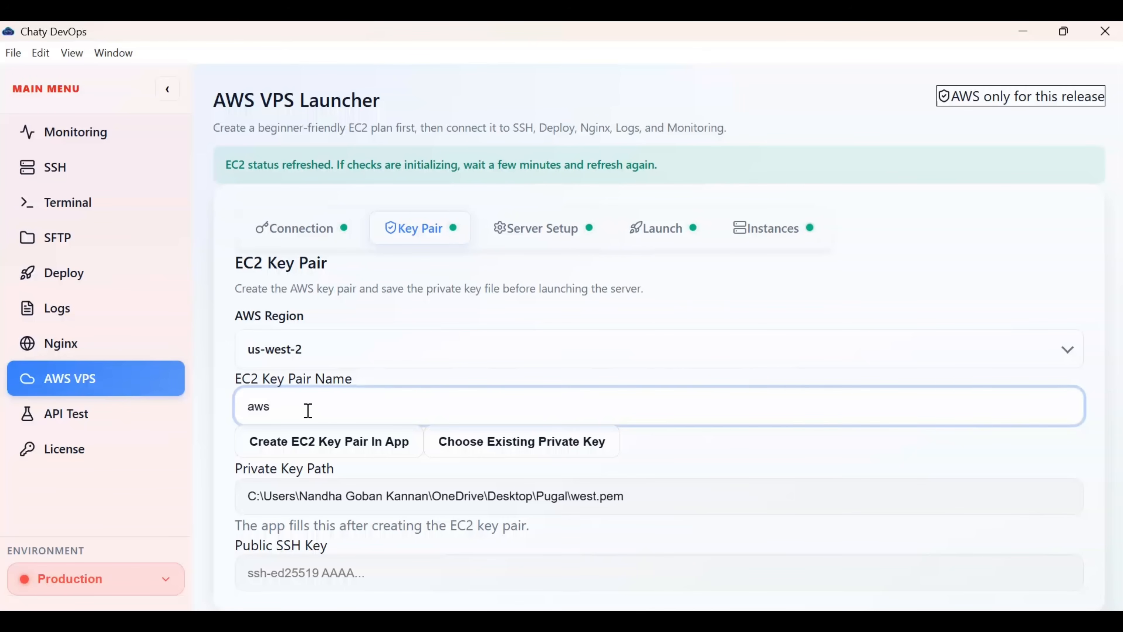
text(devkey)
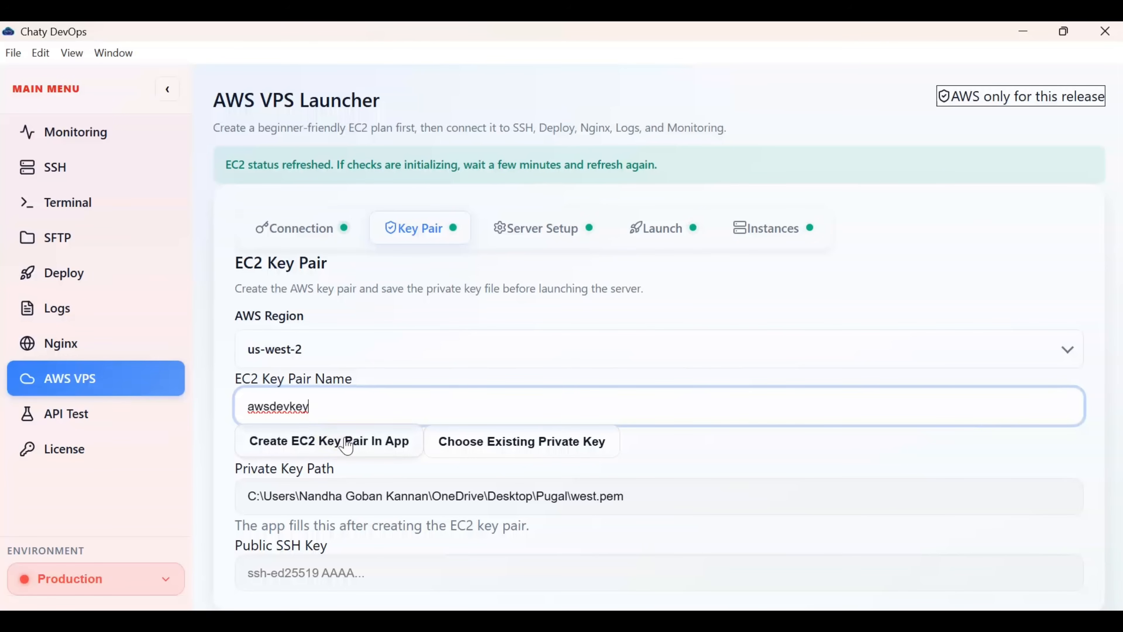
click(347, 445)
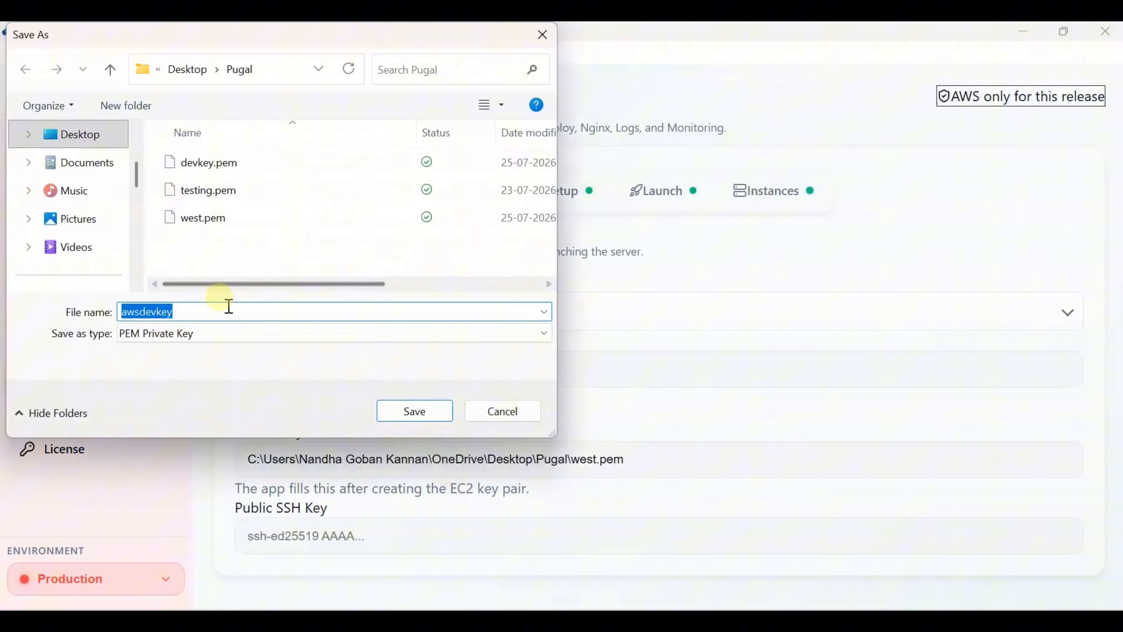
click(411, 410)
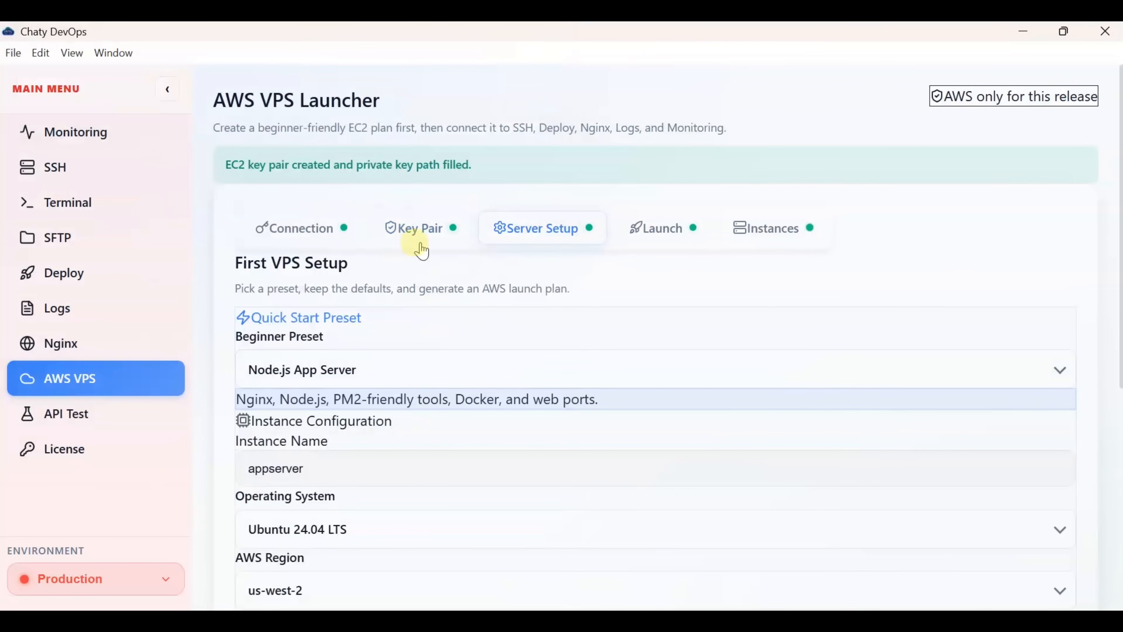
- Apply the Node.js App Server preset, with the instance named appserver
click(492, 265)
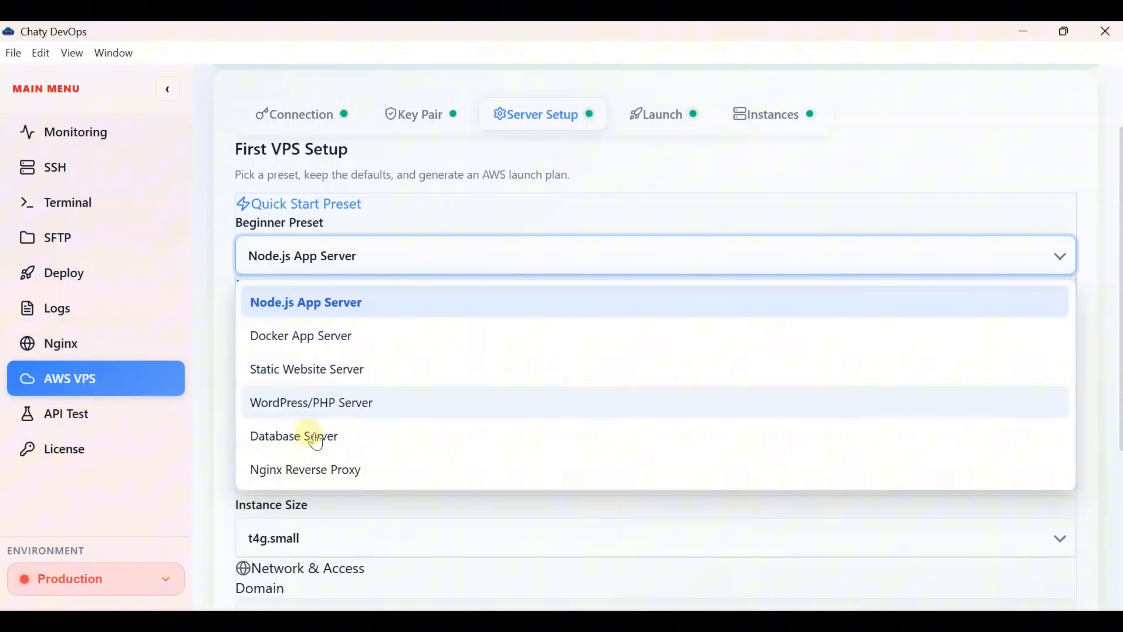
click(317, 310)
scroll(397, 409, down, 2)
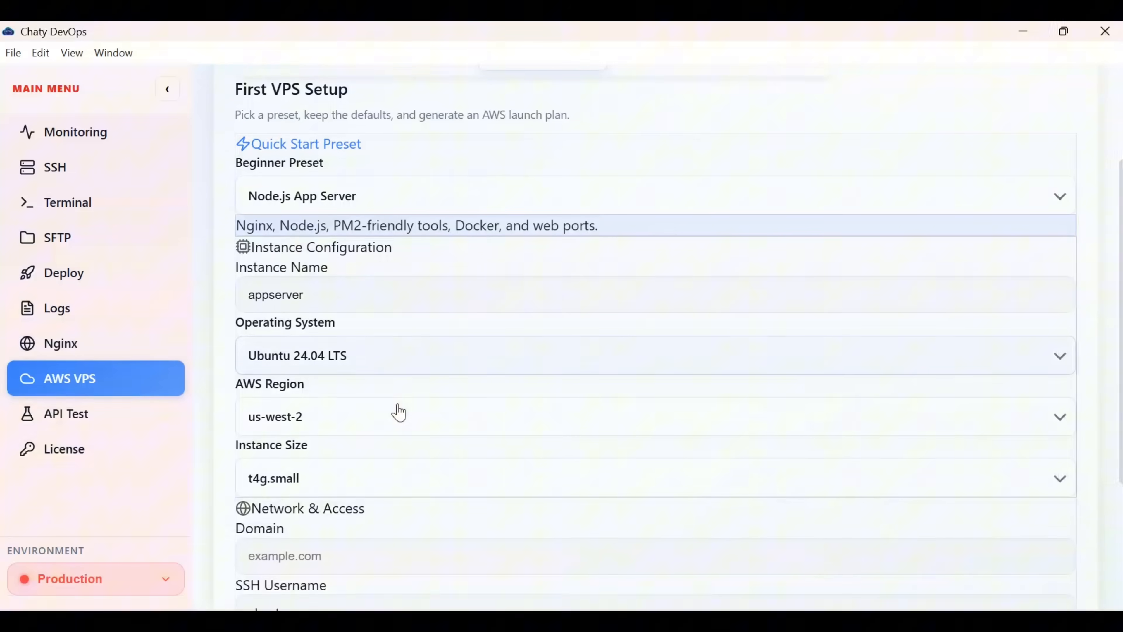
click(318, 281)
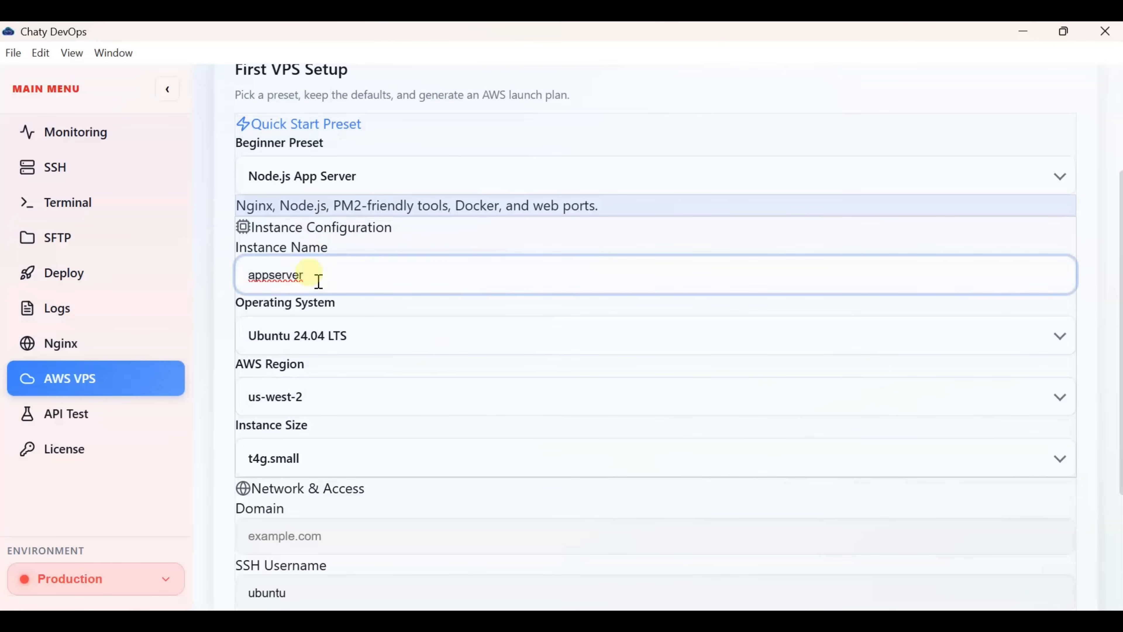
- Untick Firewall and Monitoring Tools, leaving Nginx, Node.js and Docker in the software stack
scroll(319, 281, down, 2)
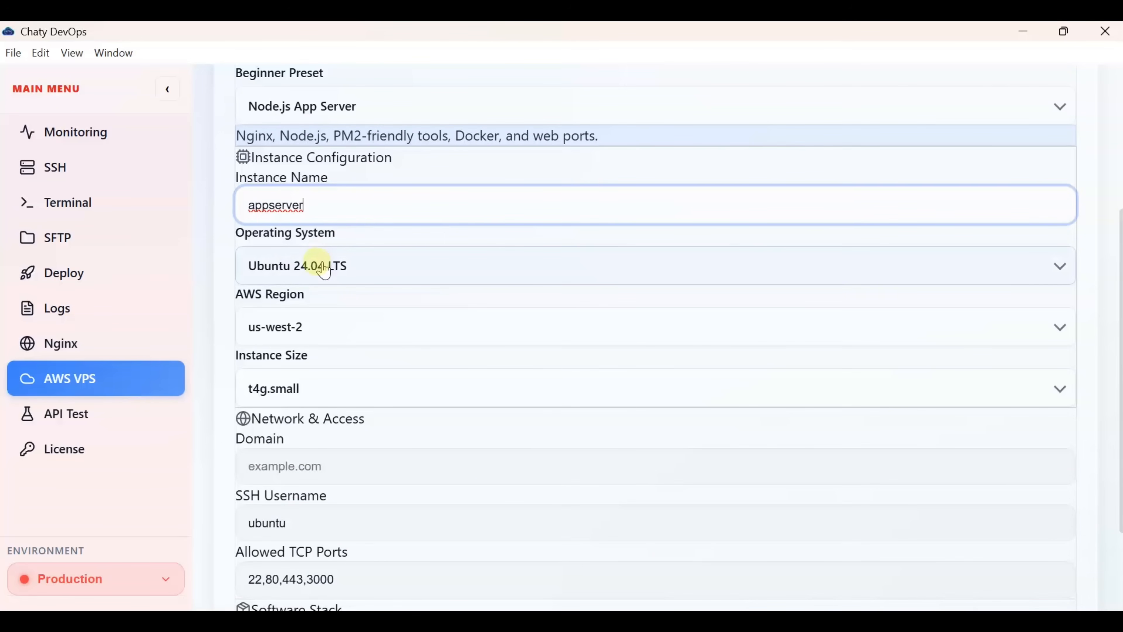
scroll(323, 269, down, 2)
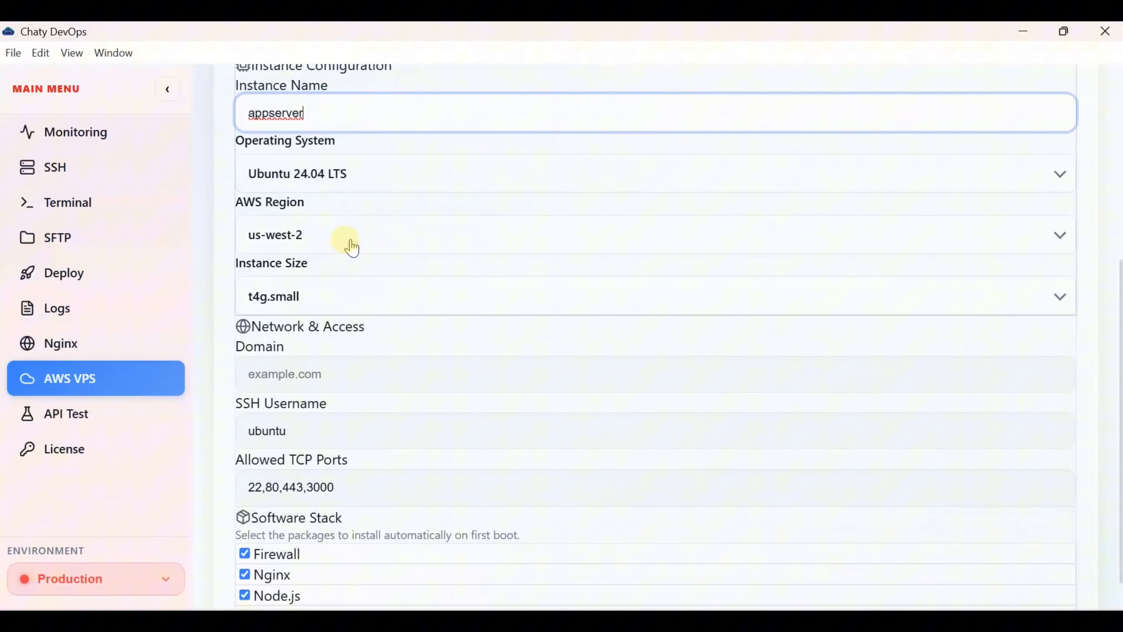
click(393, 228)
scroll(400, 233, down, 3)
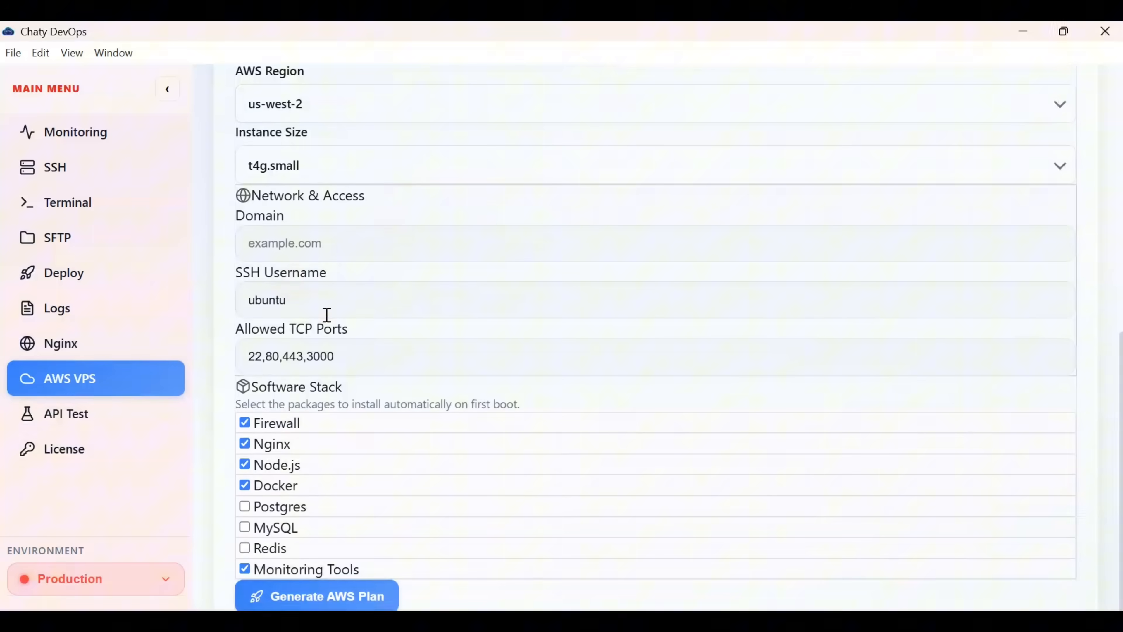
click(259, 437)
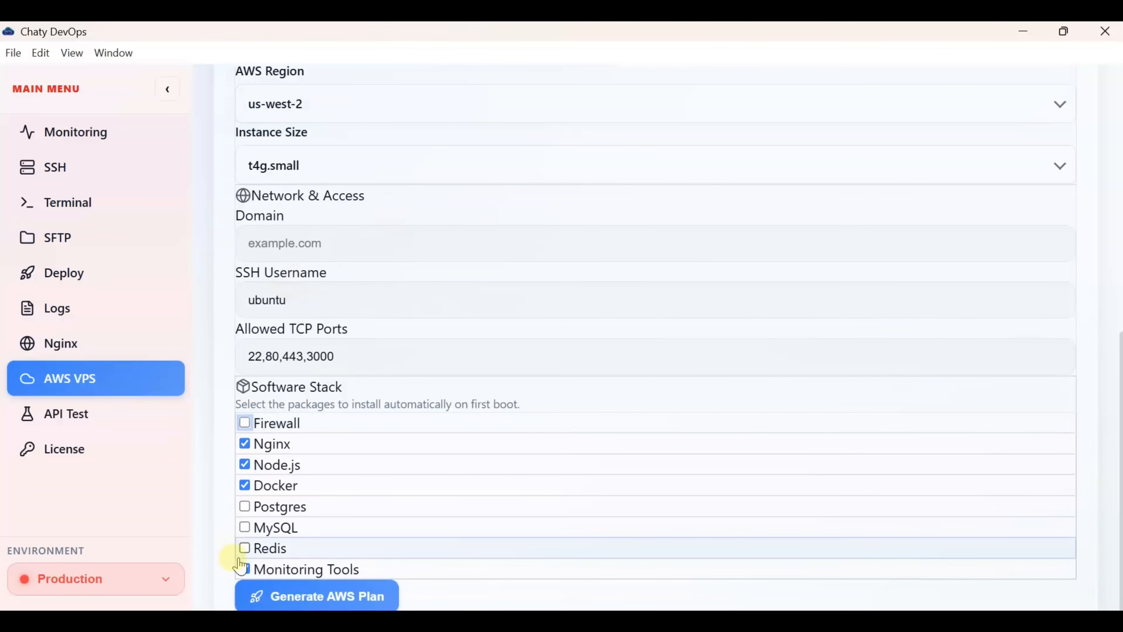
click(245, 571)
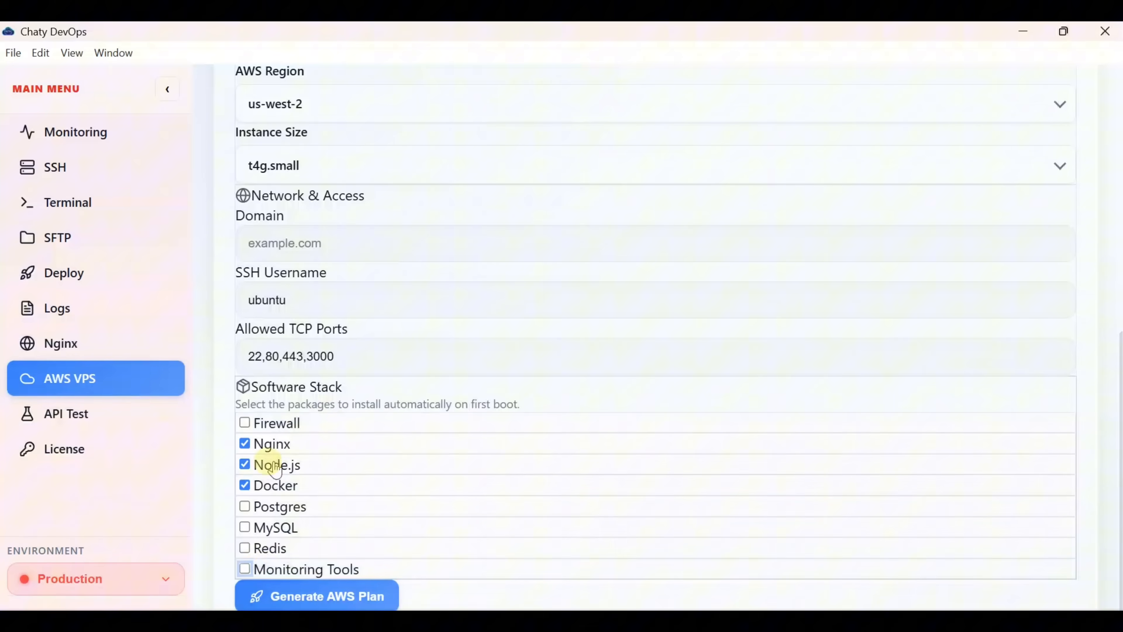
- Generate the appserver AWS plan and review its checklist, AWS CLI command and cloud-init.yml
click(322, 598)
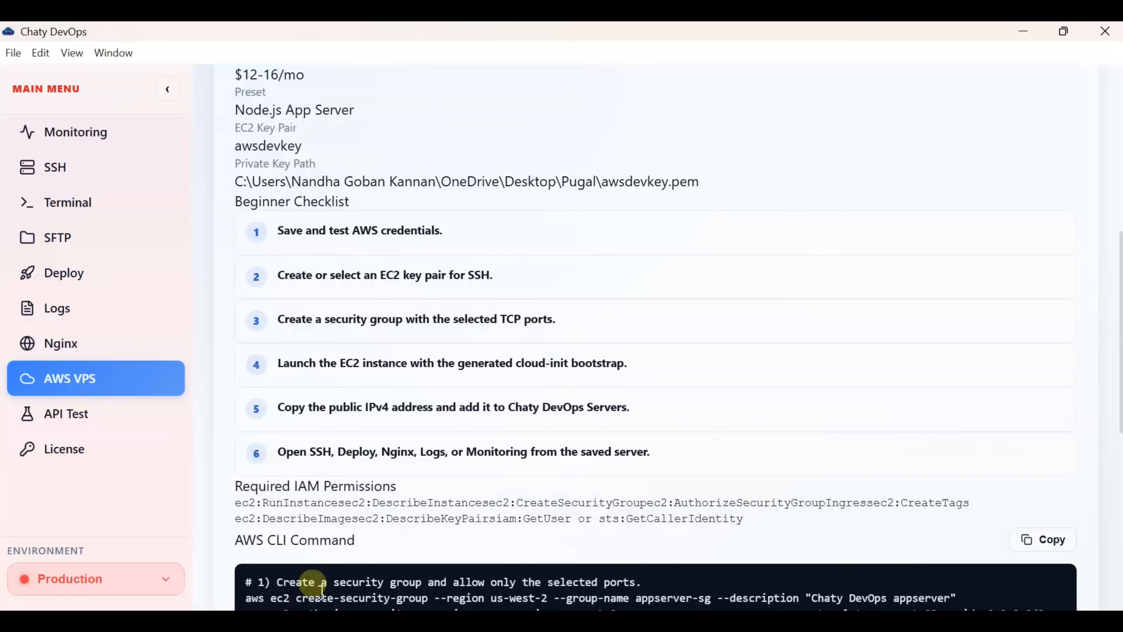
scroll(415, 347, down, 5)
scroll(419, 349, down, 3)
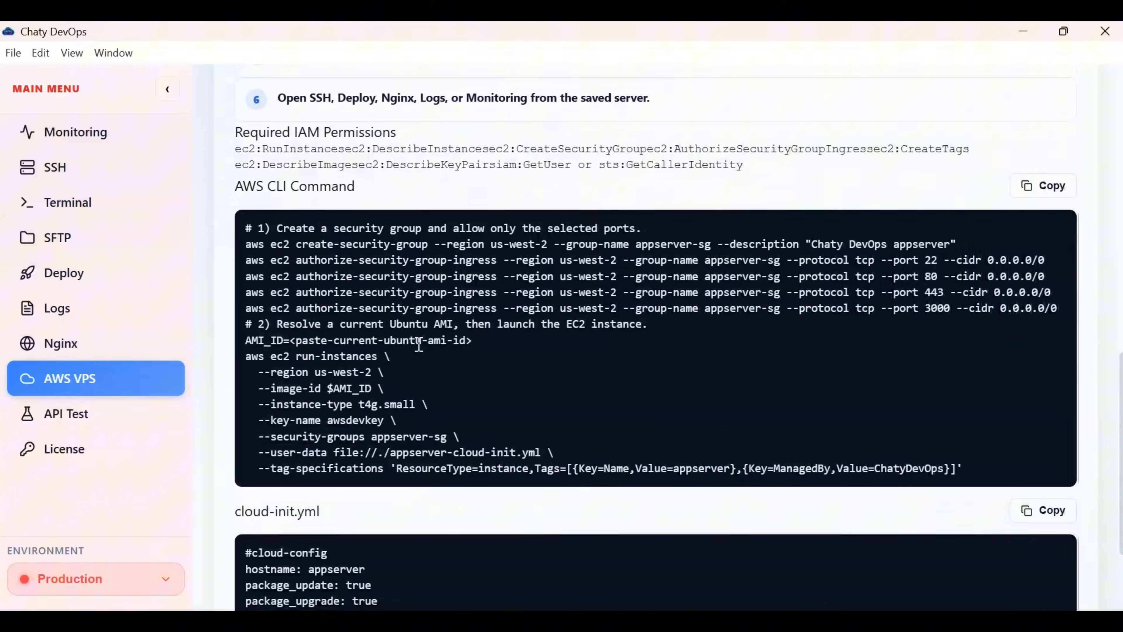
click(428, 249)
click(364, 235)
click(433, 256)
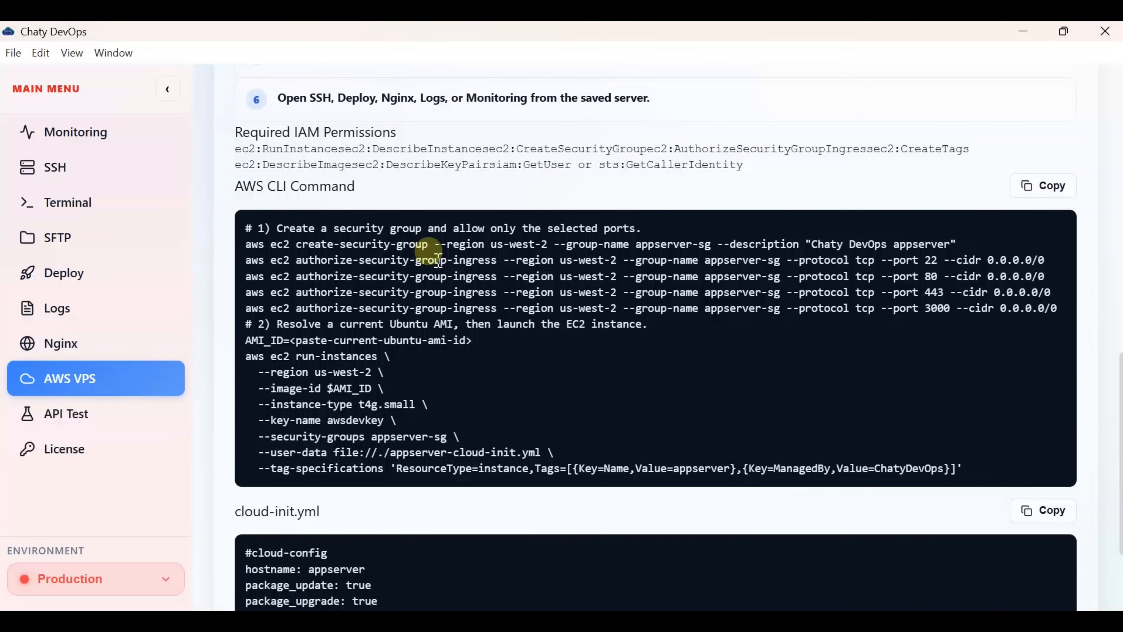
scroll(438, 261, down, 7)
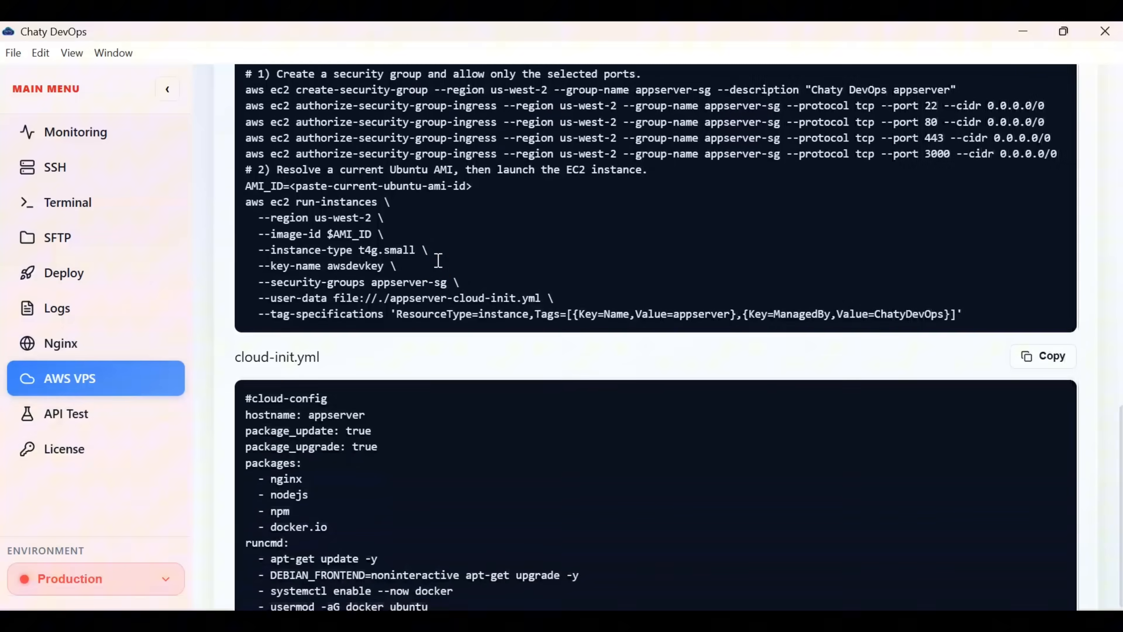
click(437, 261)
click(272, 328)
click(323, 346)
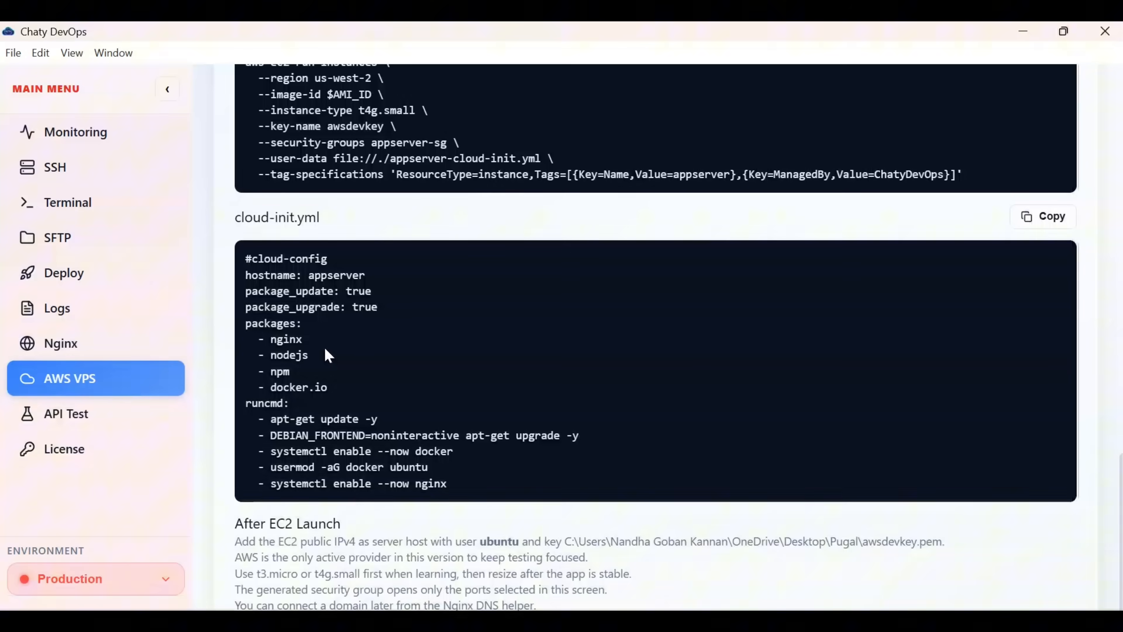
scroll(326, 350, up, 5)
click(325, 349)
scroll(325, 349, up, 10)
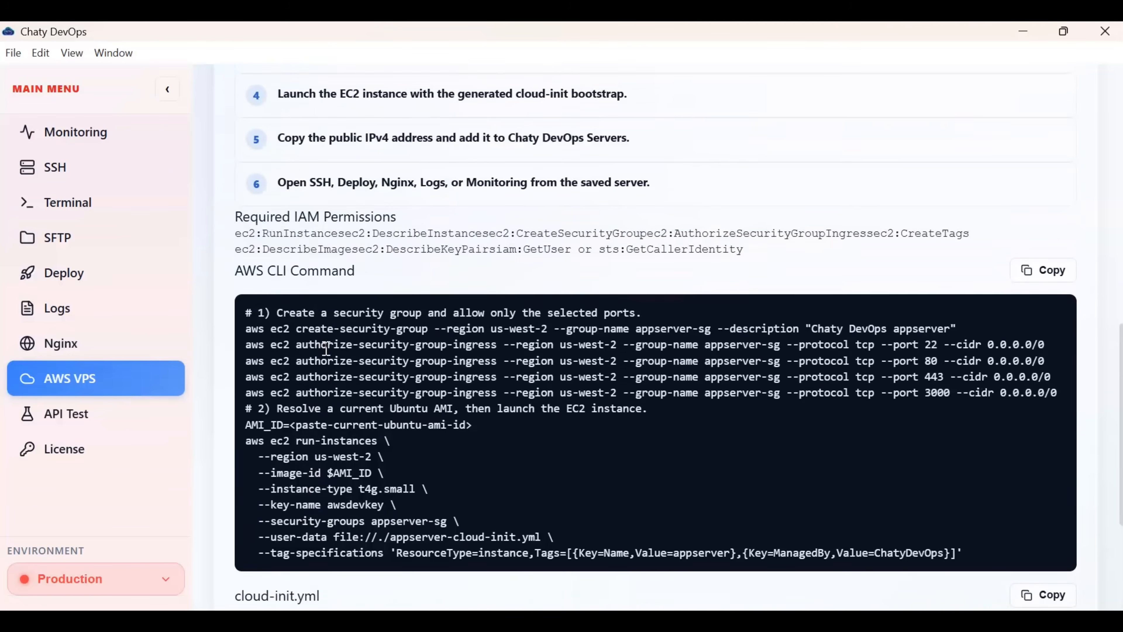
scroll(326, 349, up, 13)
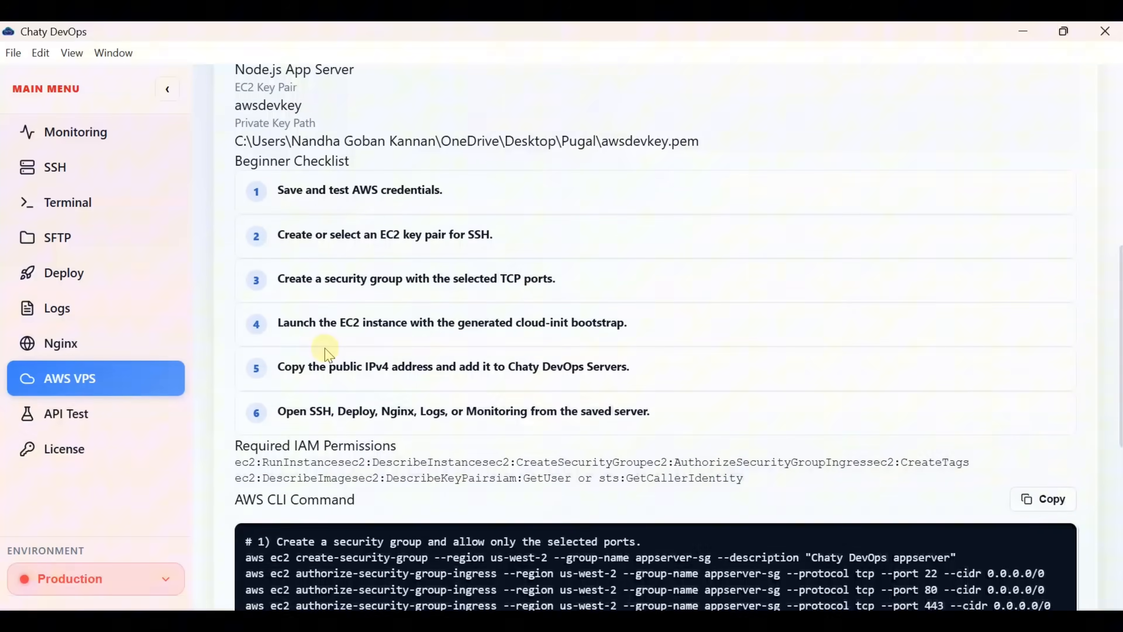
click(325, 348)
scroll(326, 349, up, 1)
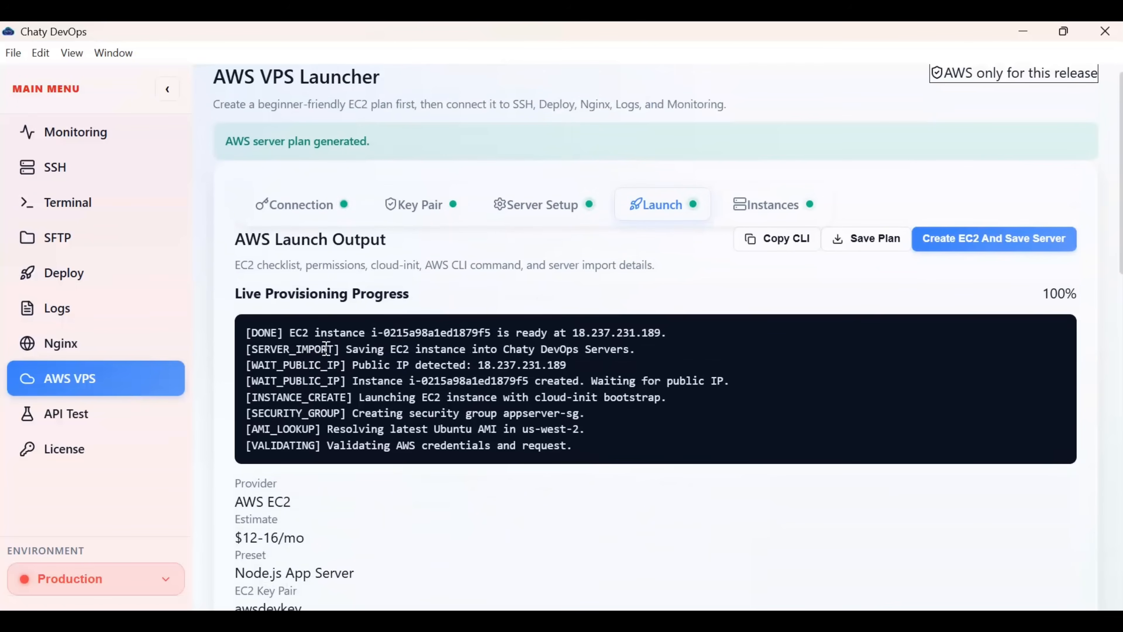
- Launch the appserver EC2 instance, save it to Servers, and open its status details
click(967, 248)
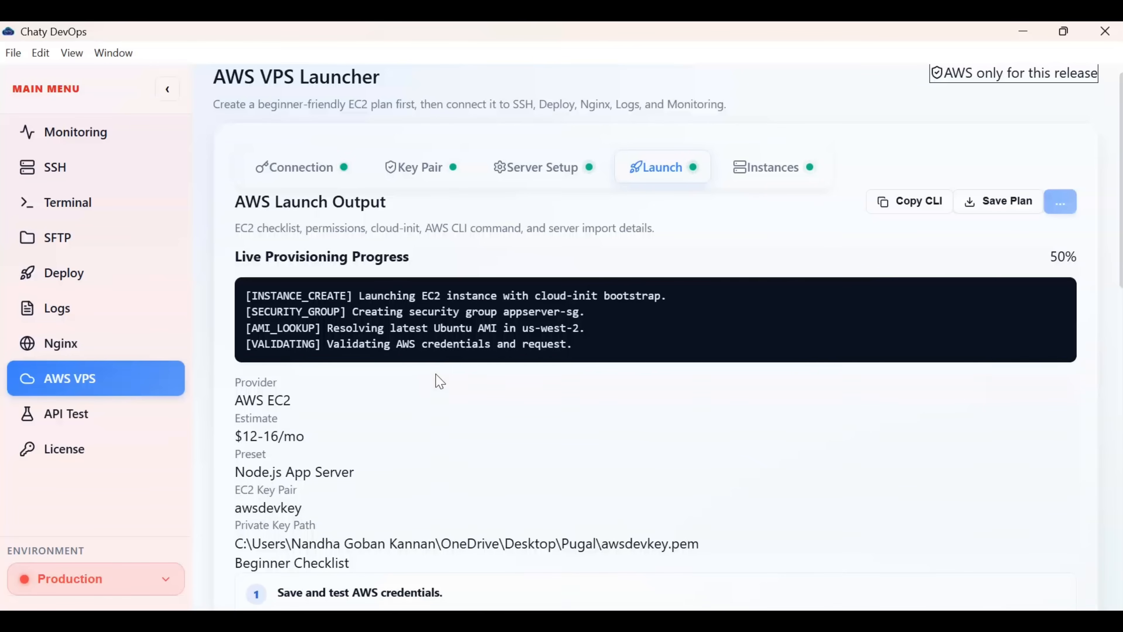
scroll(435, 381, down, 1)
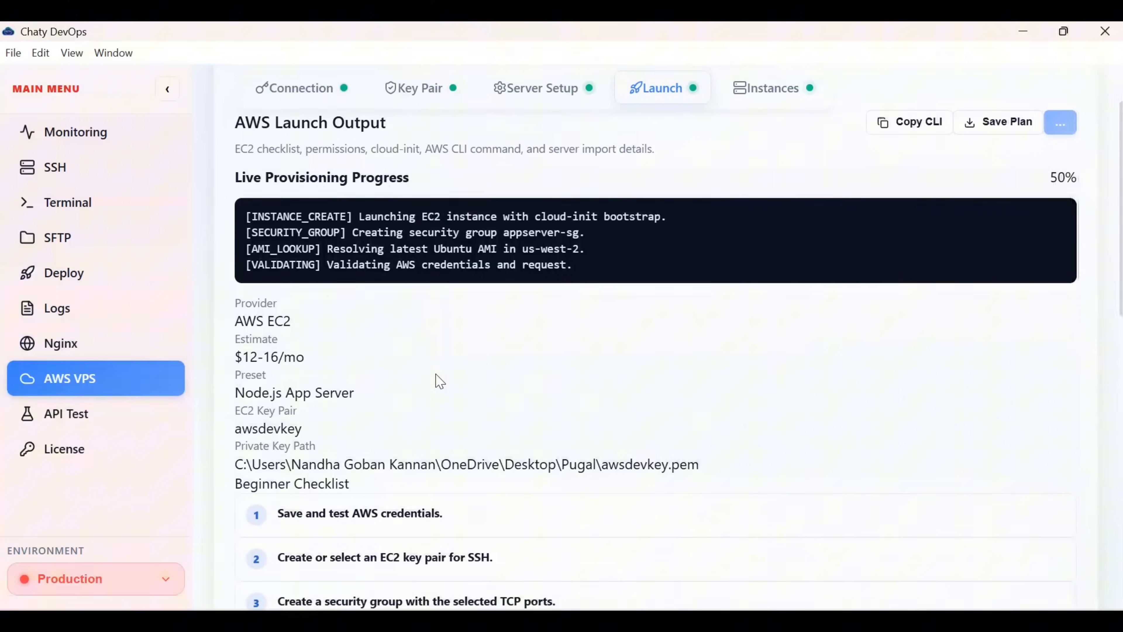
scroll(438, 380, up, 3)
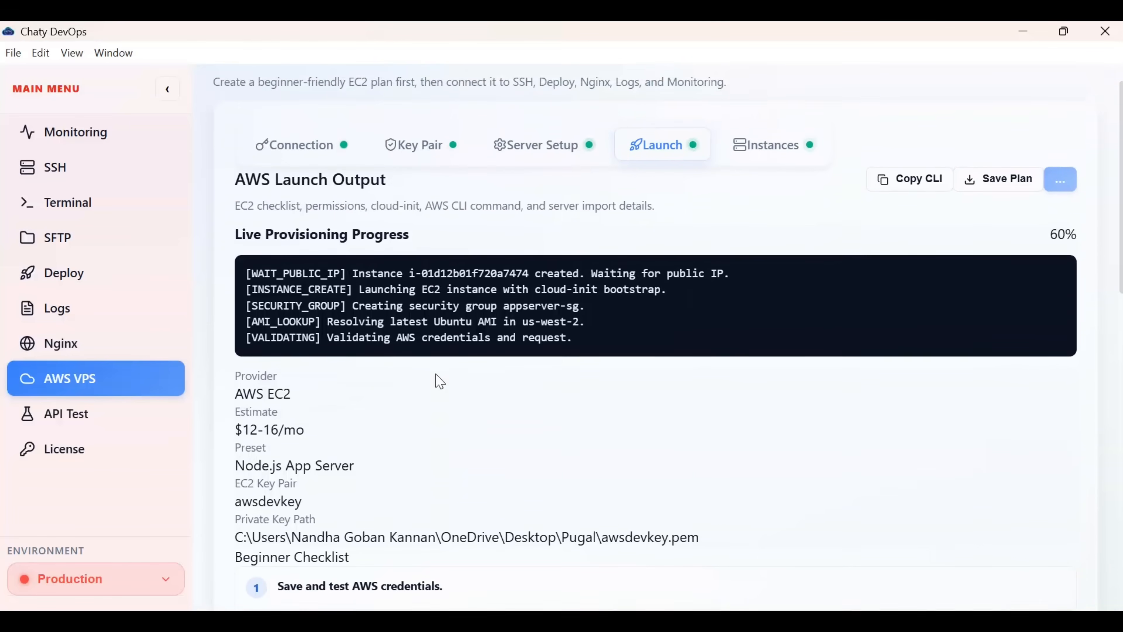
click(437, 374)
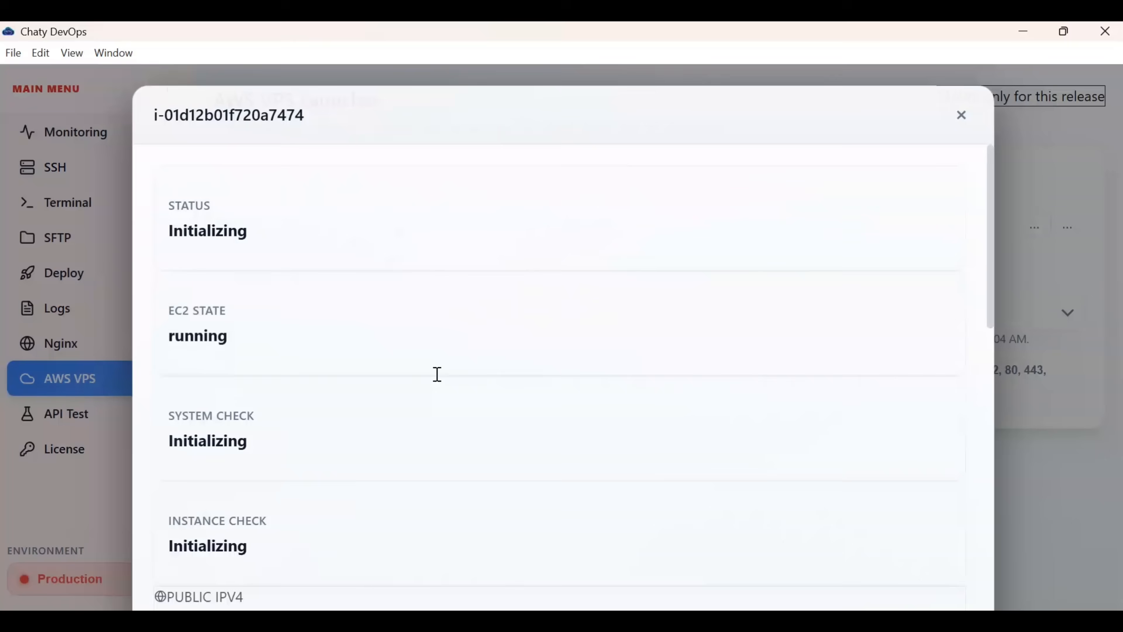
click(436, 374)
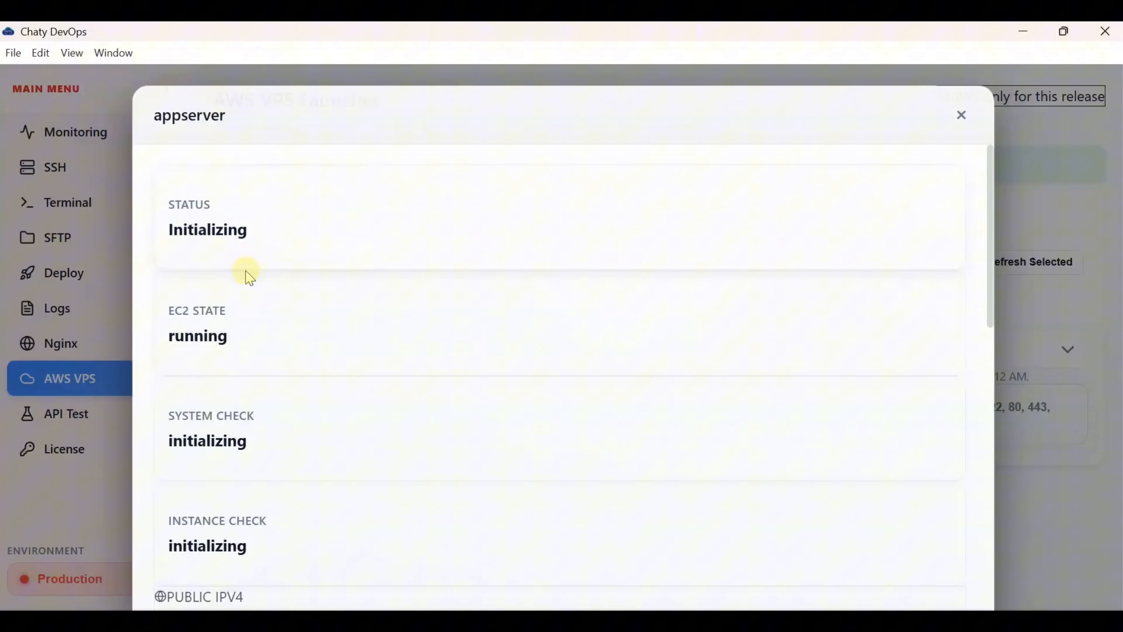
- Look over appserver's instance details (35.91.9.22, t4g.small), then close them
scroll(199, 374, down, 6)
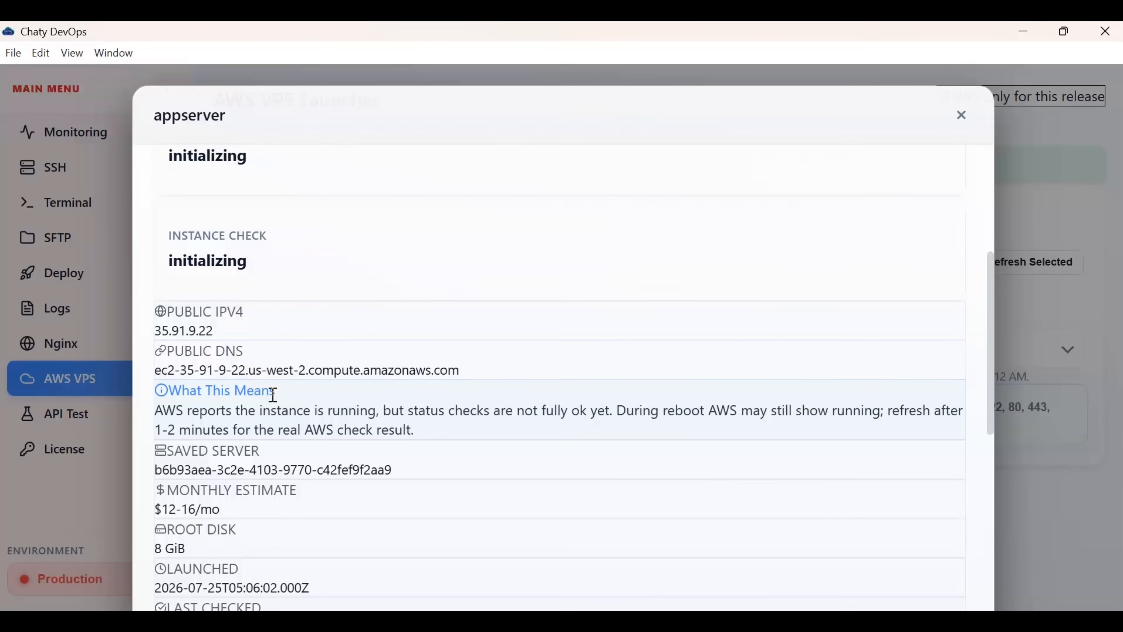
scroll(273, 394, down, 3)
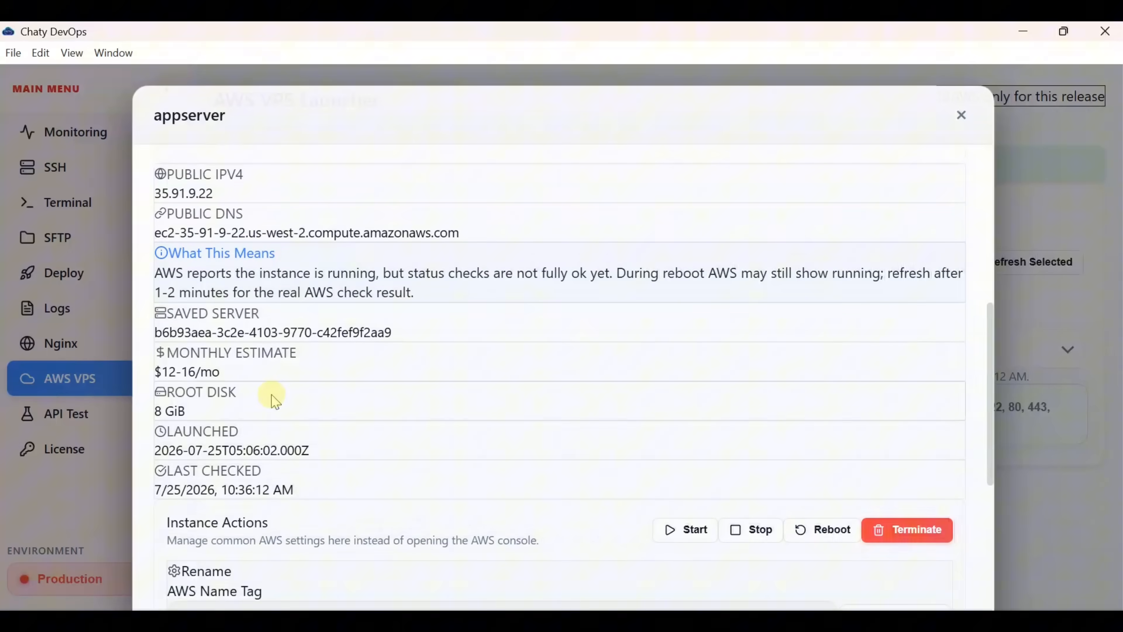
scroll(273, 401, down, 2)
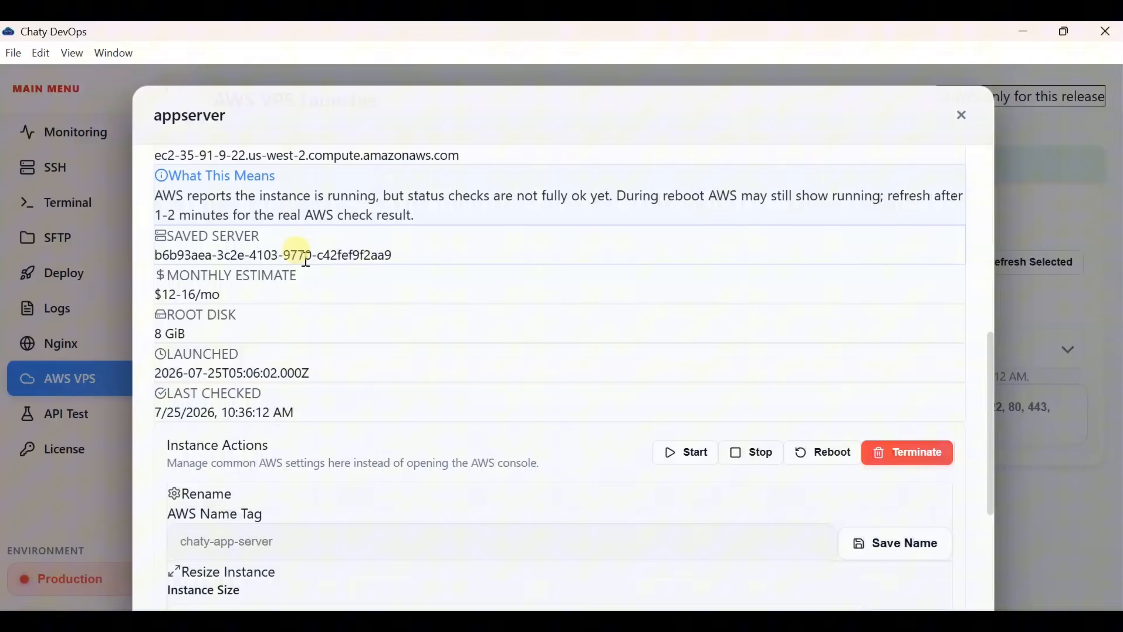
scroll(412, 272, down, 5)
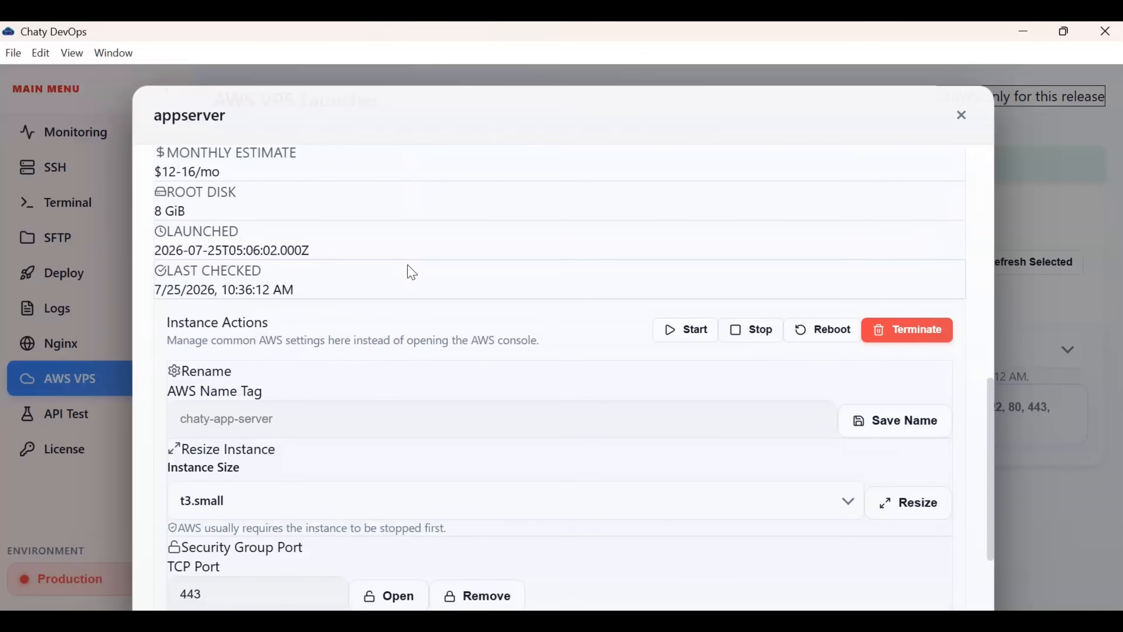
scroll(412, 272, down, 2)
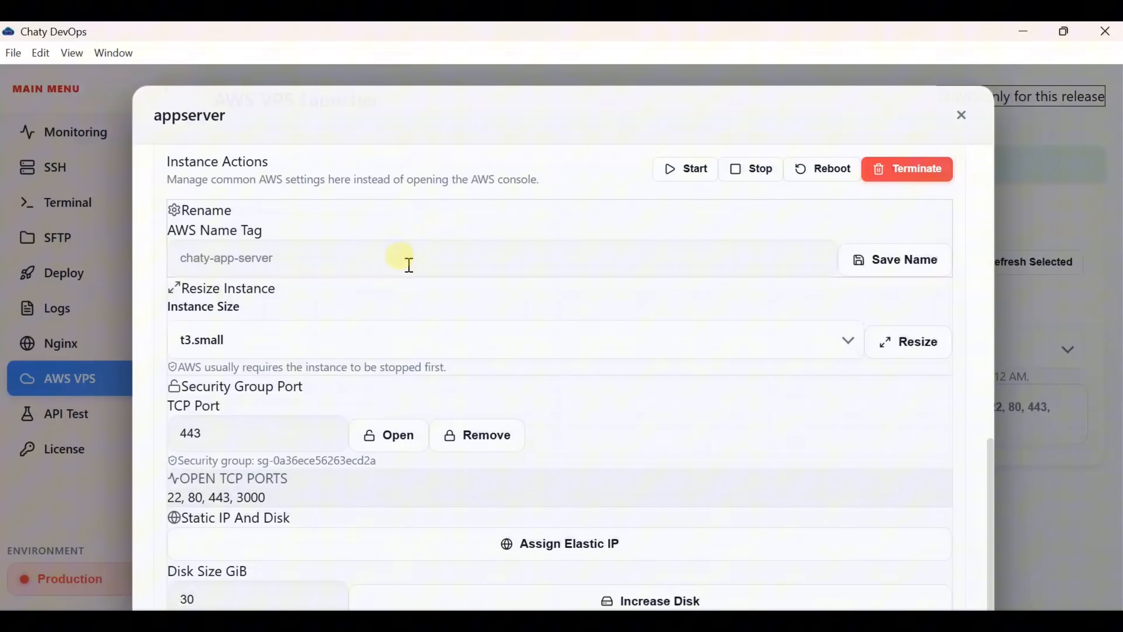
scroll(410, 265, down, 1)
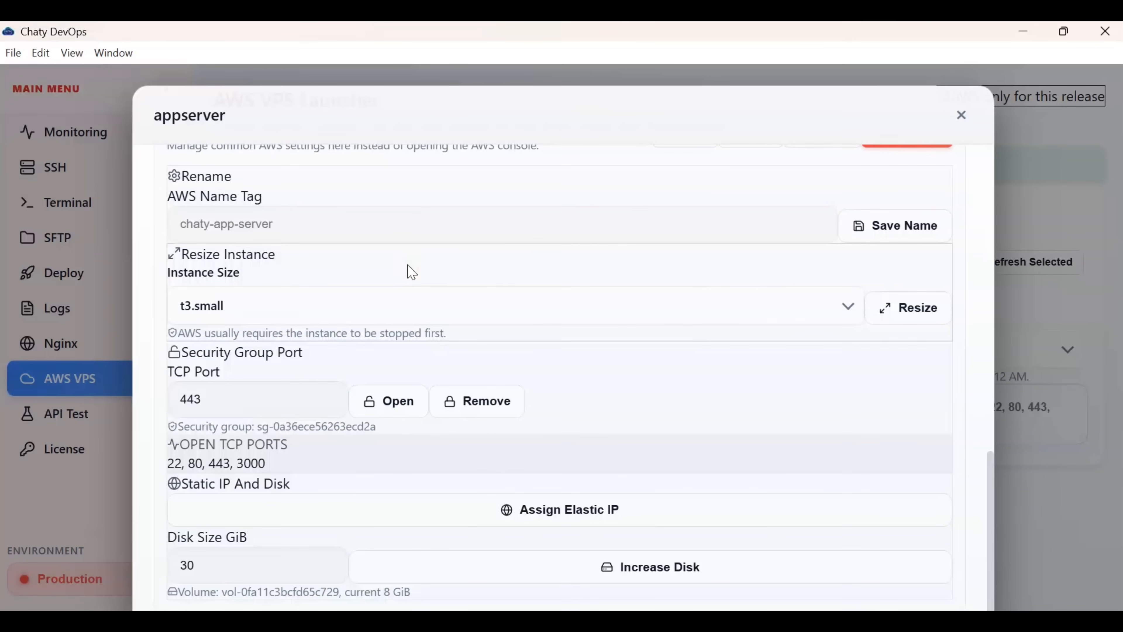
scroll(412, 272, up, 10)
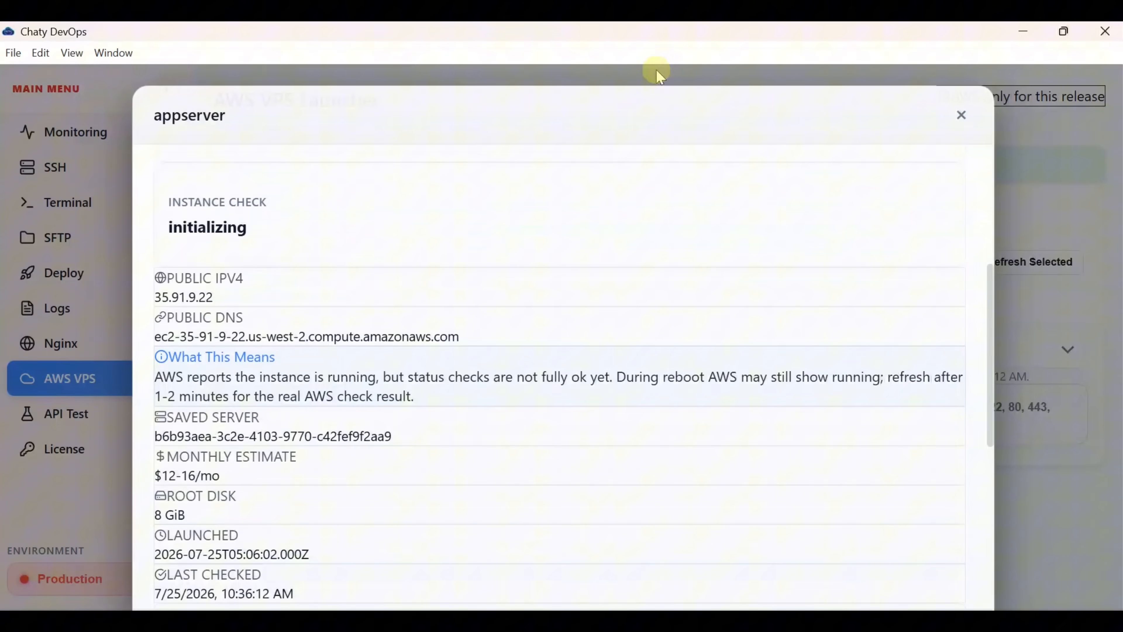
click(960, 117)
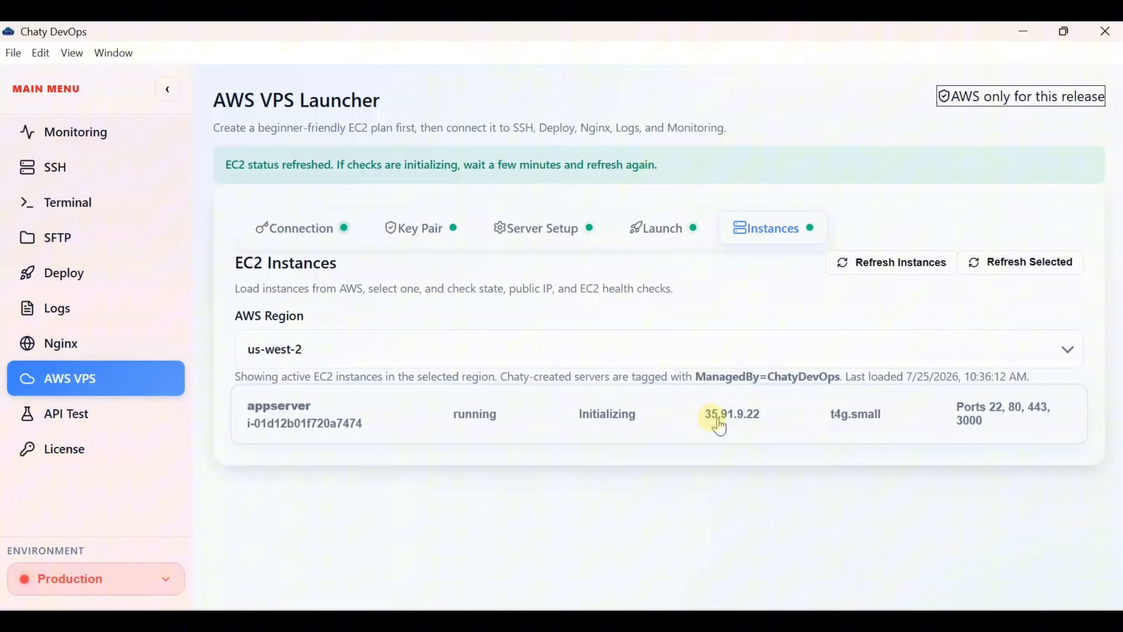
- Switch from the EC2 instances list to the SSH page, with no server selected yet
click(857, 426)
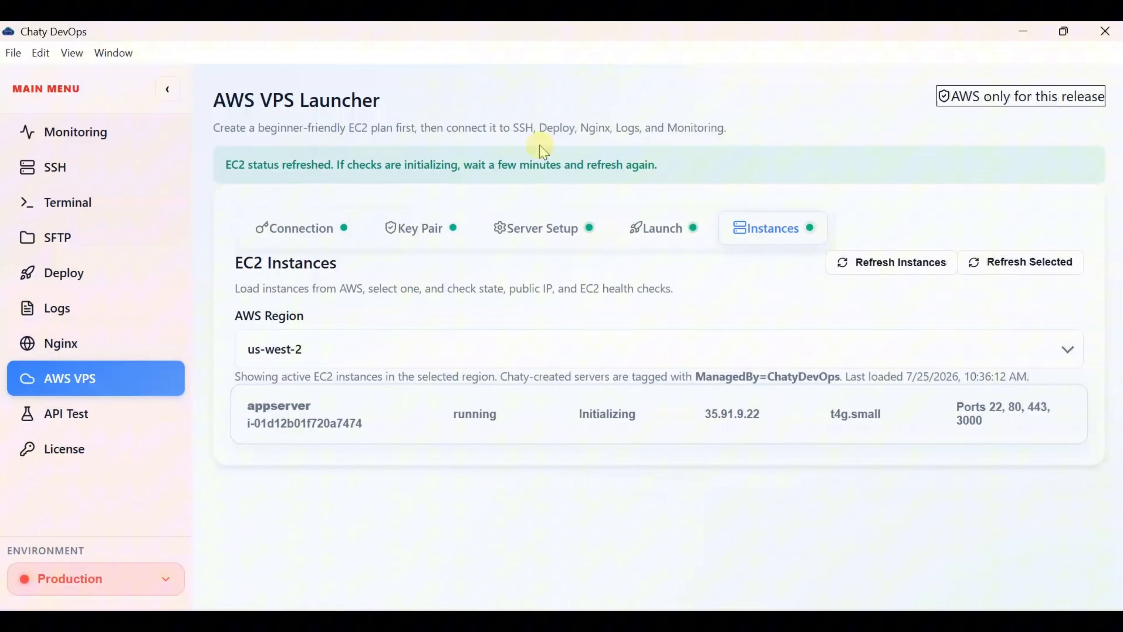
click(82, 165)
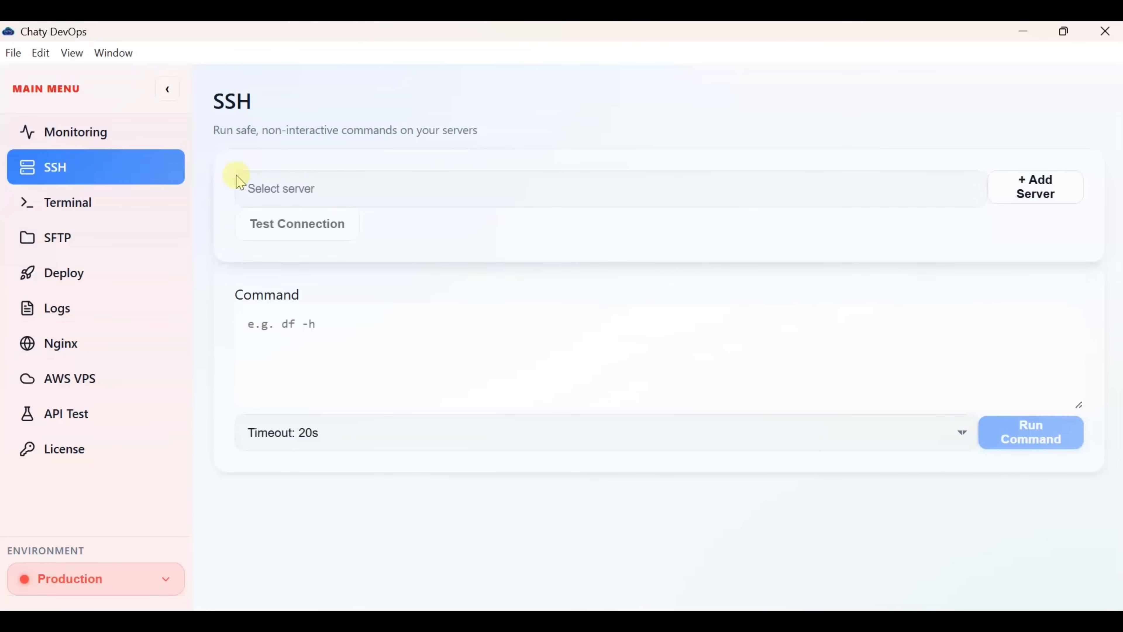
click(333, 186)
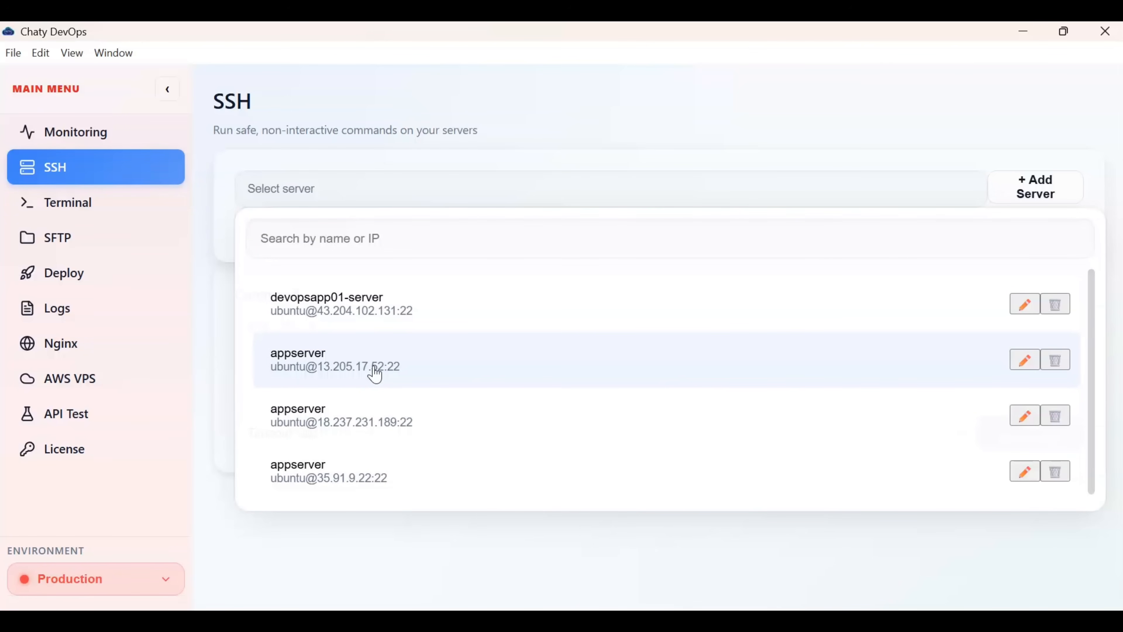
click(472, 119)
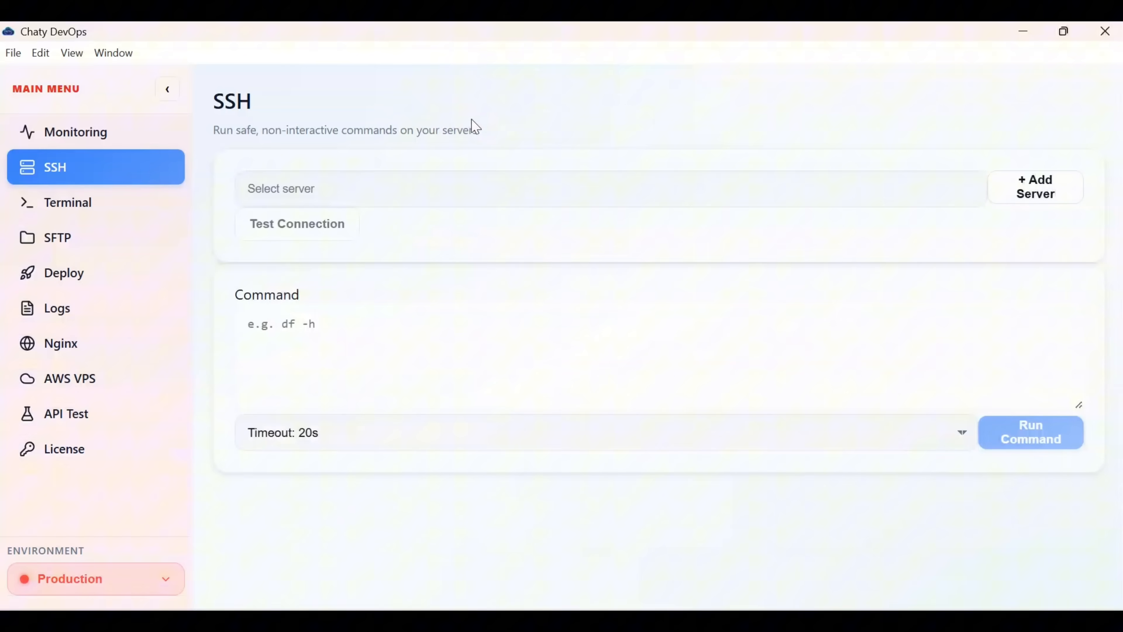